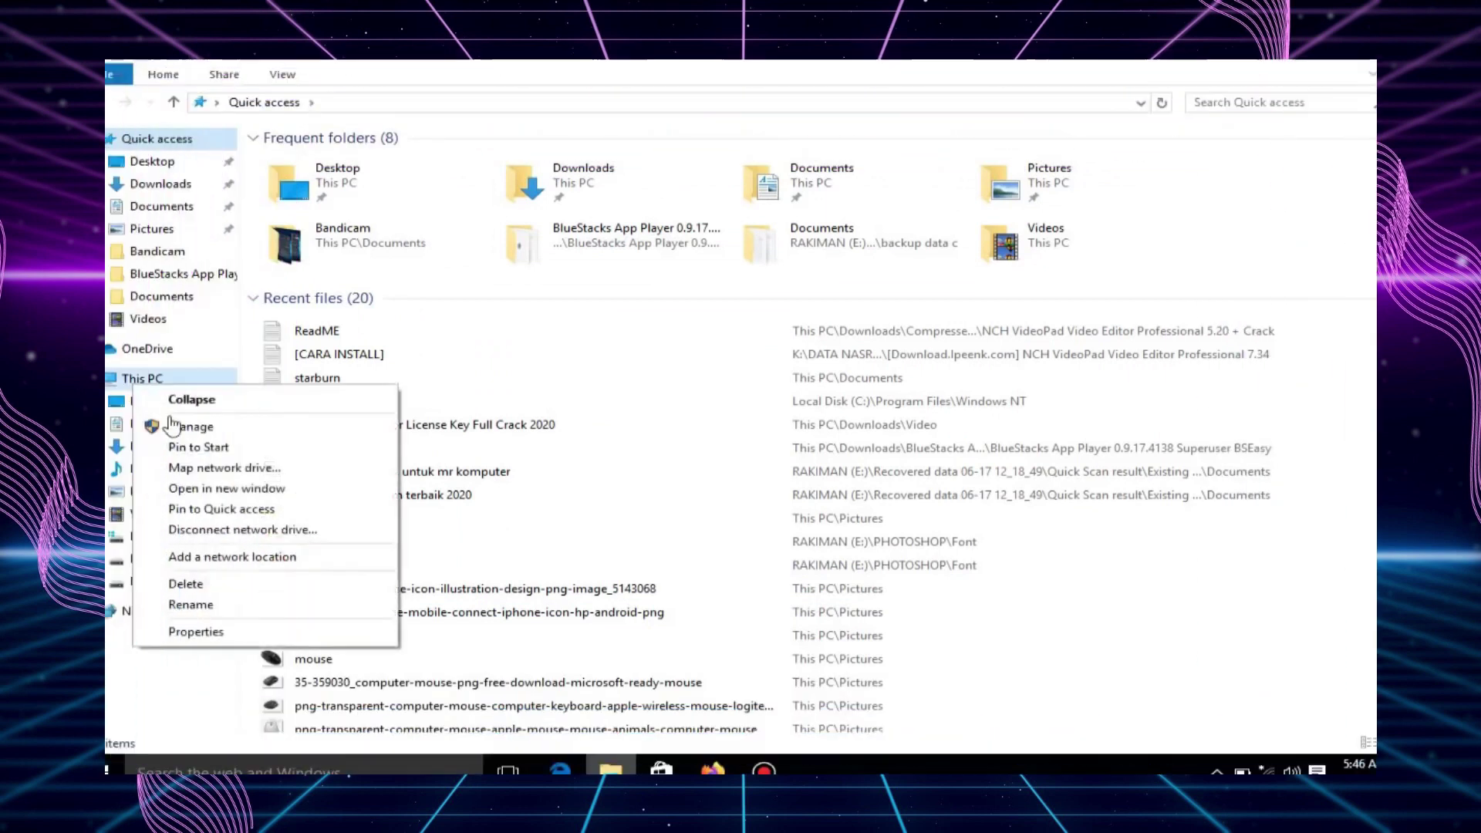
- Open Device Manager from the system properties of This PC and expand the display adapters category
{"action": "left_click", "coordinate": [202, 632]}
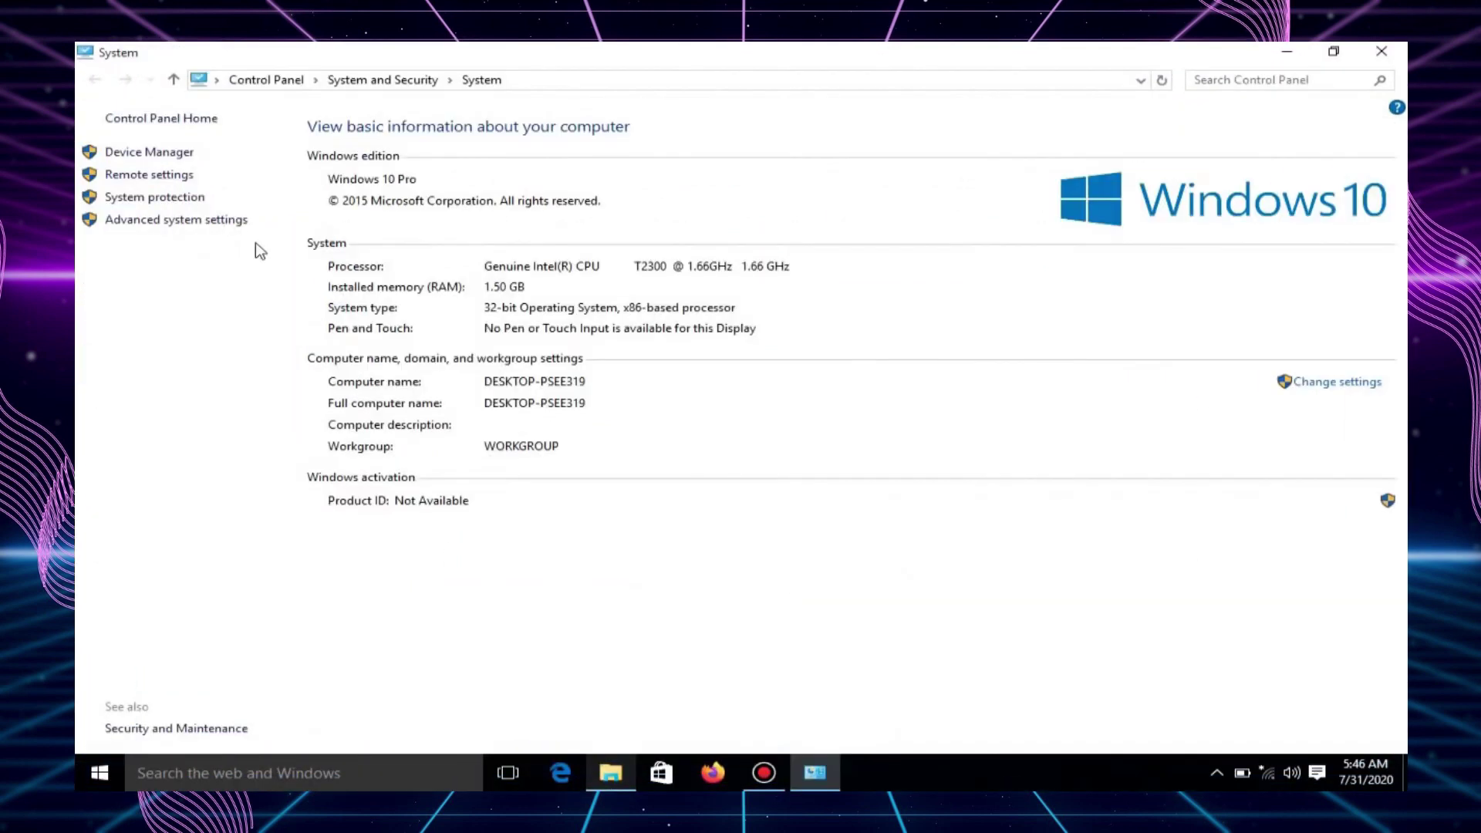
{"action": "left_click", "coordinate": [162, 155]}
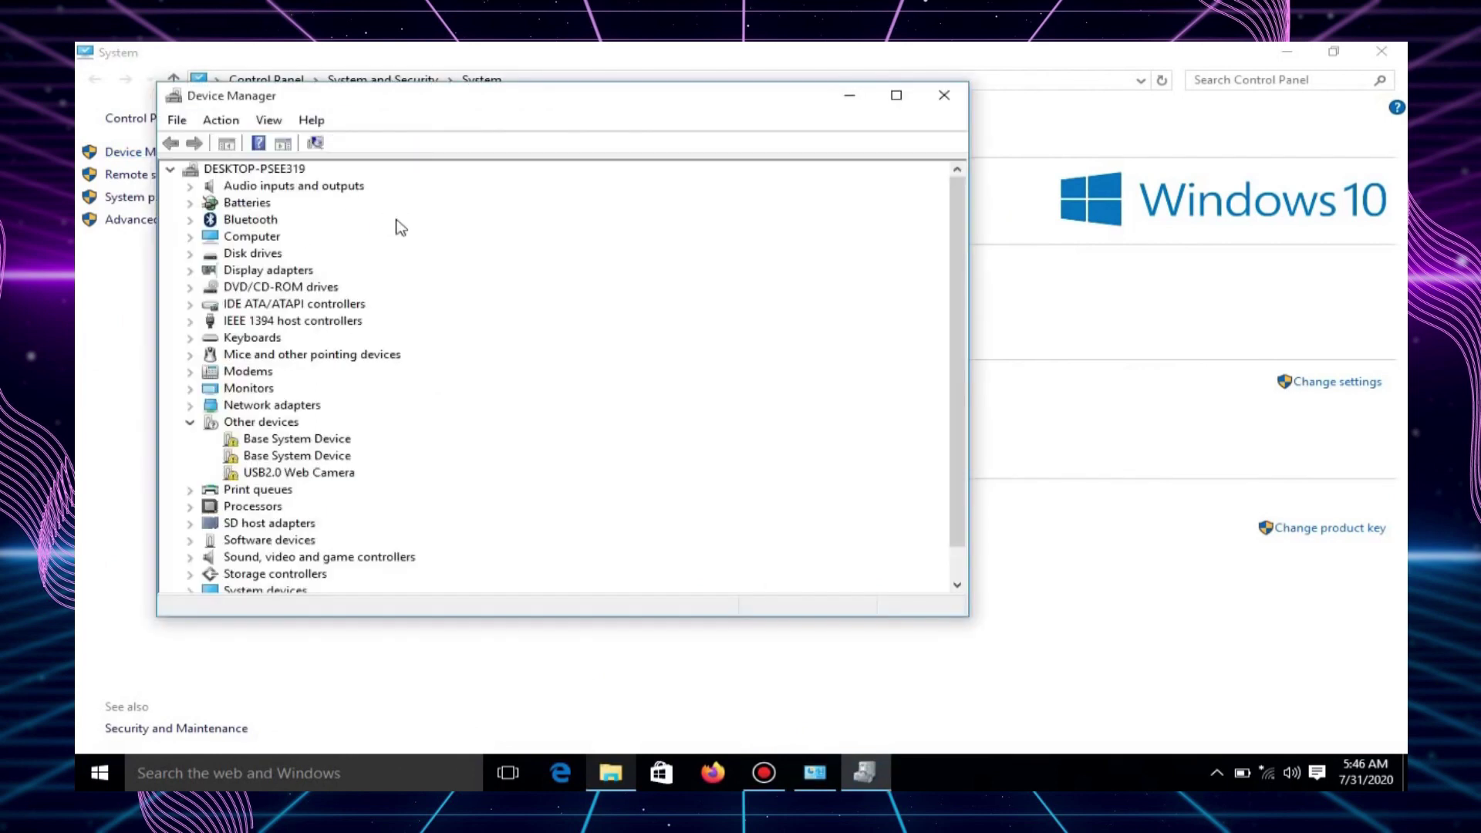
{"action": "left_click_drag", "start_coordinate": [585, 122], "coordinate": [918, 139]}
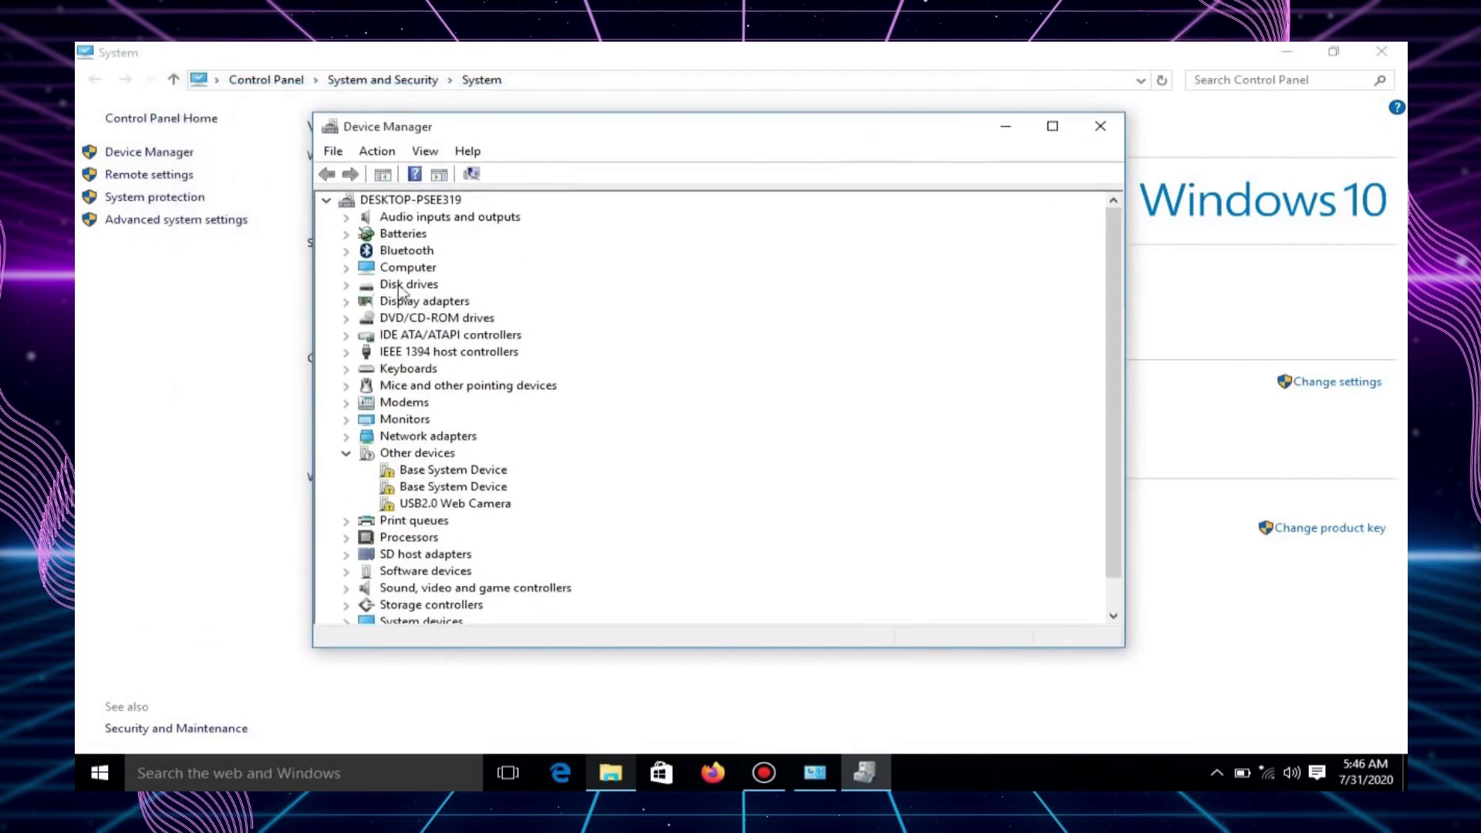
{"action": "left_click", "coordinate": [346, 302]}
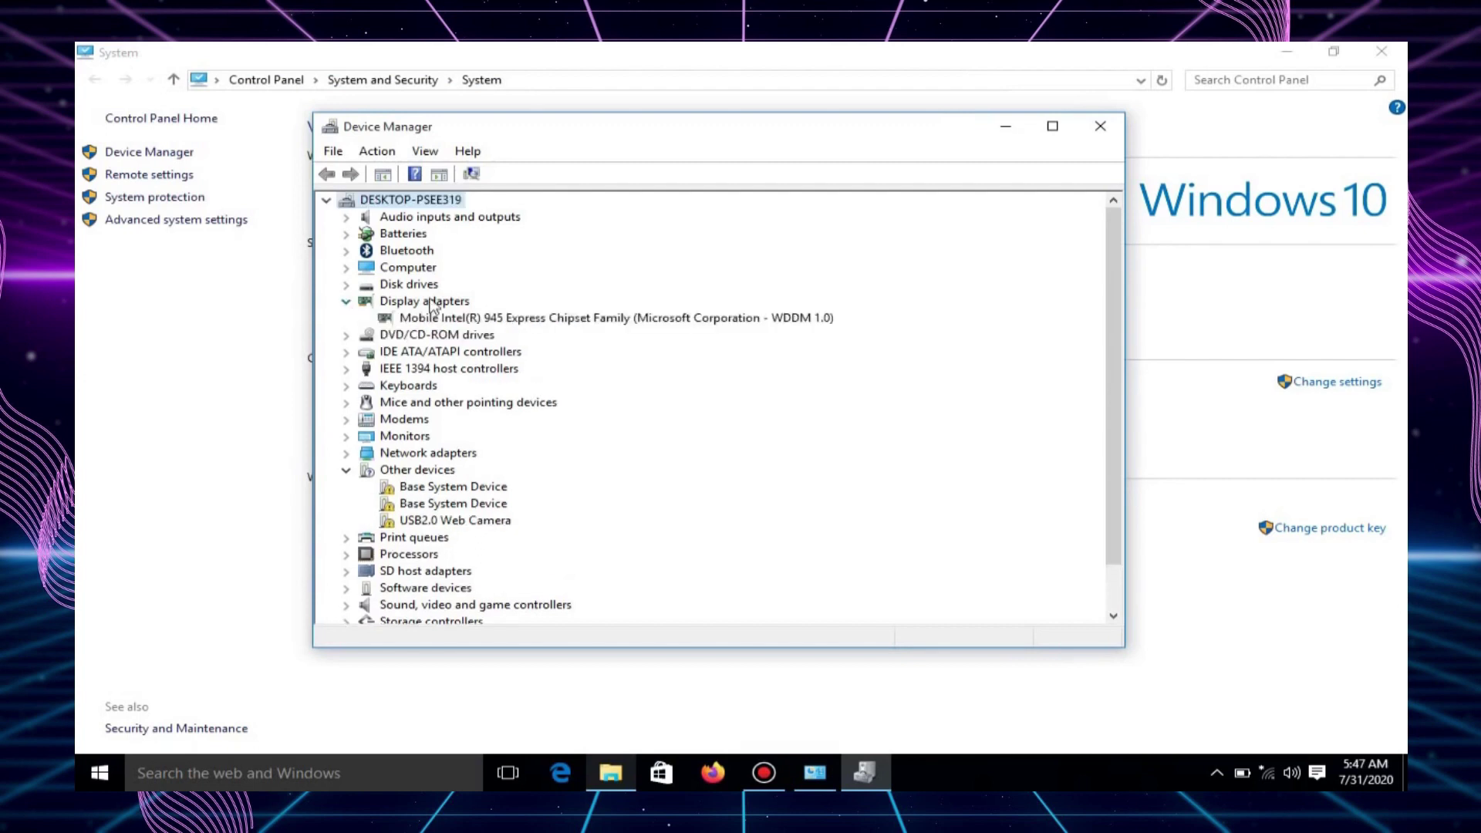
{"action": "left_click", "coordinate": [346, 302]}
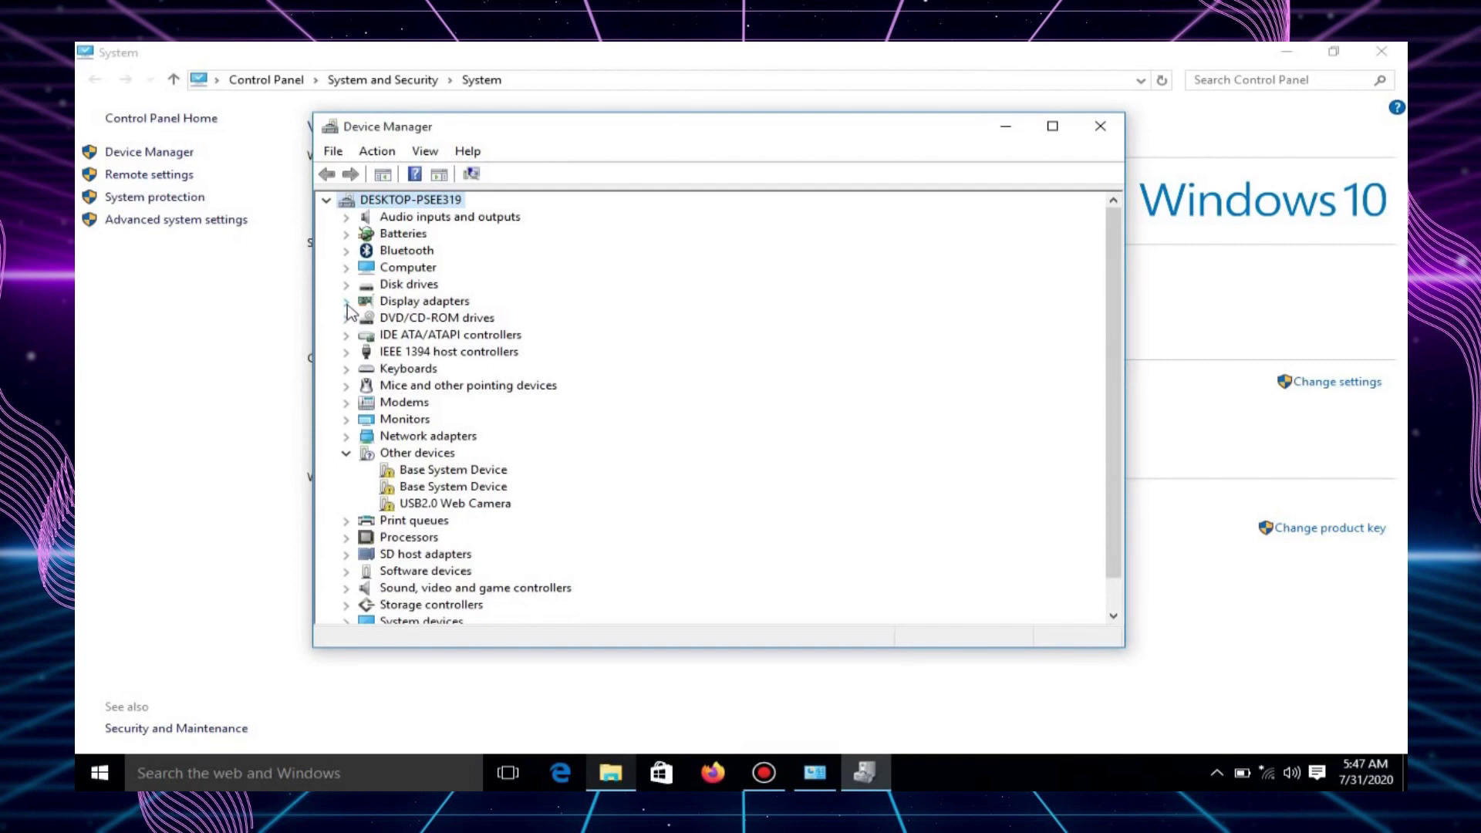
{"action": "left_click", "coordinate": [347, 304]}
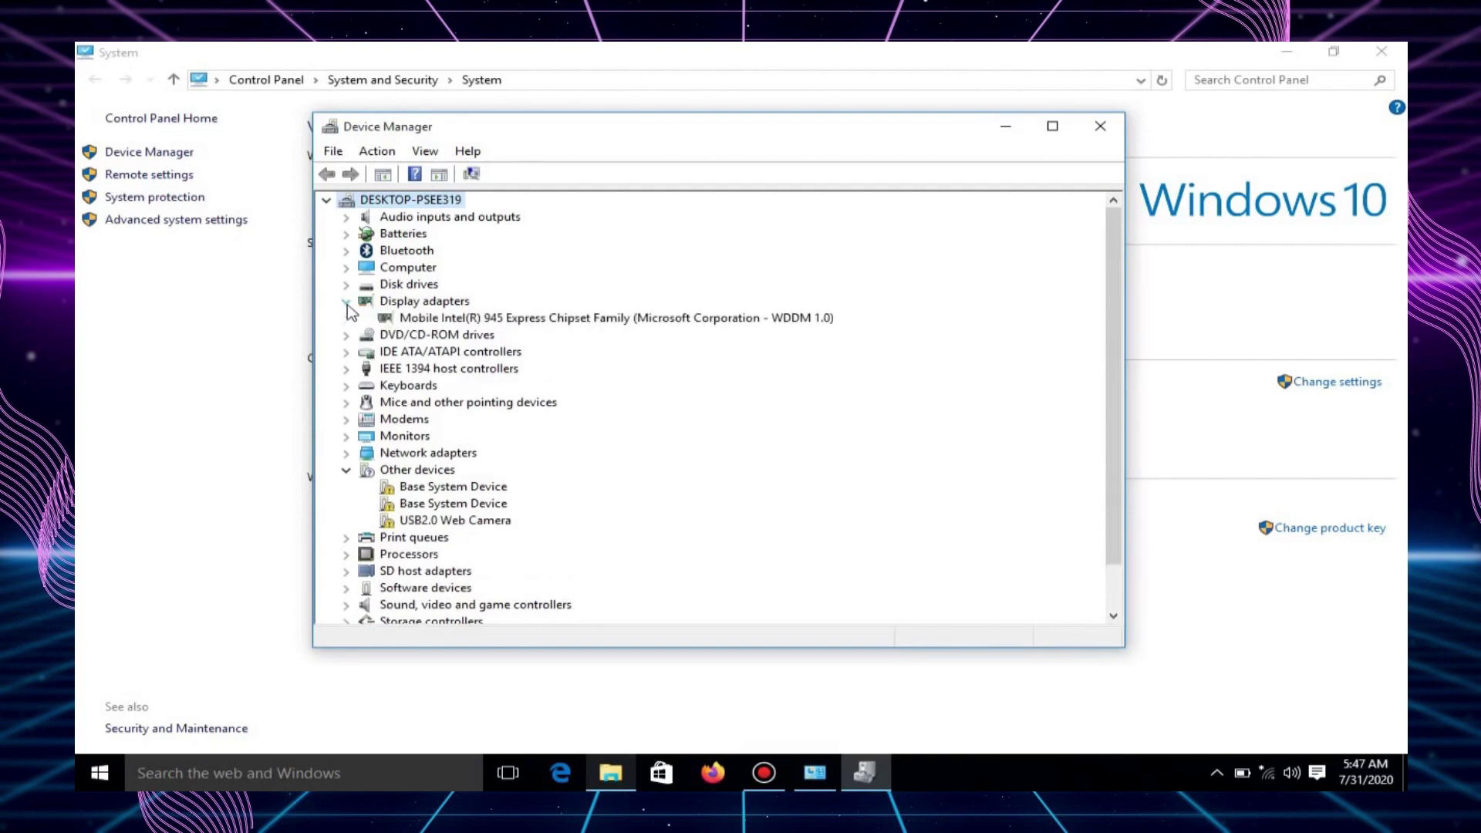
- Search automatically for updated driver software for the Mobile Intel(R) 945 Express display adapter, and close the wizard and Device Manager
{"action": "left_click", "coordinate": [433, 321]}
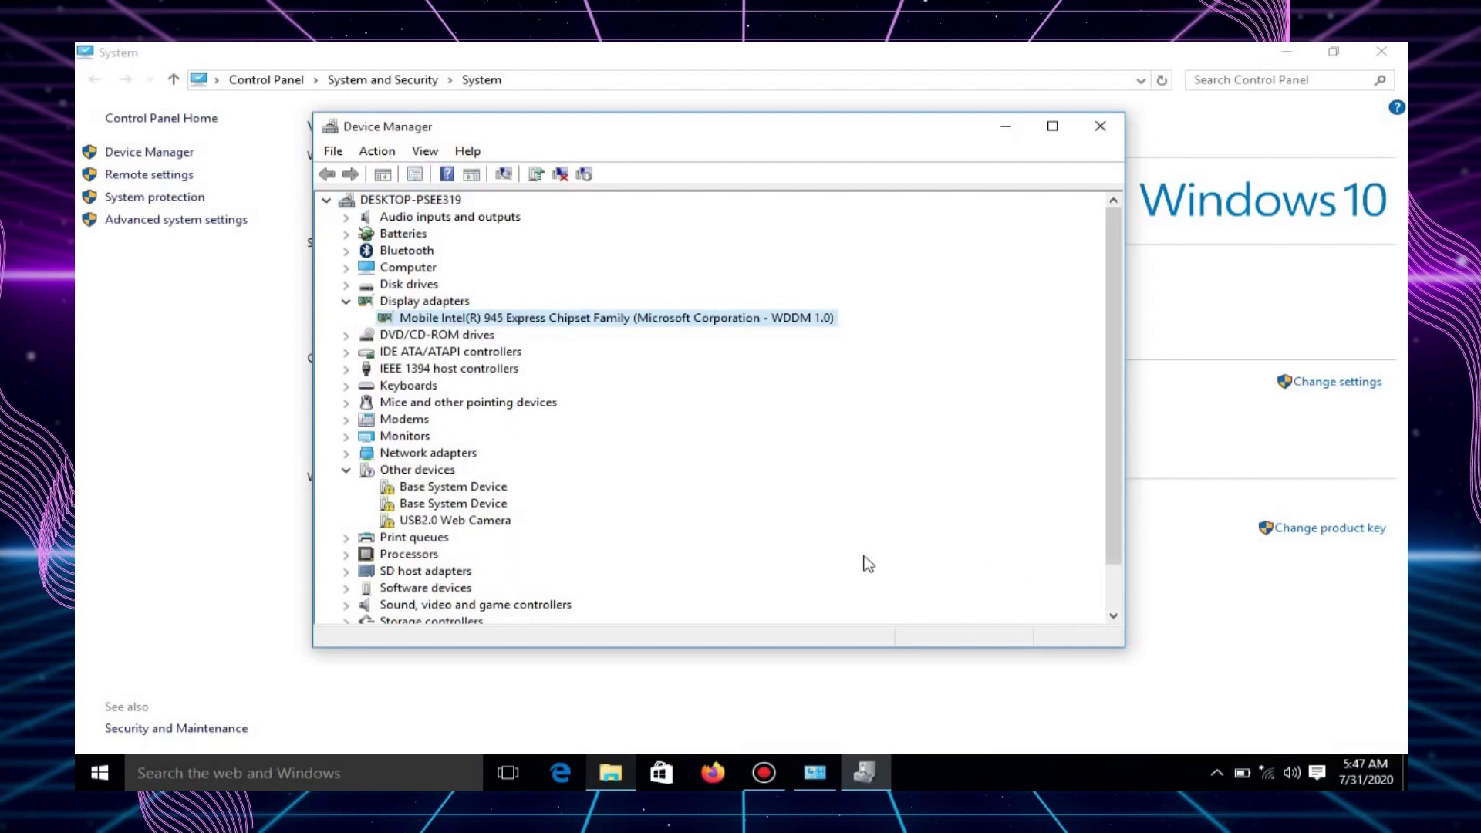
{"action": "right_click", "coordinate": [446, 325]}
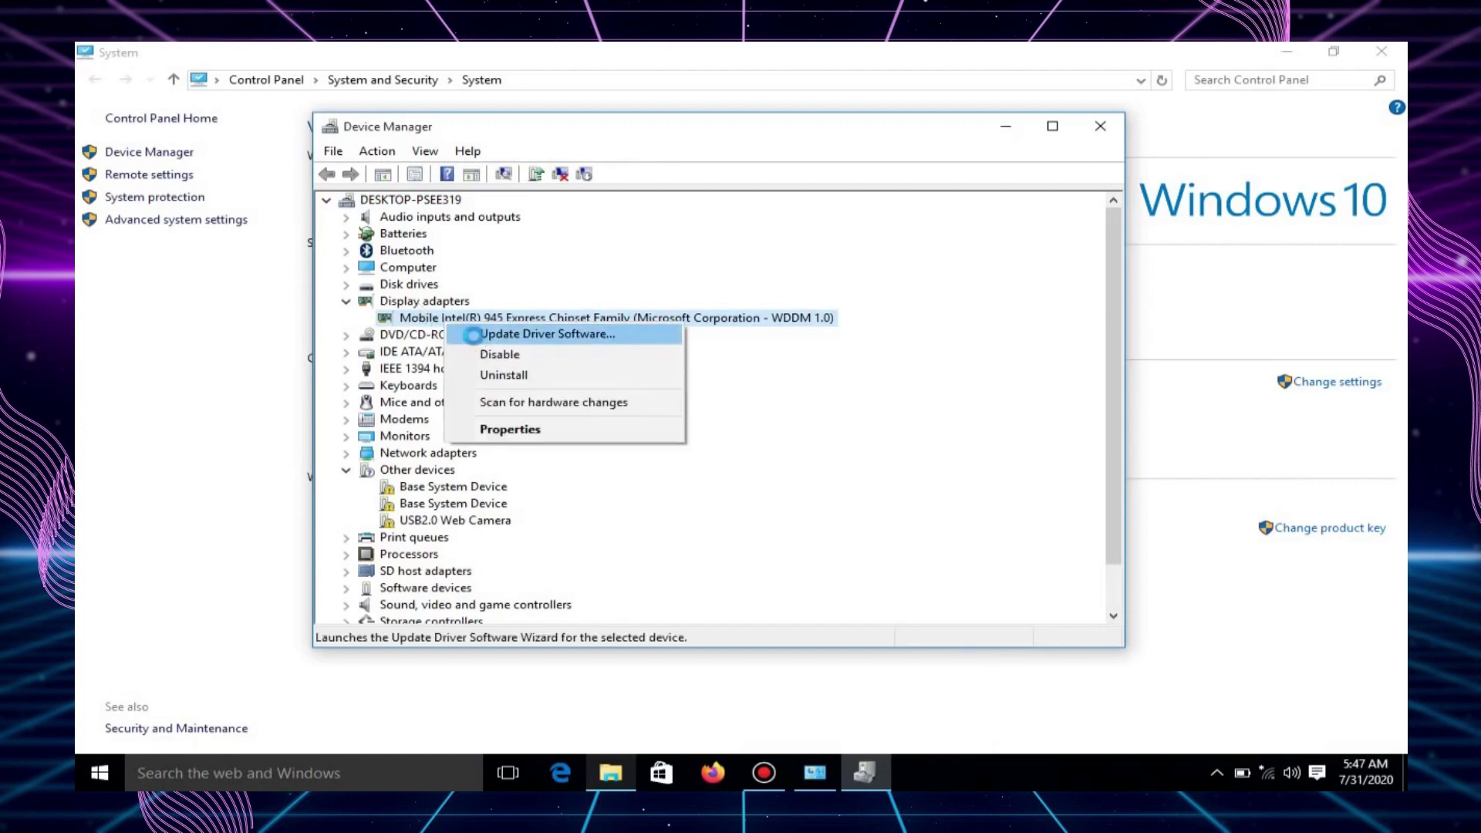
{"action": "left_click", "coordinate": [475, 336]}
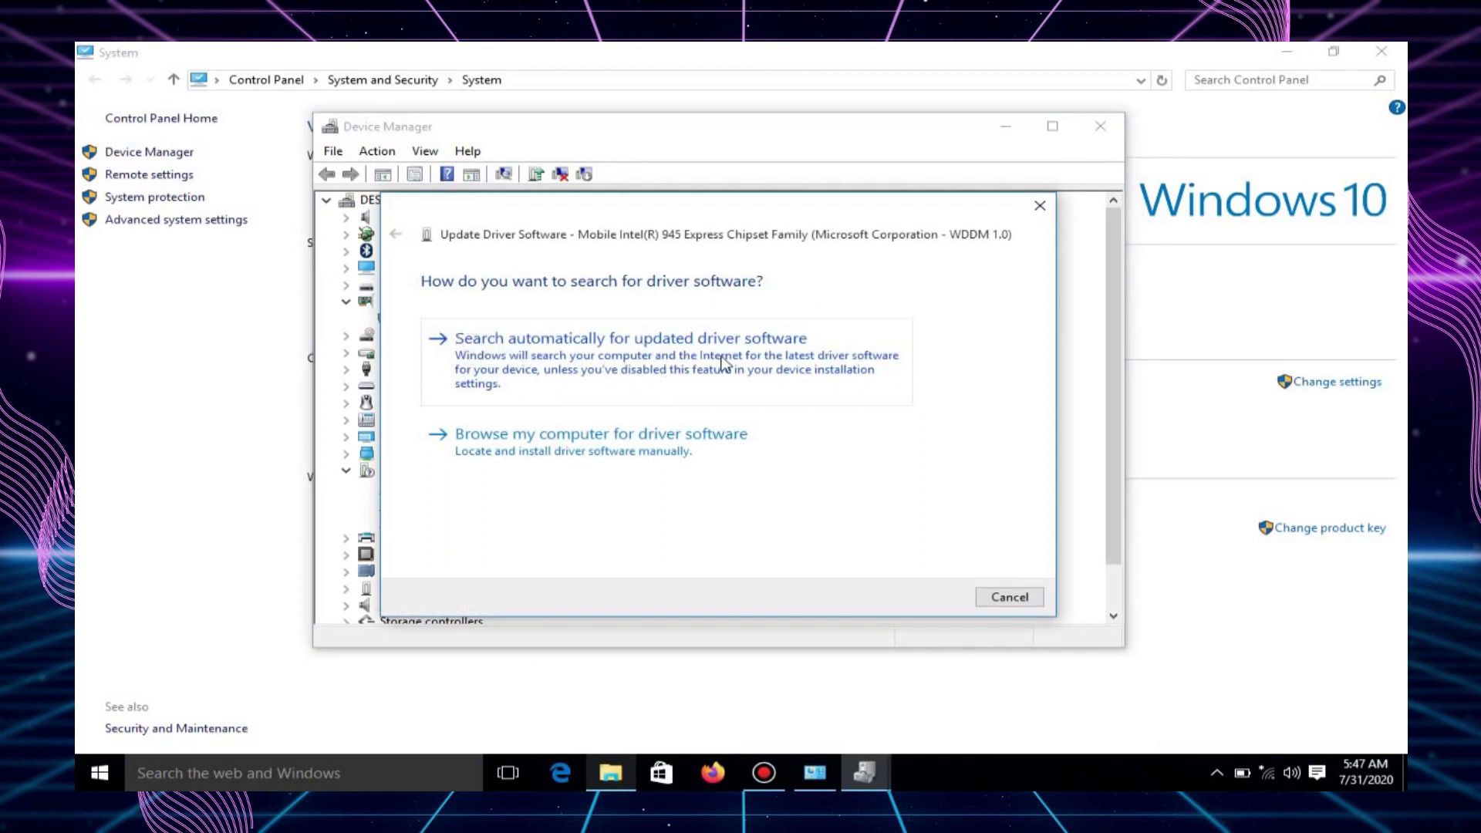
{"action": "left_click", "coordinate": [787, 361]}
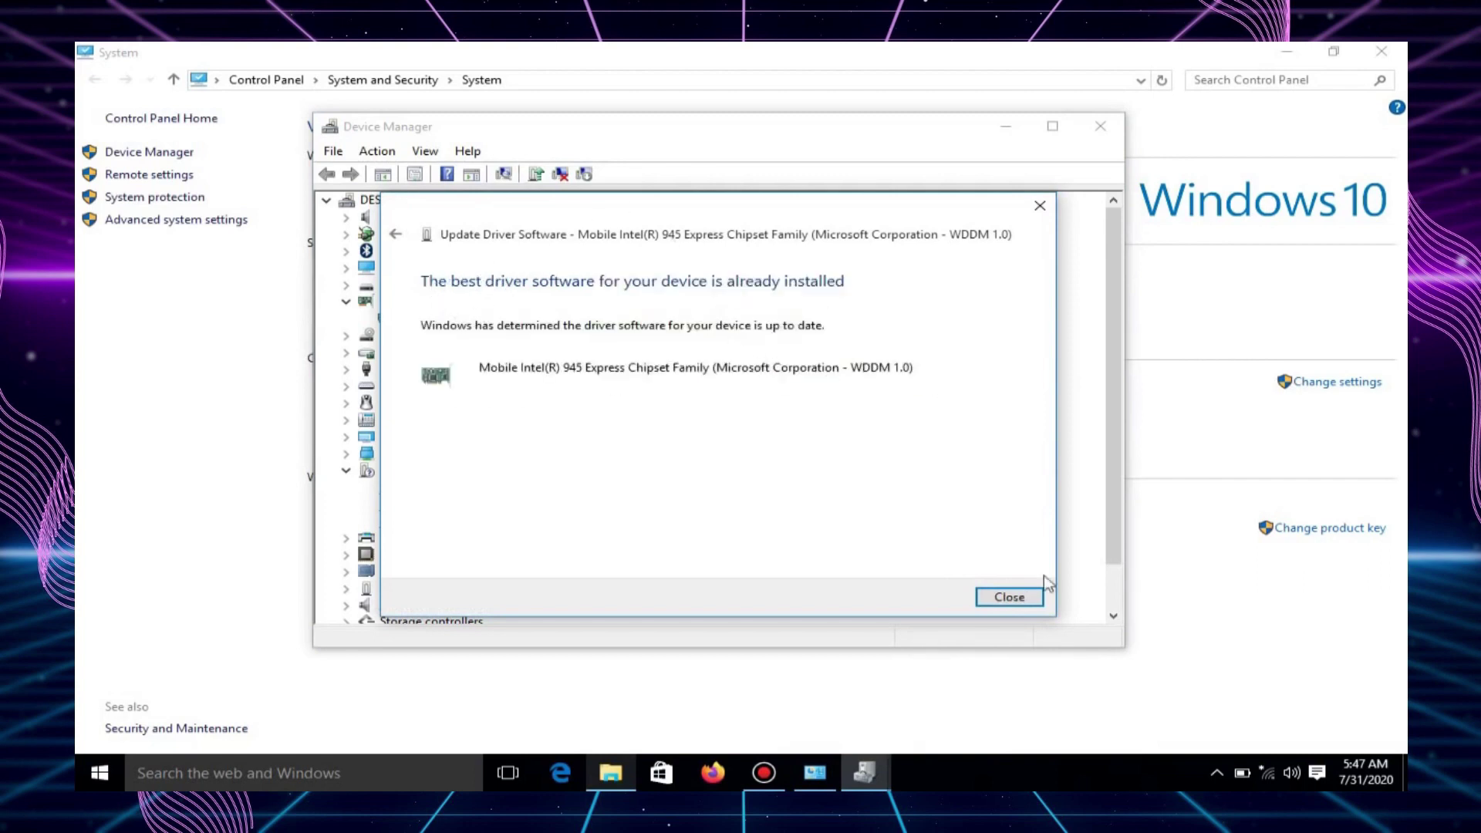
{"action": "left_click", "coordinate": [1008, 597]}
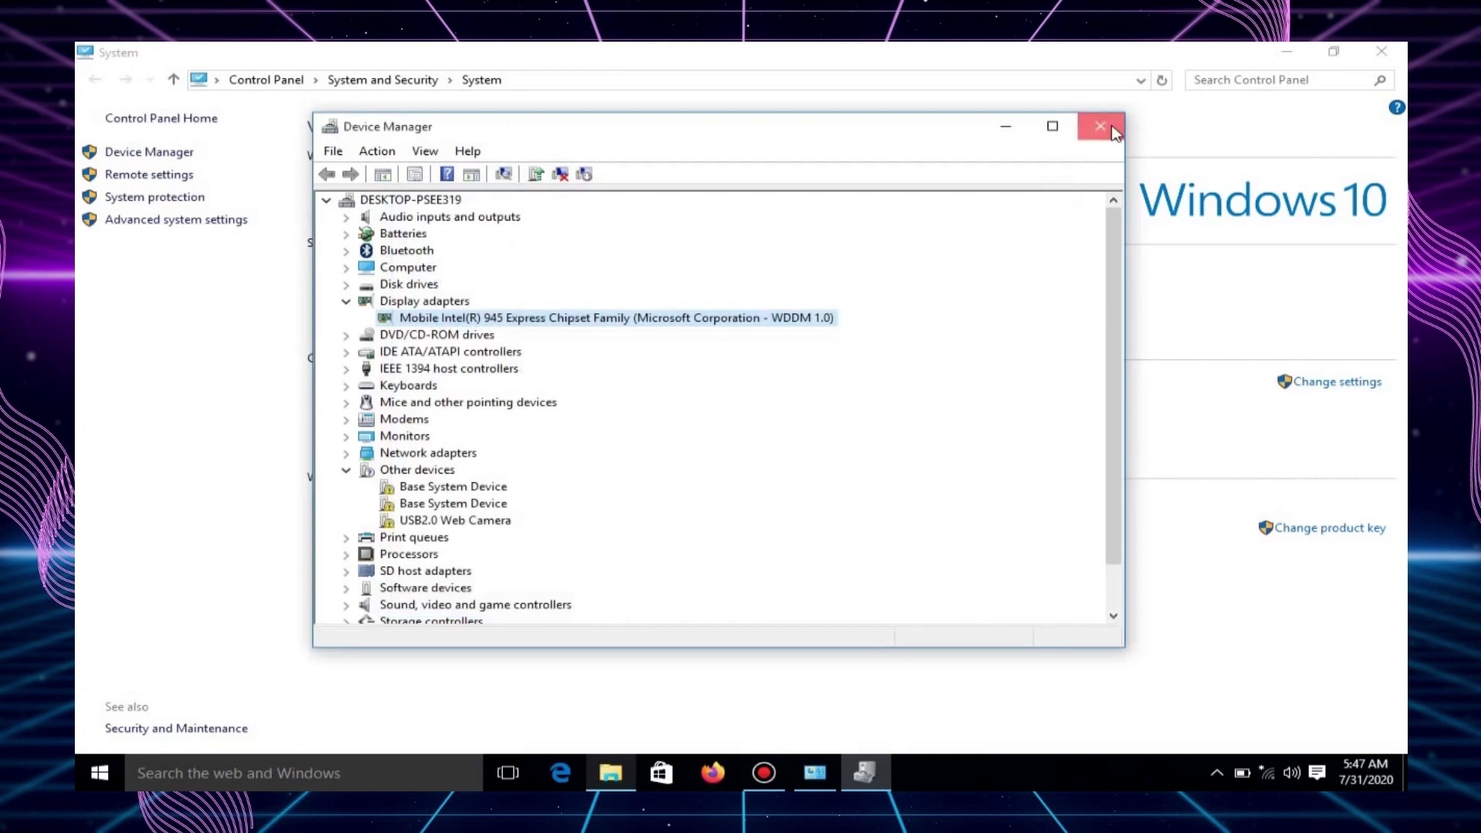
{"action": "left_click", "coordinate": [1103, 128]}
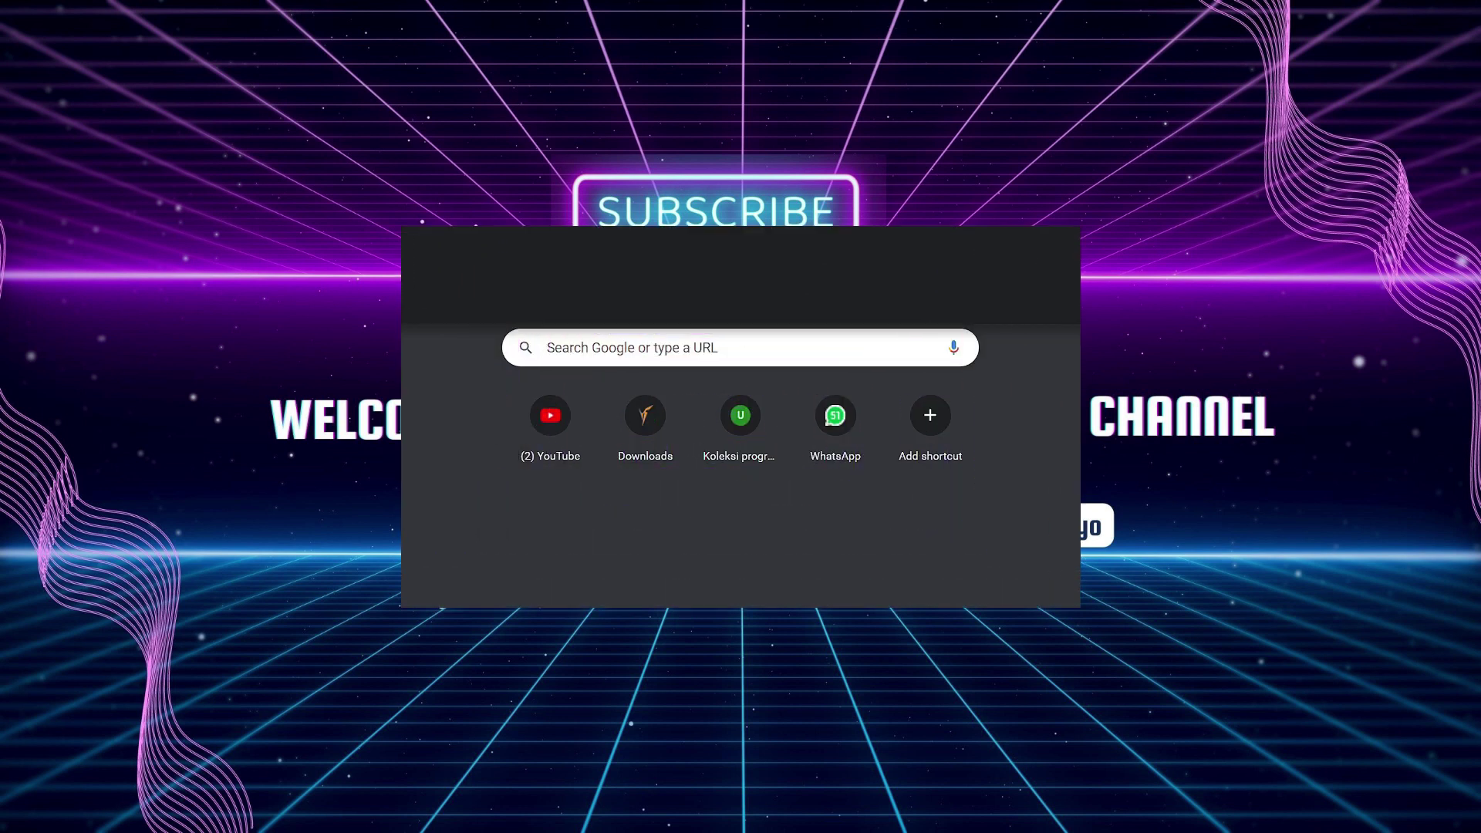
- Search in Chrome for "download driver hp pavilion gaming 15" and open HP's driver page for the 15-ec0001ax
{"action": "type", "text": "hp"}
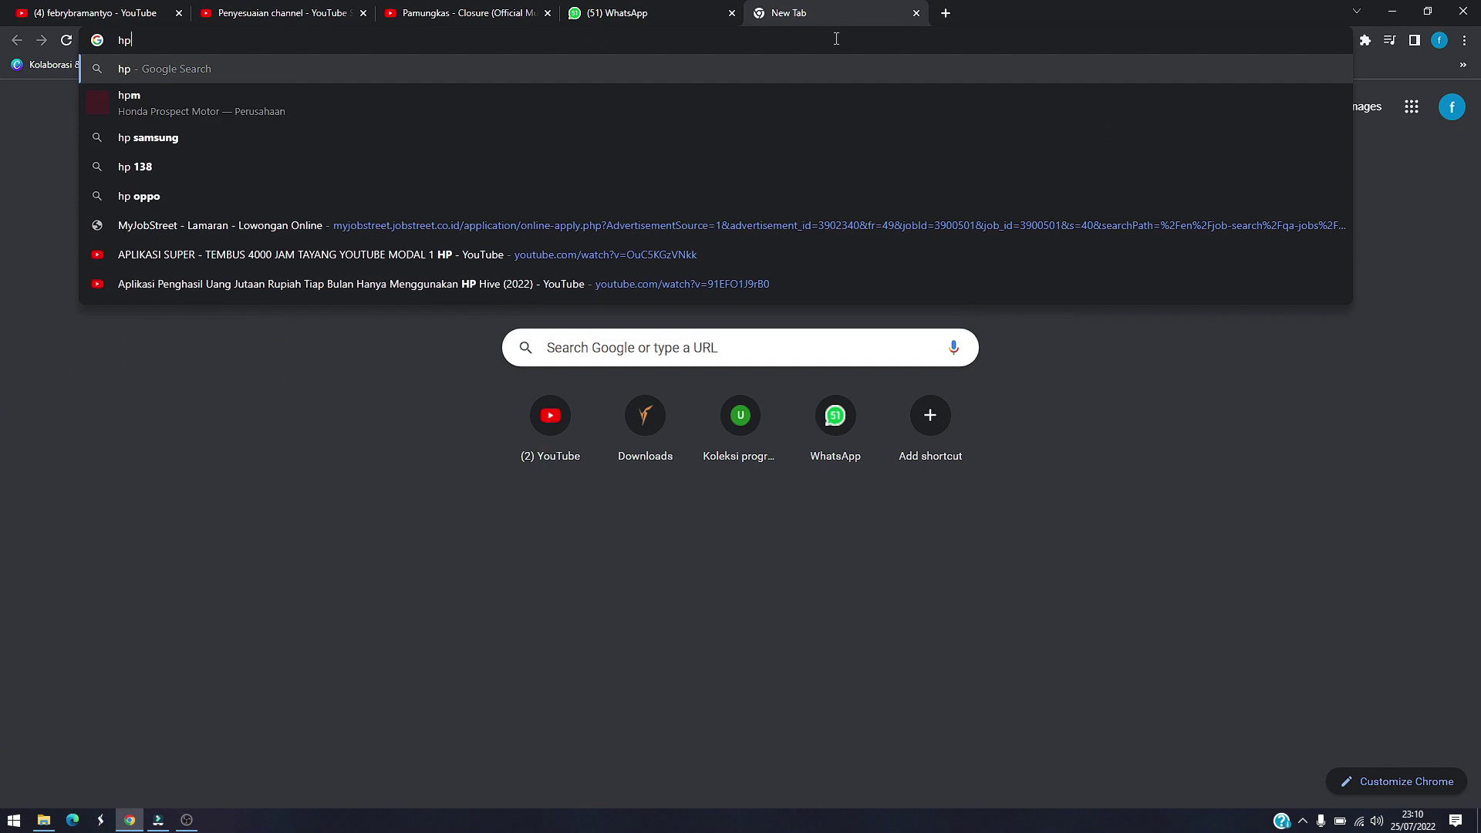
{"action": "key", "text": "ctrl+a"}
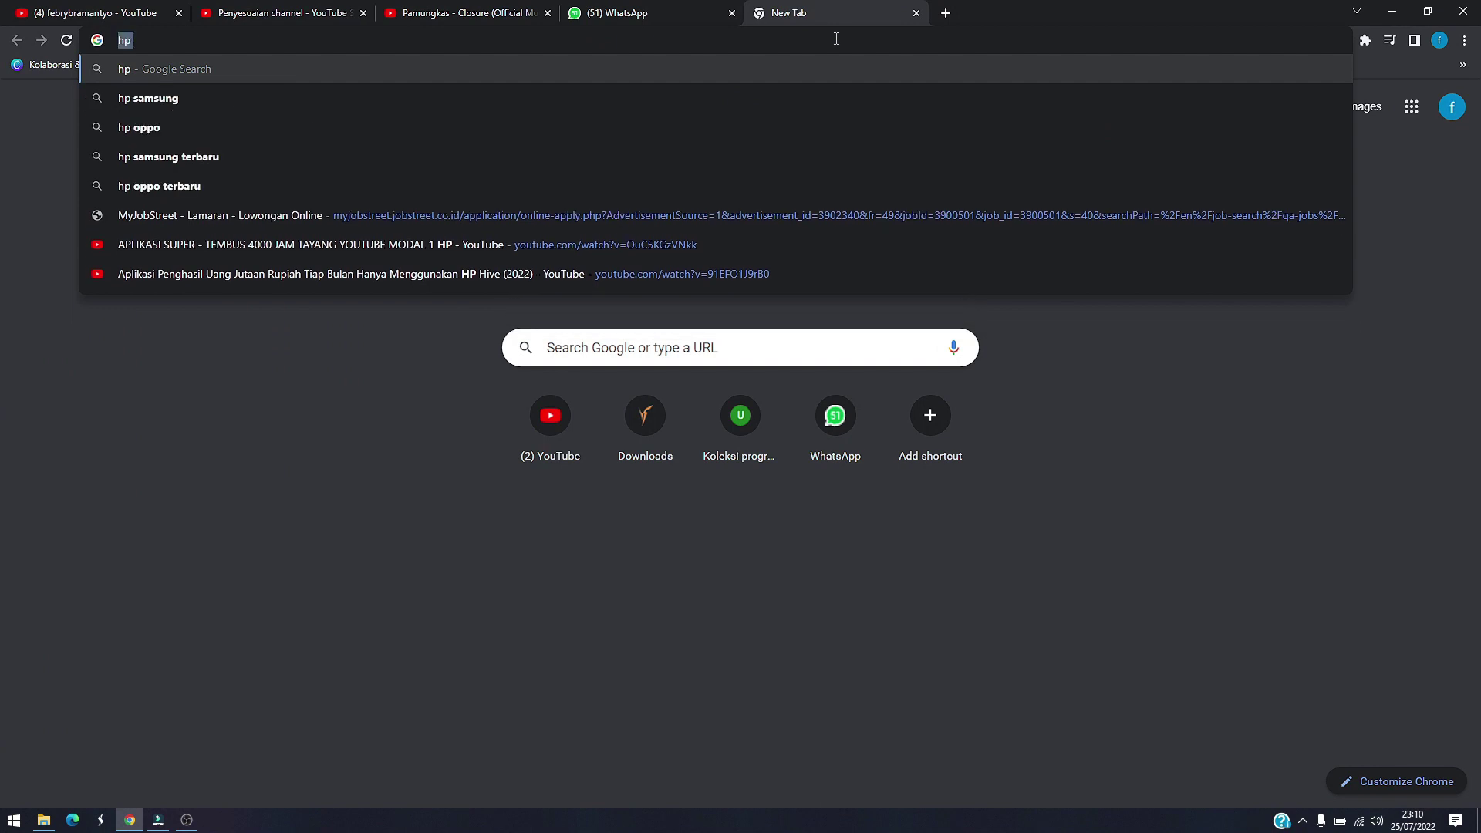
{"action": "type", "text": "downl"}
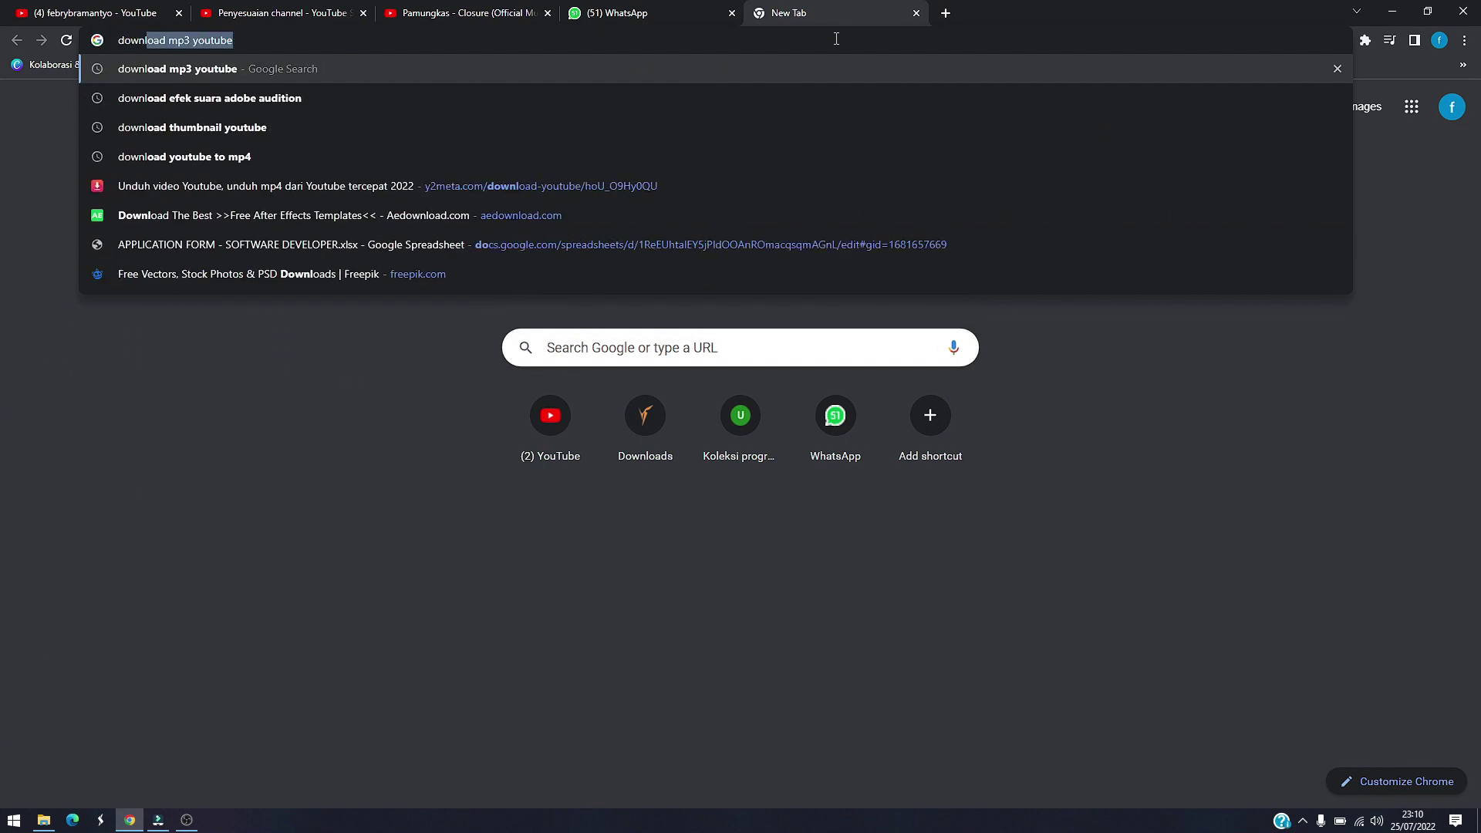
{"action": "type", "text": "oad driver hp pavilion gaming"}
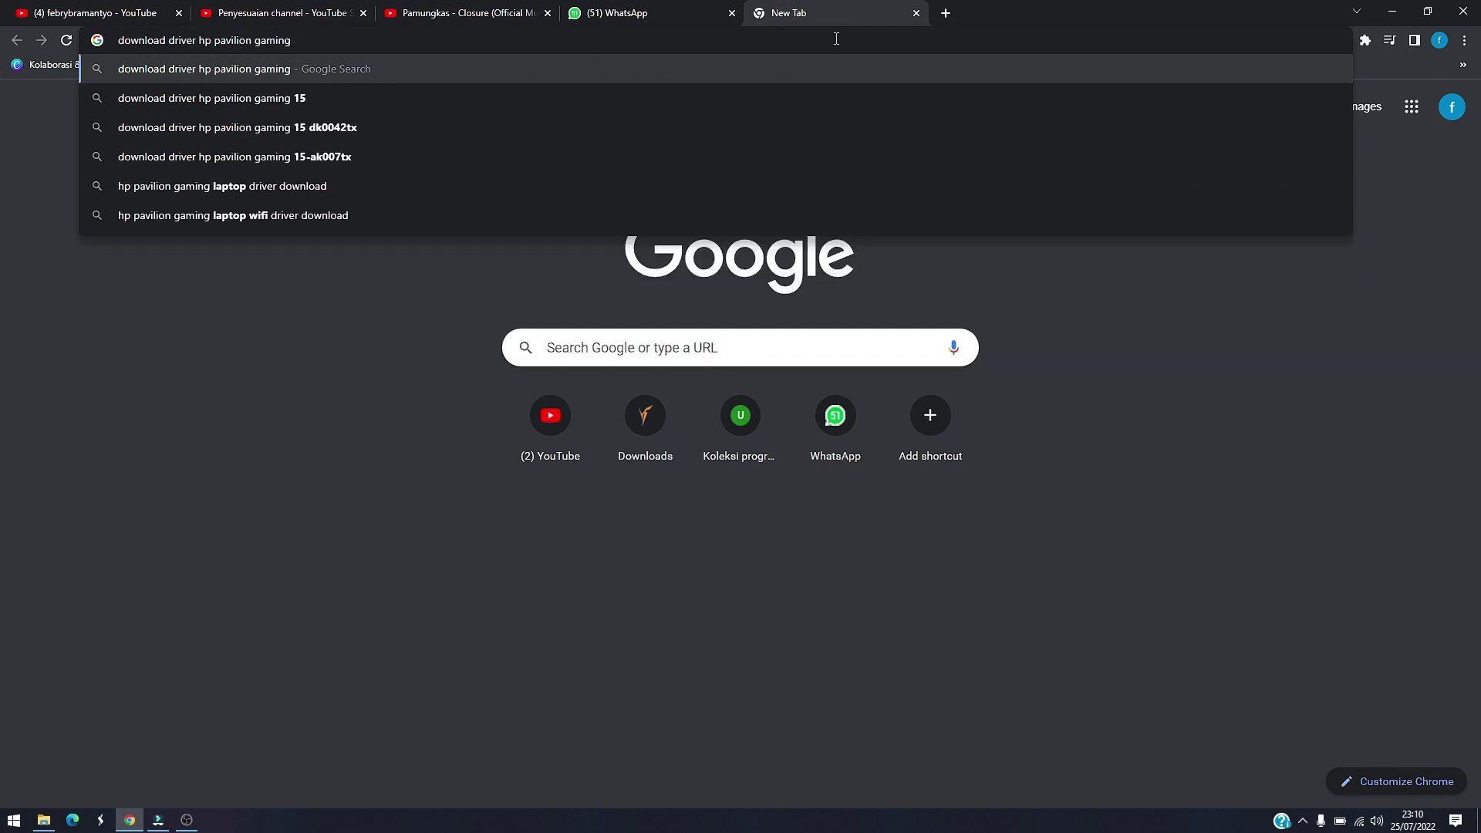
{"action": "left_click", "coordinate": [488, 101]}
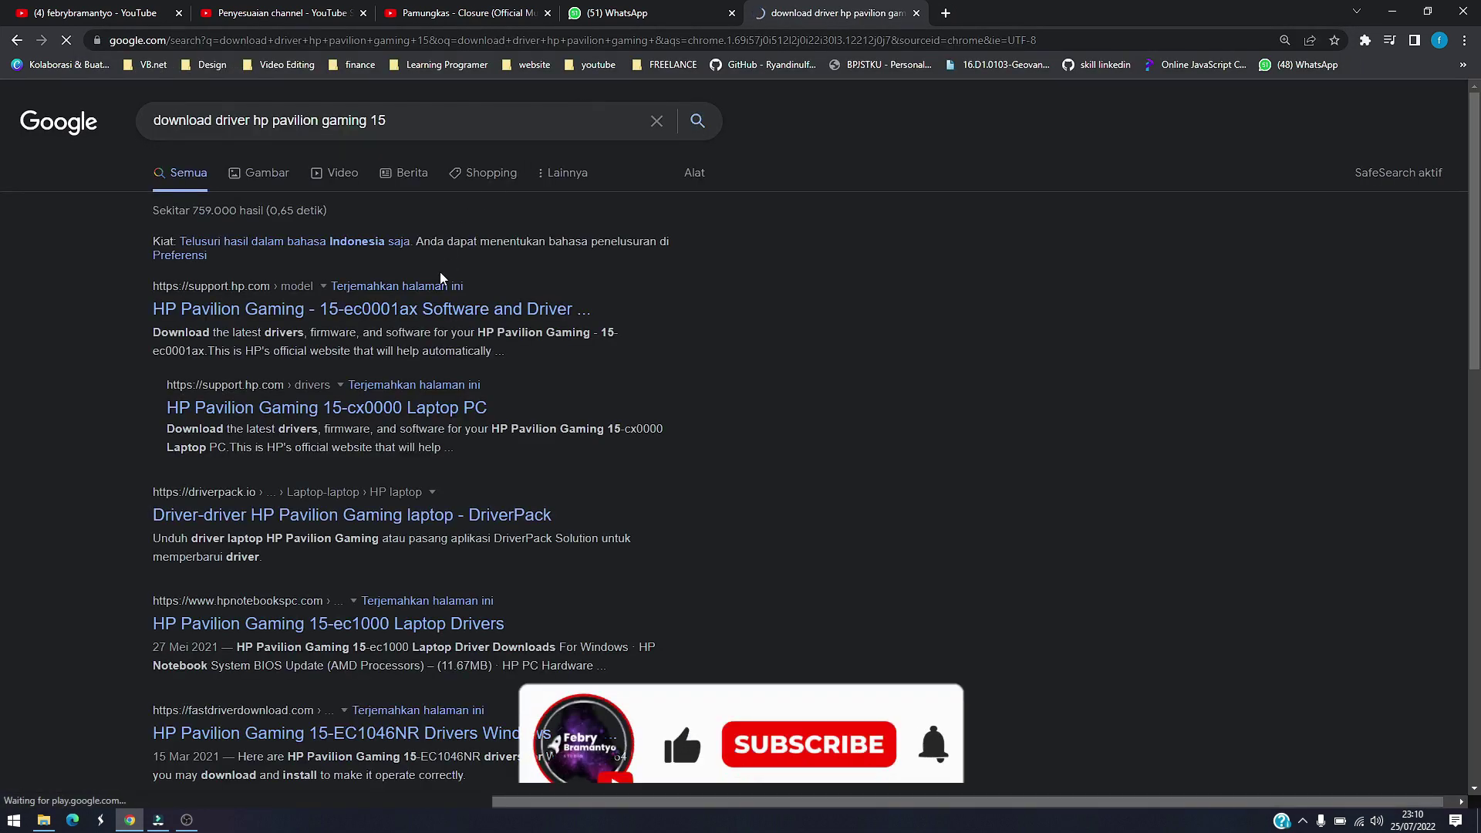
{"action": "left_click", "coordinate": [433, 308]}
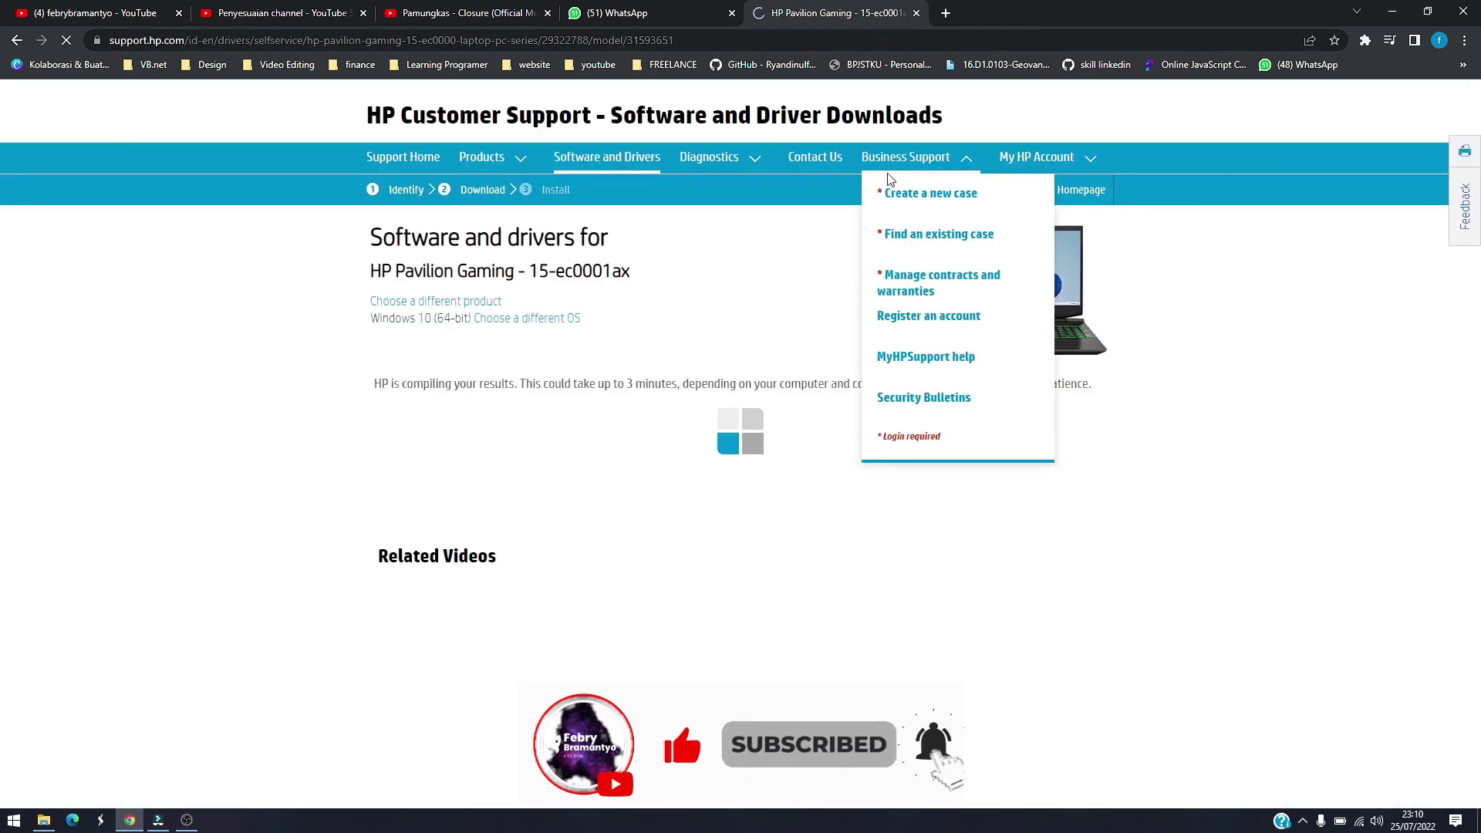
- Choose Windows 10 as the operating system and Windows 10 (64-bit) as its version, and submit the selection
{"action": "scroll", "coordinate": [385, 486], "scroll_direction": "down", "scroll_amount": 2}
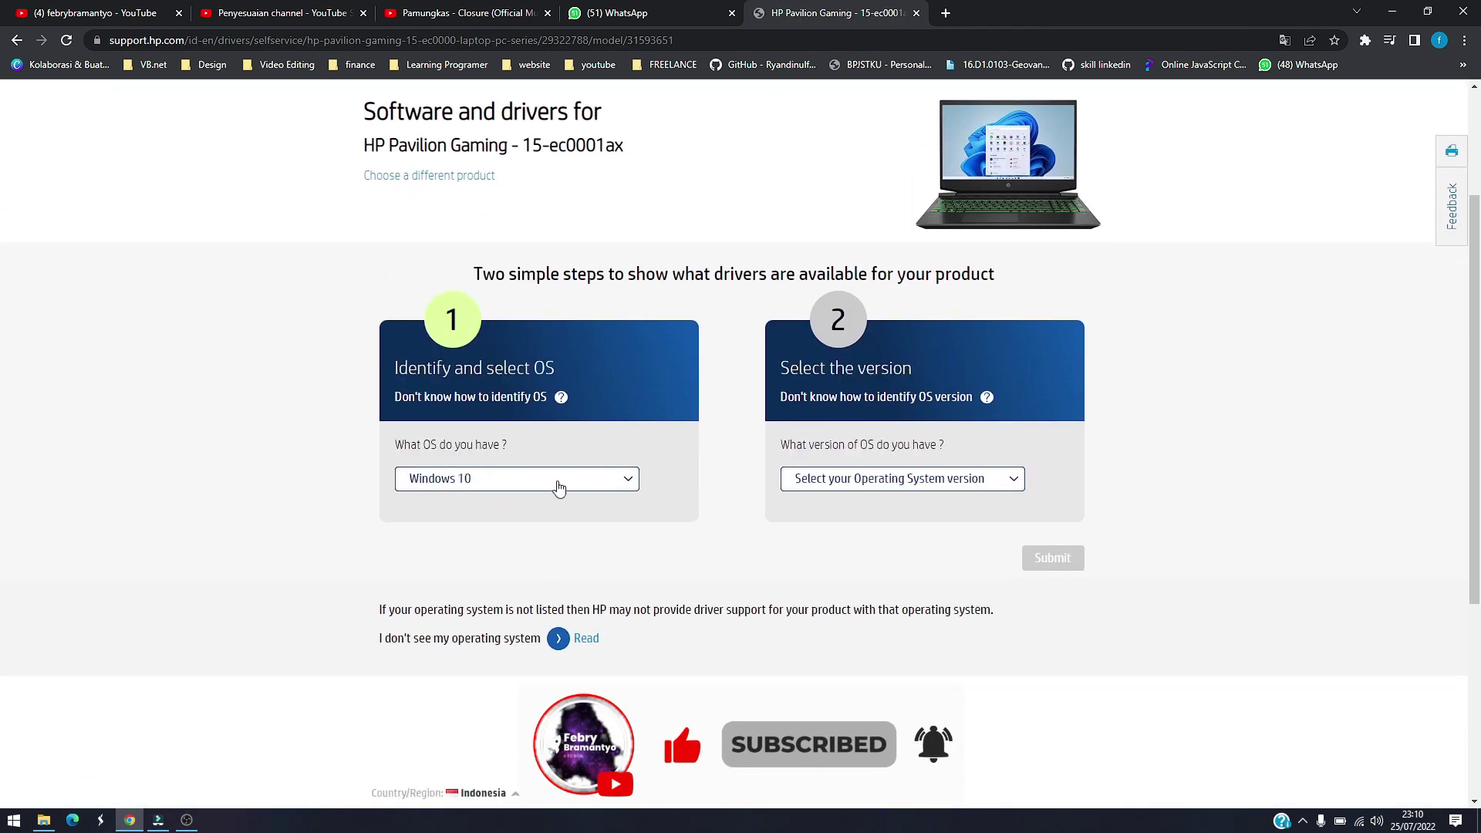
{"action": "left_click", "coordinate": [559, 485]}
{"action": "left_click", "coordinate": [555, 486]}
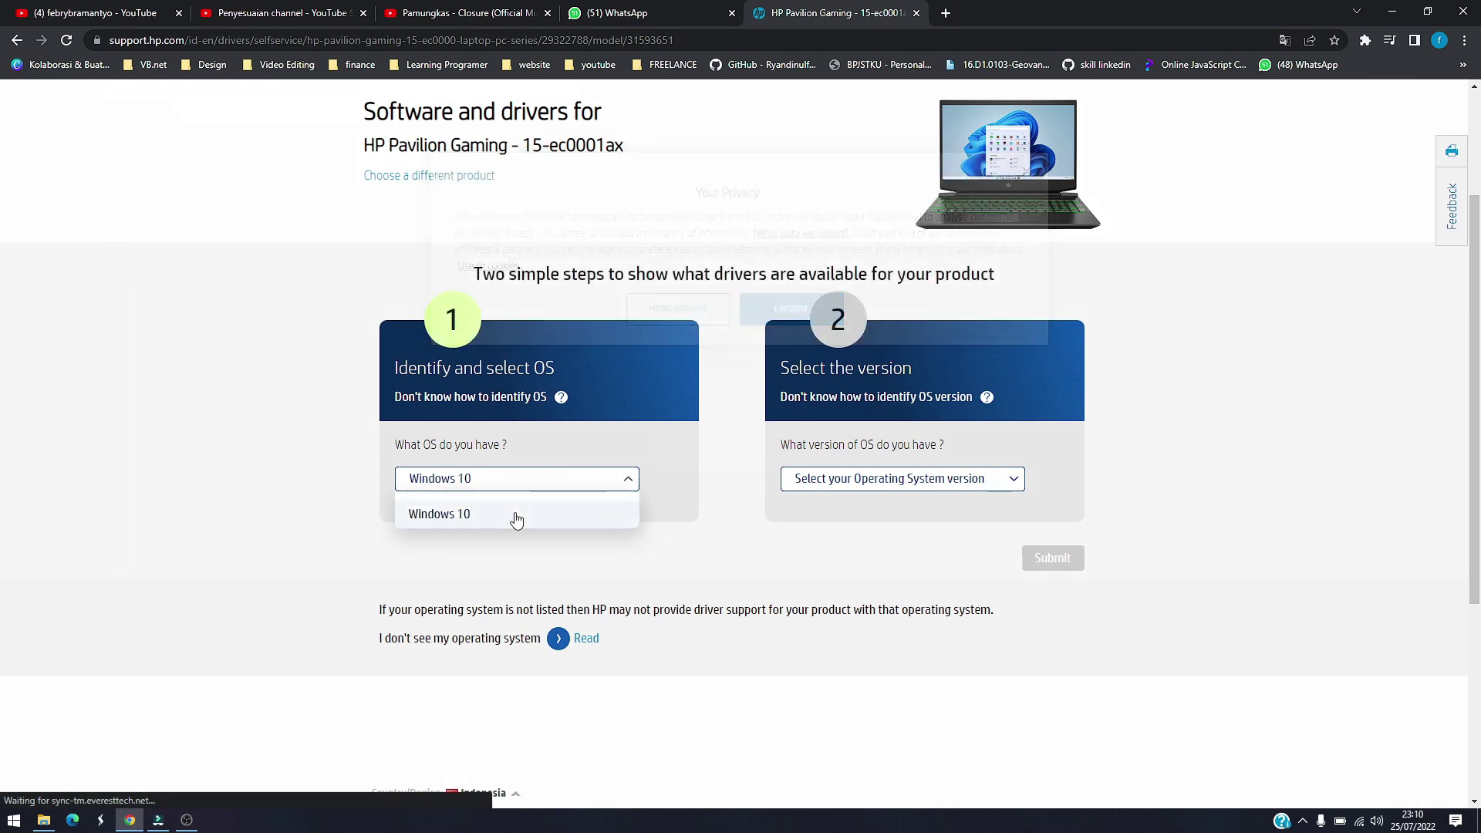
{"action": "left_click", "coordinate": [516, 513]}
{"action": "left_click", "coordinate": [865, 486]}
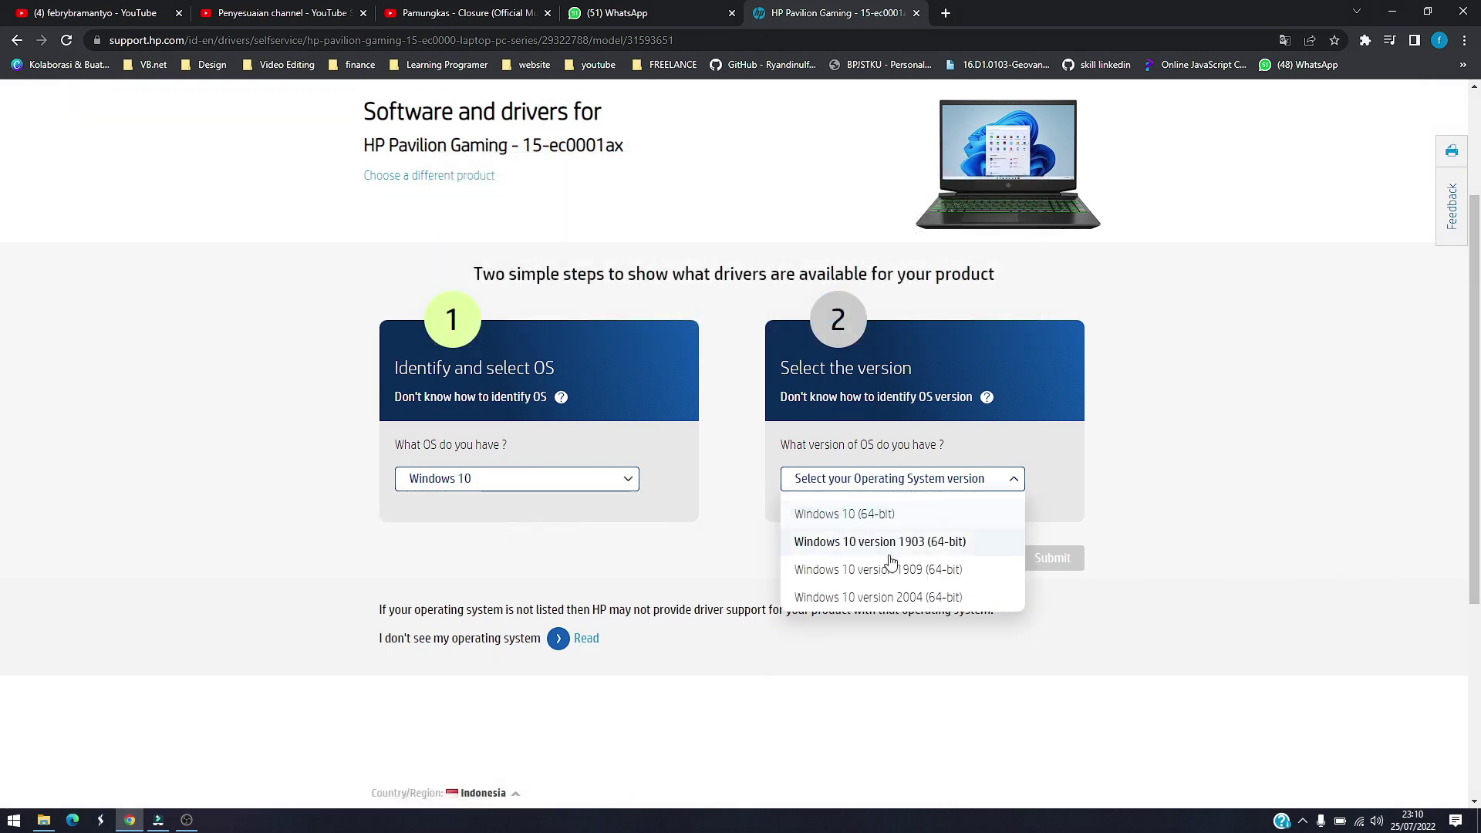
{"action": "left_click", "coordinate": [895, 514]}
{"action": "left_click", "coordinate": [1068, 561]}
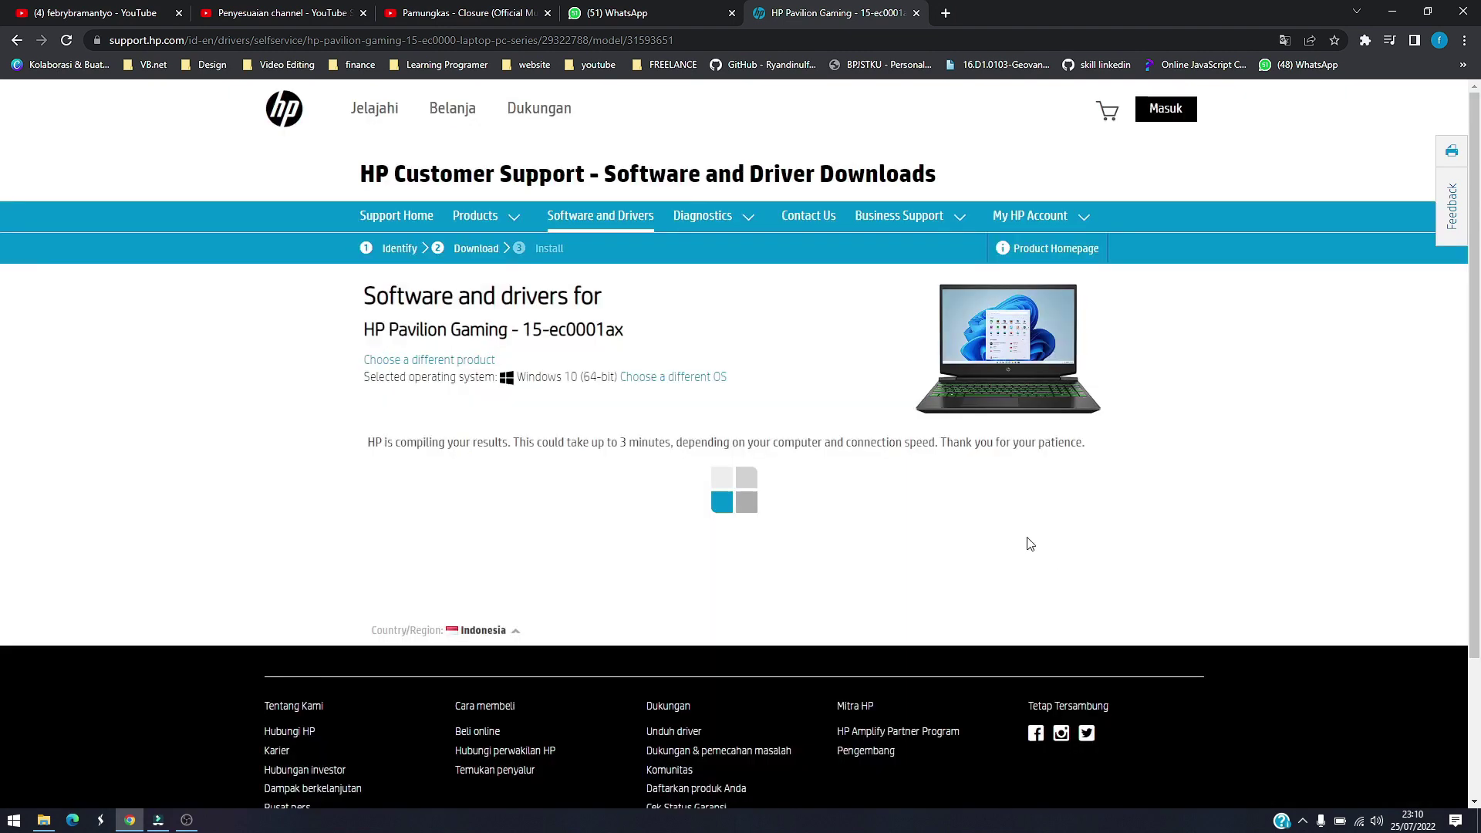
- Expand the full driver list and its Driver-Graphics category to review the available graphics drivers
{"action": "scroll", "coordinate": [512, 447], "scroll_direction": "down", "scroll_amount": 3}
{"action": "scroll", "coordinate": [515, 447], "scroll_direction": "up", "scroll_amount": 1}
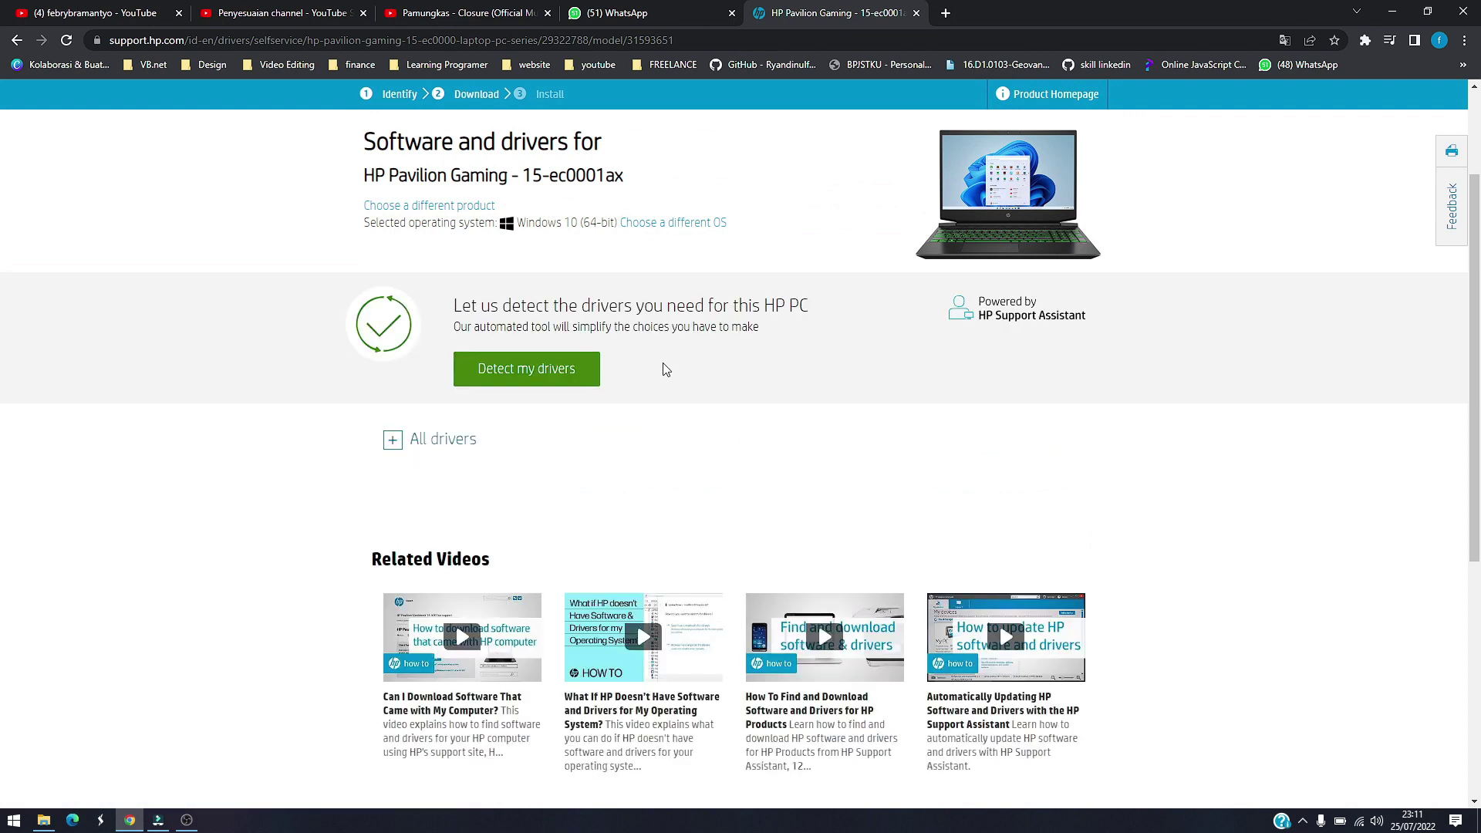
{"action": "left_click", "coordinate": [393, 438]}
{"action": "scroll", "coordinate": [524, 474], "scroll_direction": "down", "scroll_amount": 2}
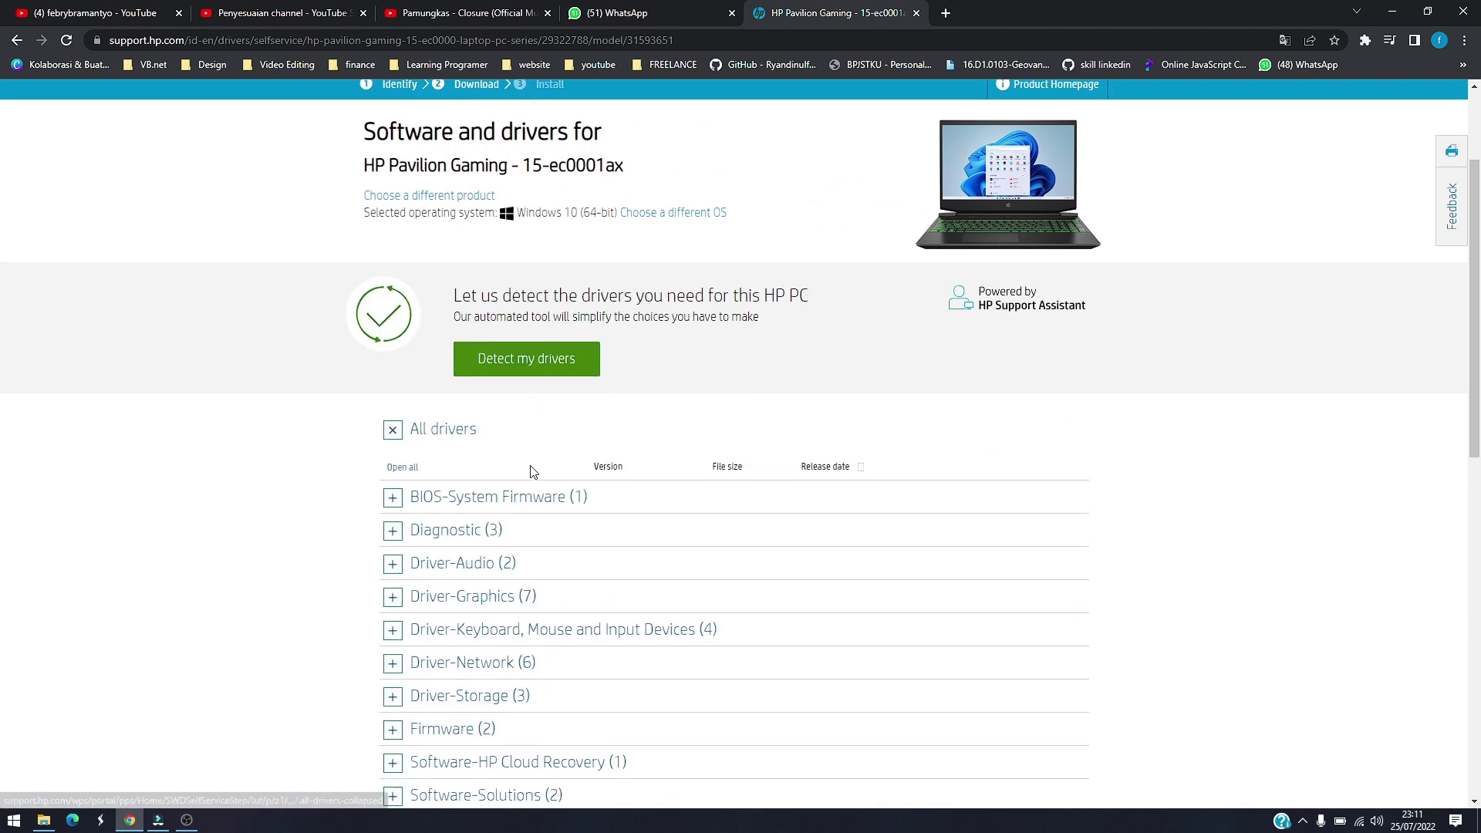
{"action": "left_click", "coordinate": [451, 455]}
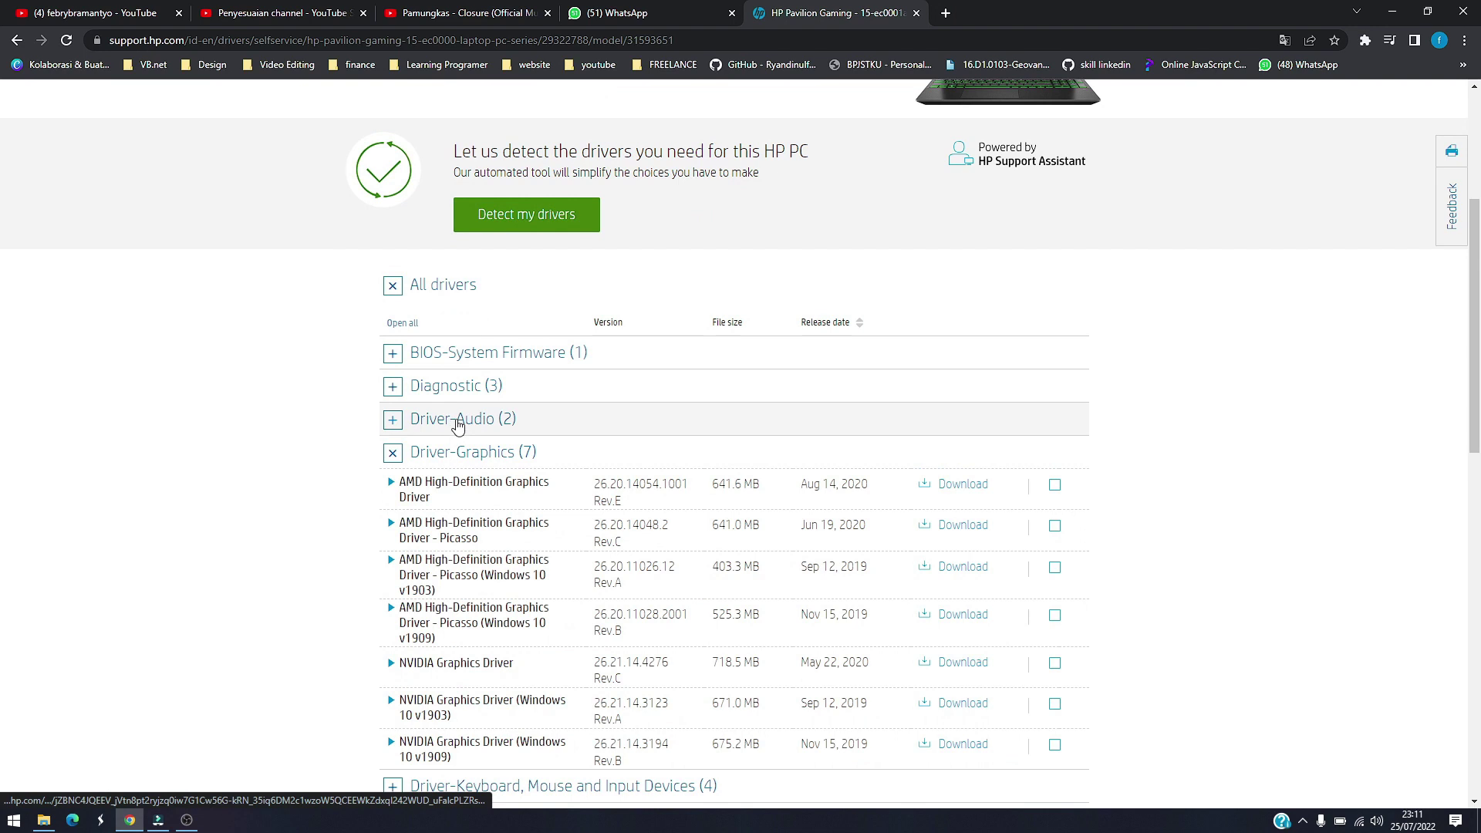
{"action": "scroll", "coordinate": [521, 397], "scroll_direction": "down", "scroll_amount": 2}
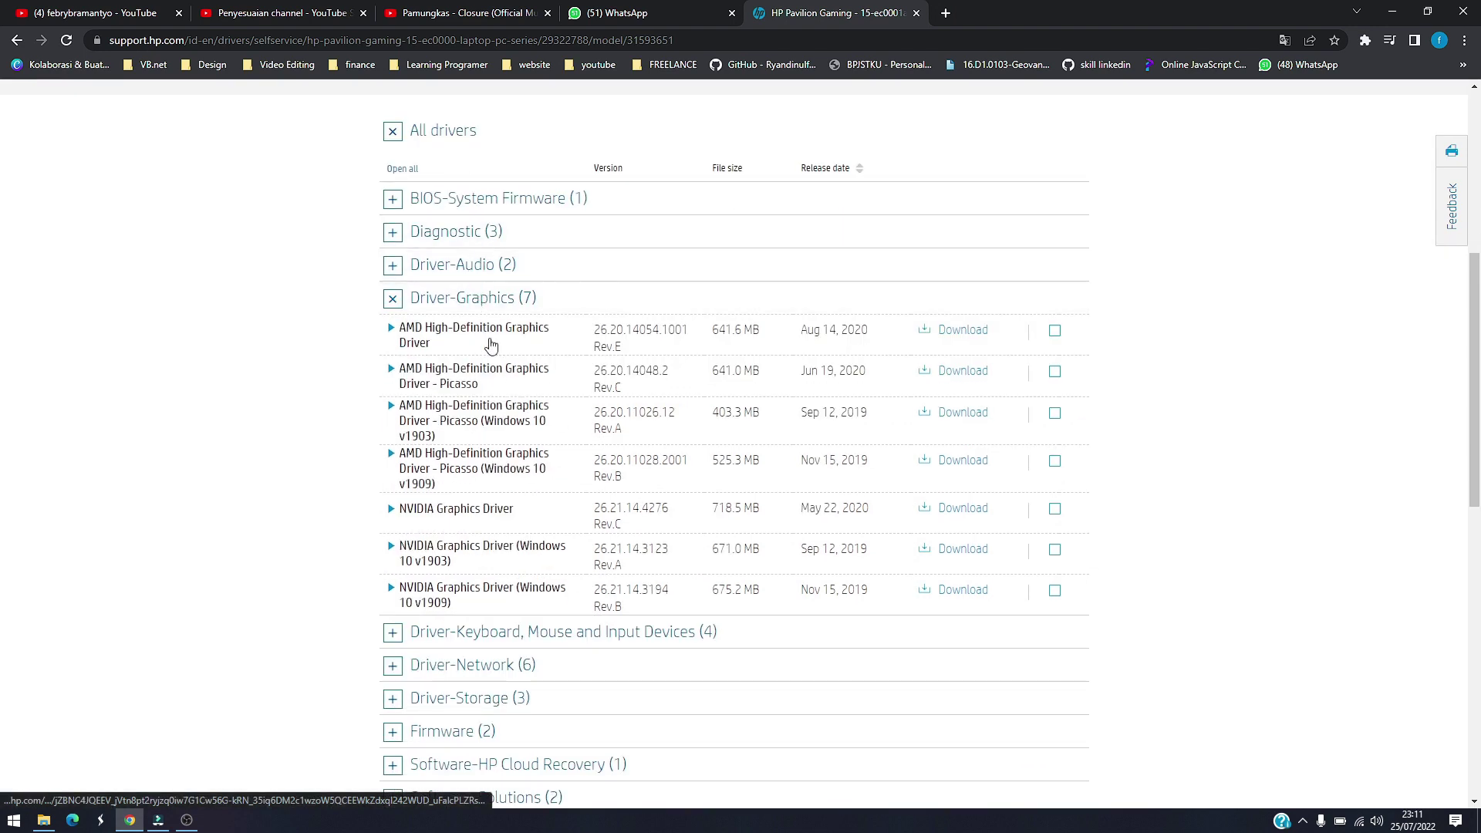
{"action": "scroll", "coordinate": [494, 355], "scroll_direction": "down", "scroll_amount": 1}
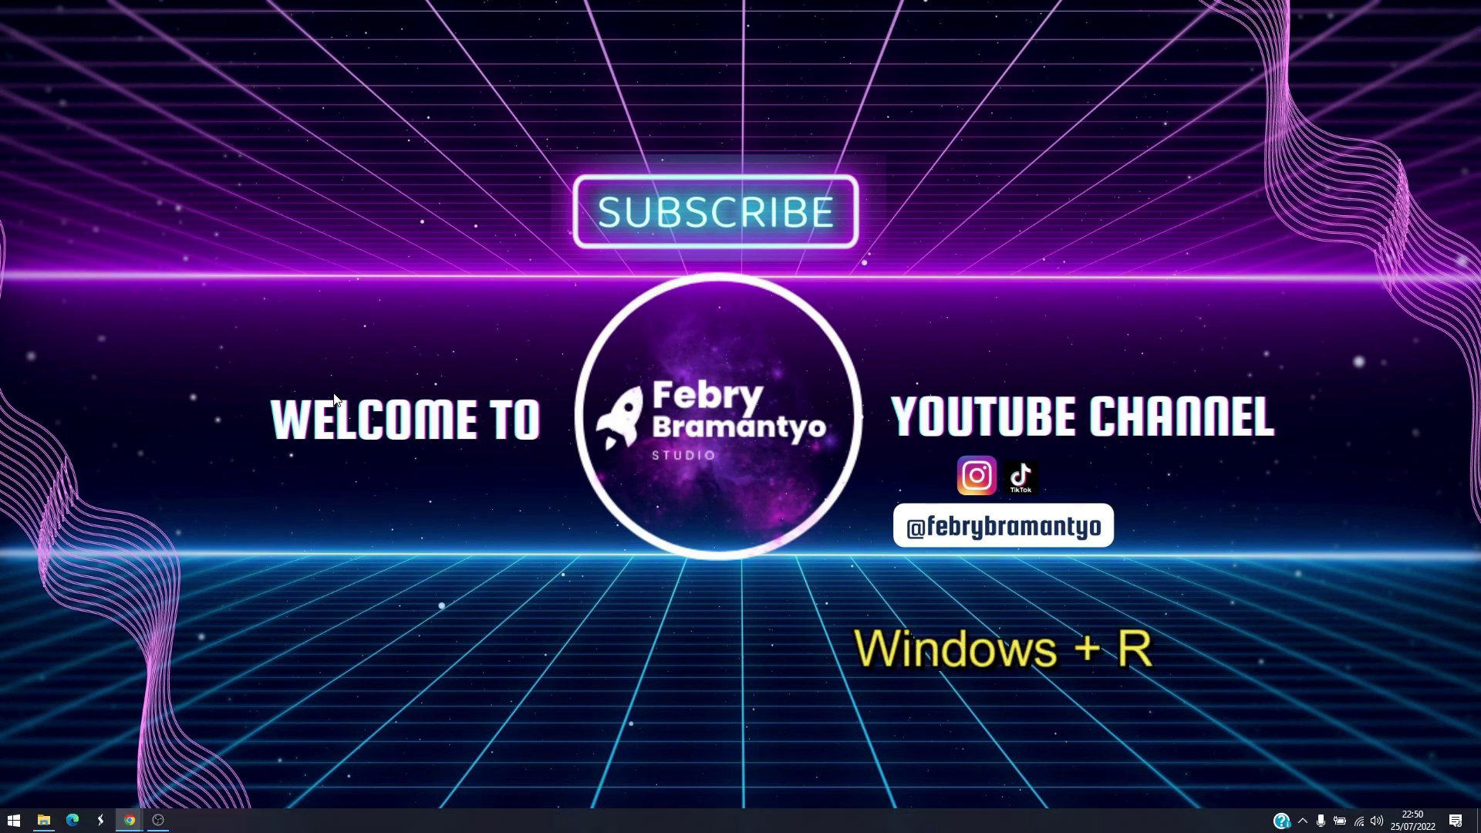
- Open the Windows prefetch folder by running "prefetch"
{"action": "key", "text": "super+r"}
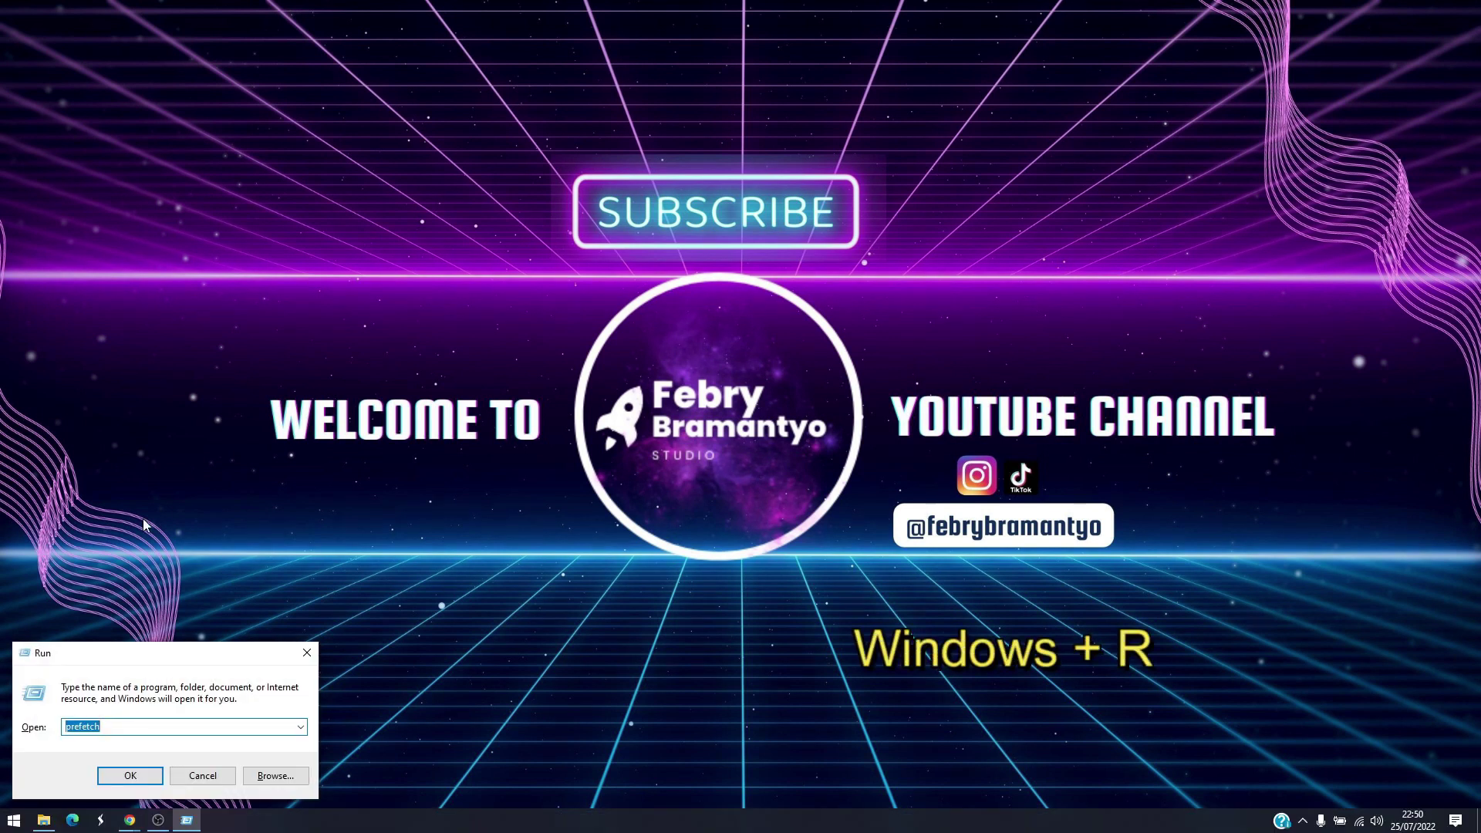
{"action": "left_click", "coordinate": [131, 728]}
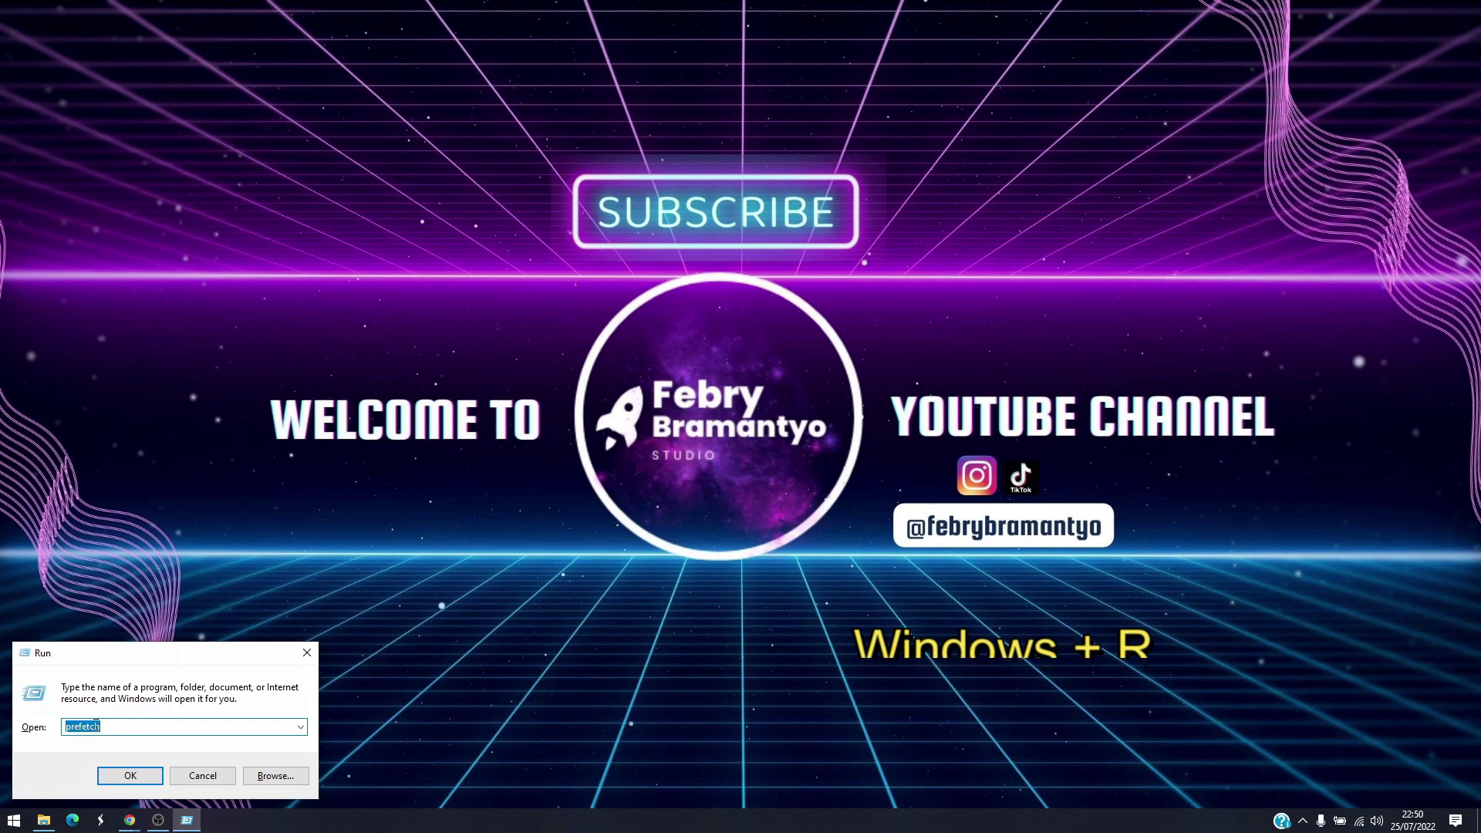
{"action": "left_click", "coordinate": [131, 780]}
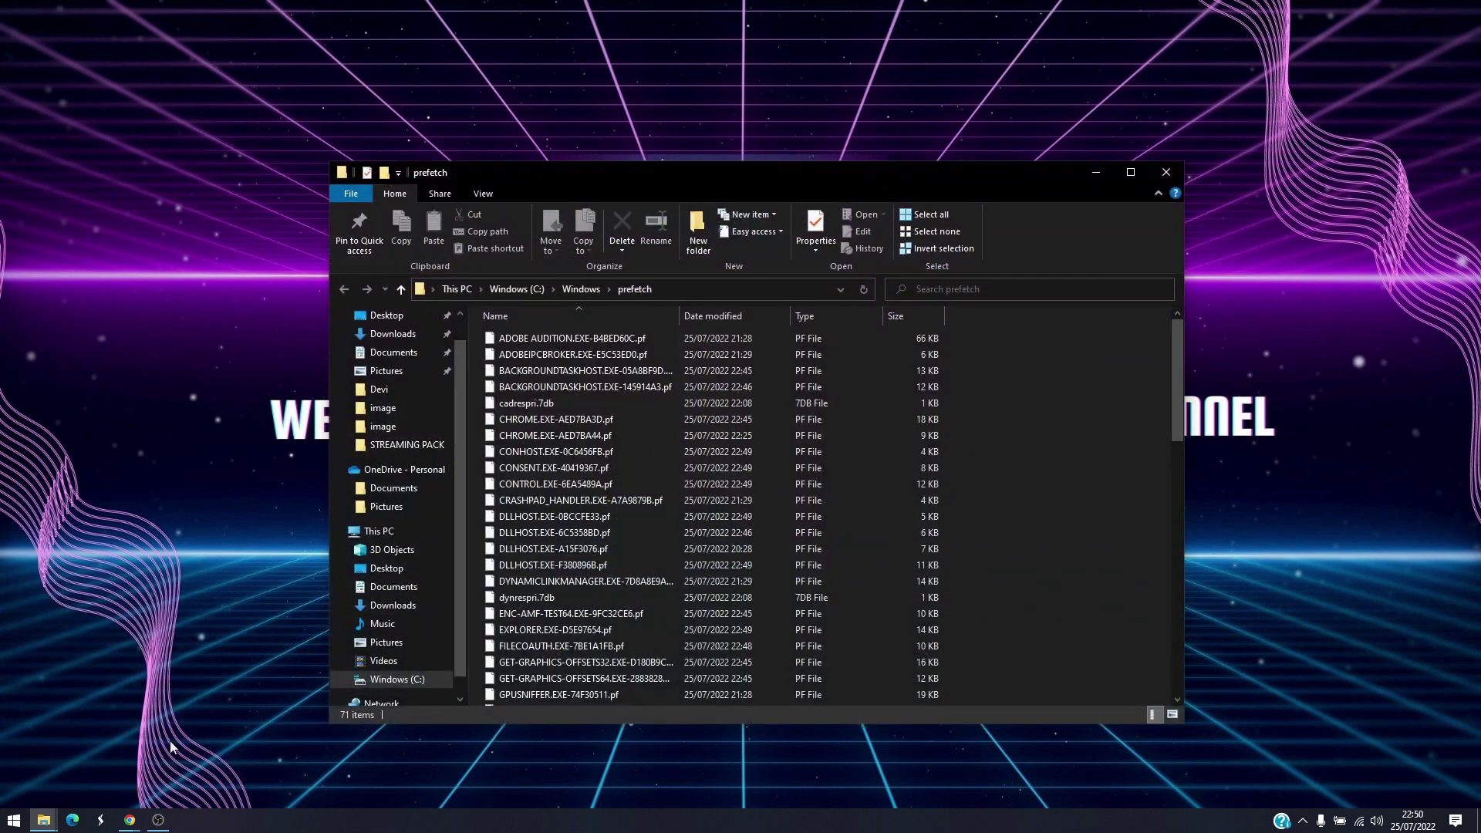
- Delete all files in the prefetch folder, skipping every item that is in use
{"action": "left_click", "coordinate": [663, 512]}
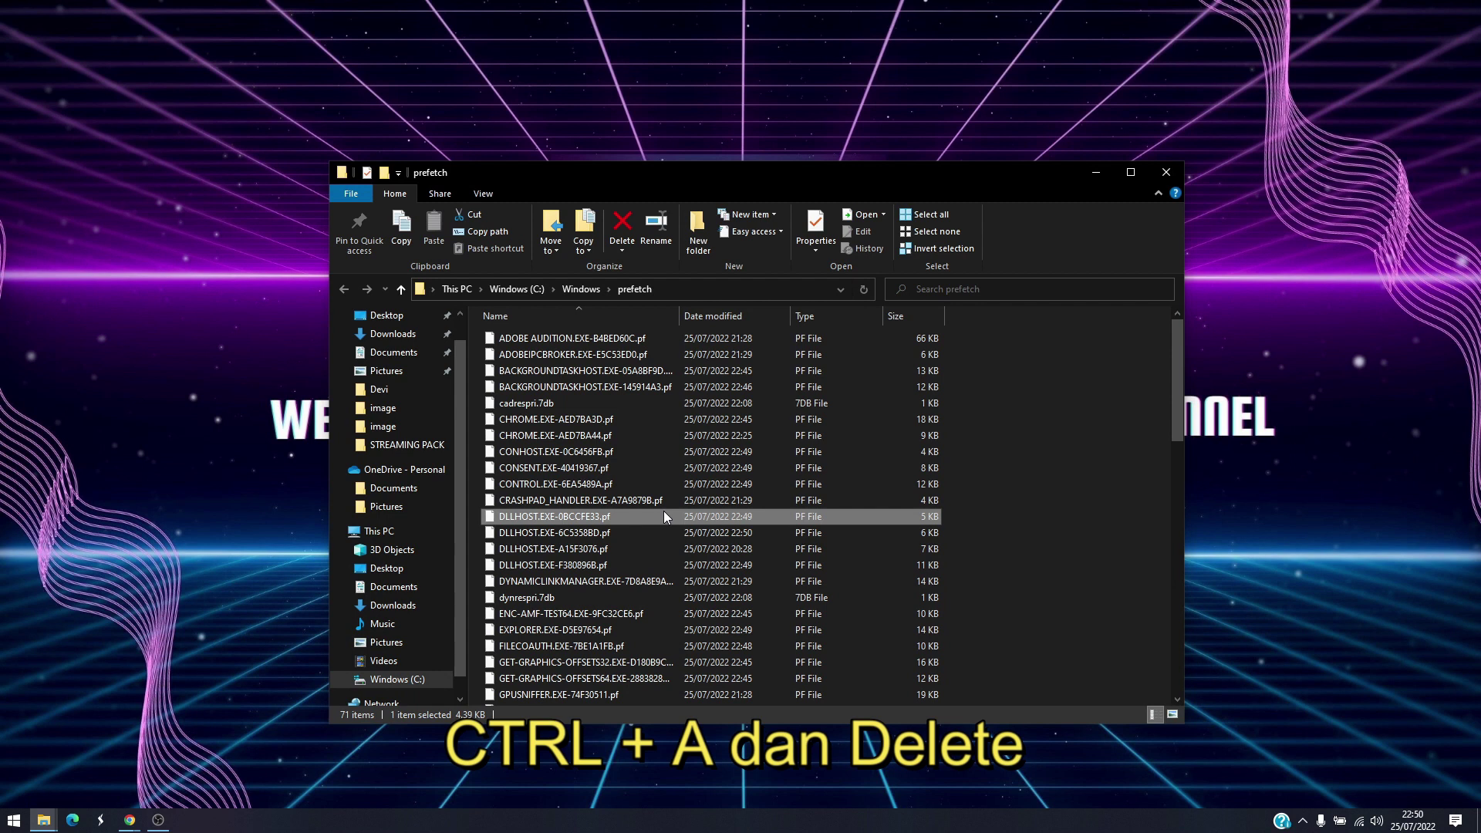
{"action": "key", "text": "ctrl+a"}
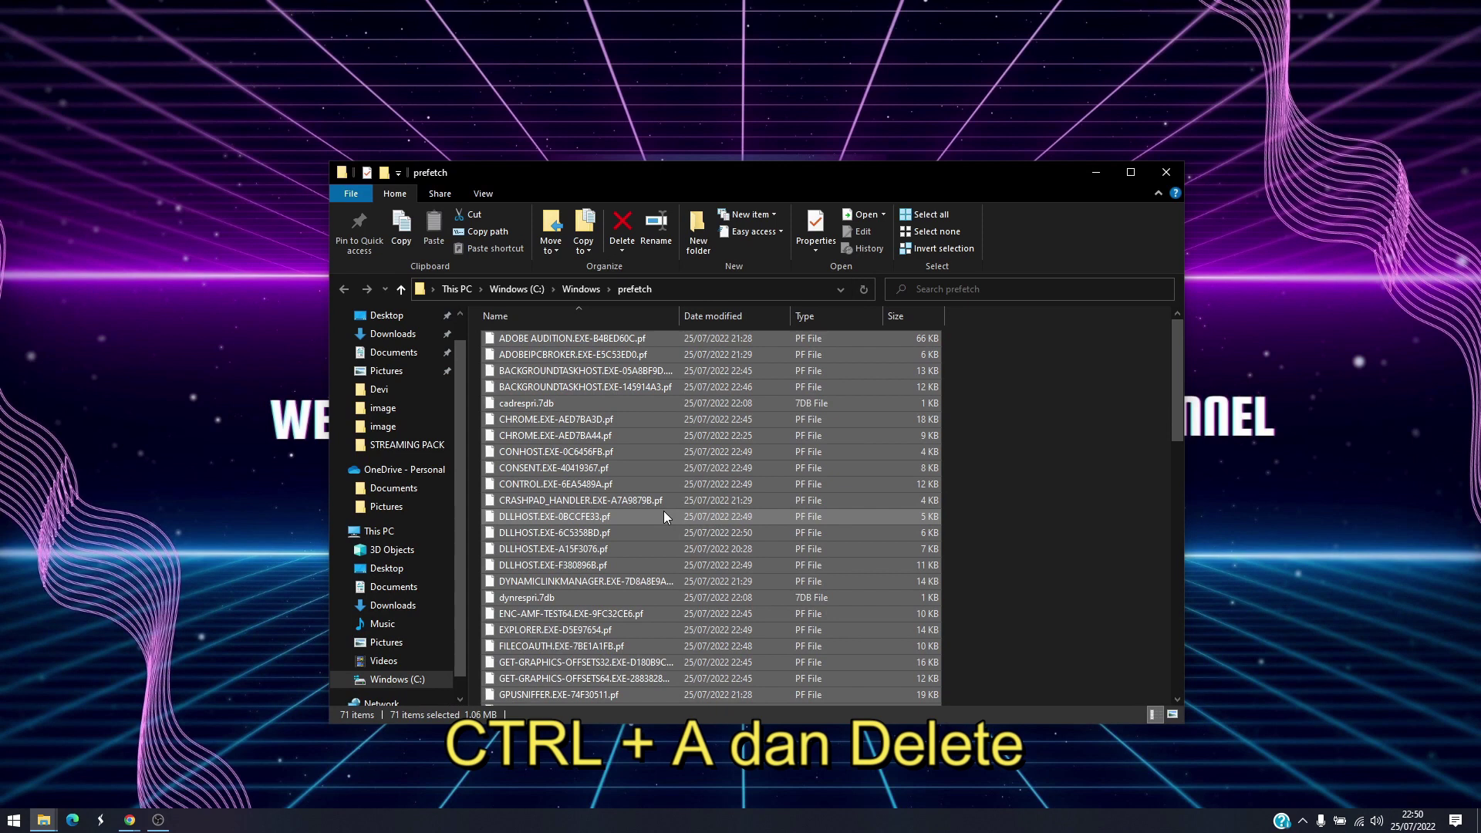
{"action": "key", "text": "Delete"}
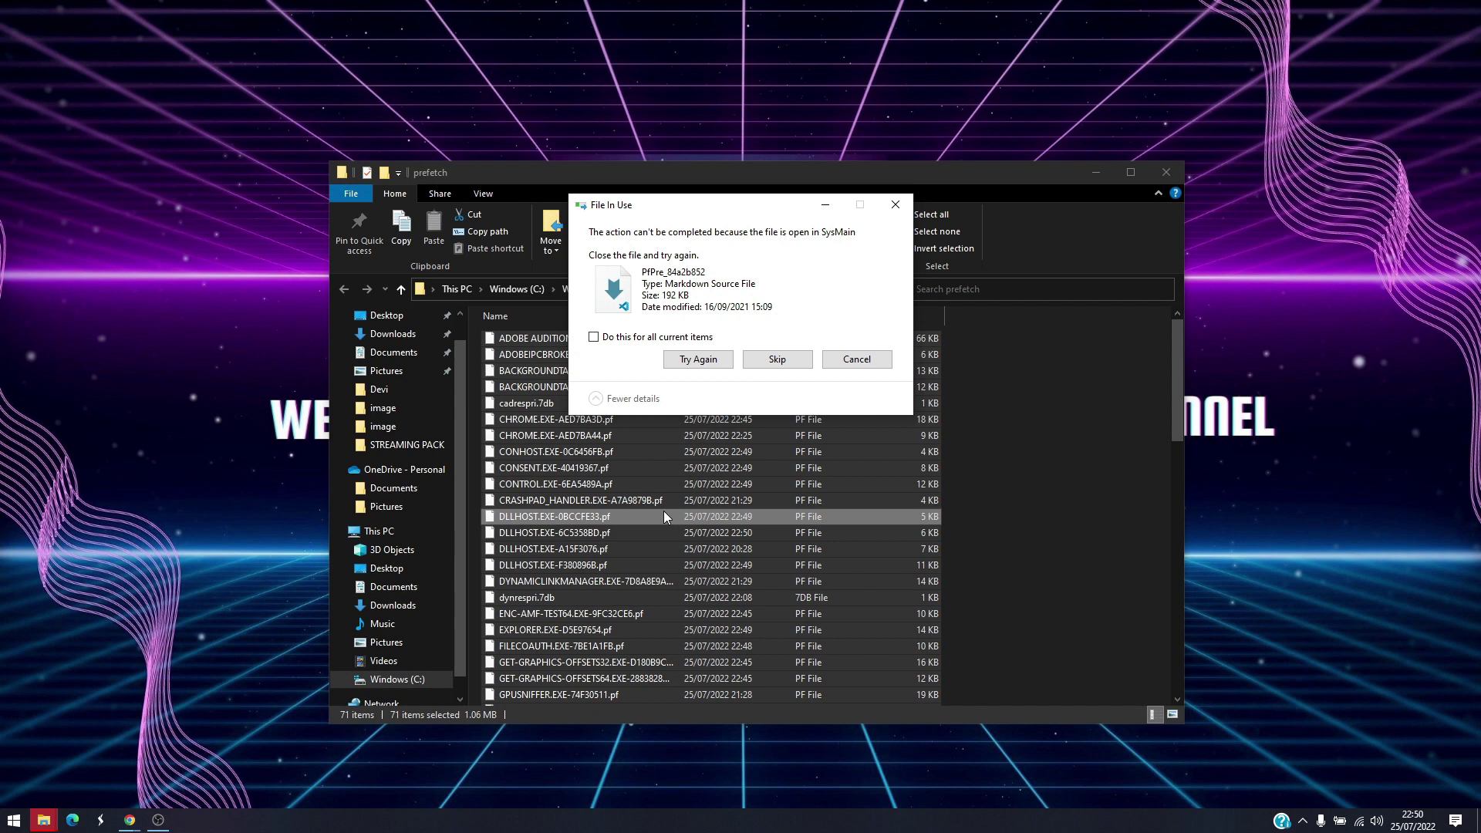
{"action": "left_click", "coordinate": [680, 336]}
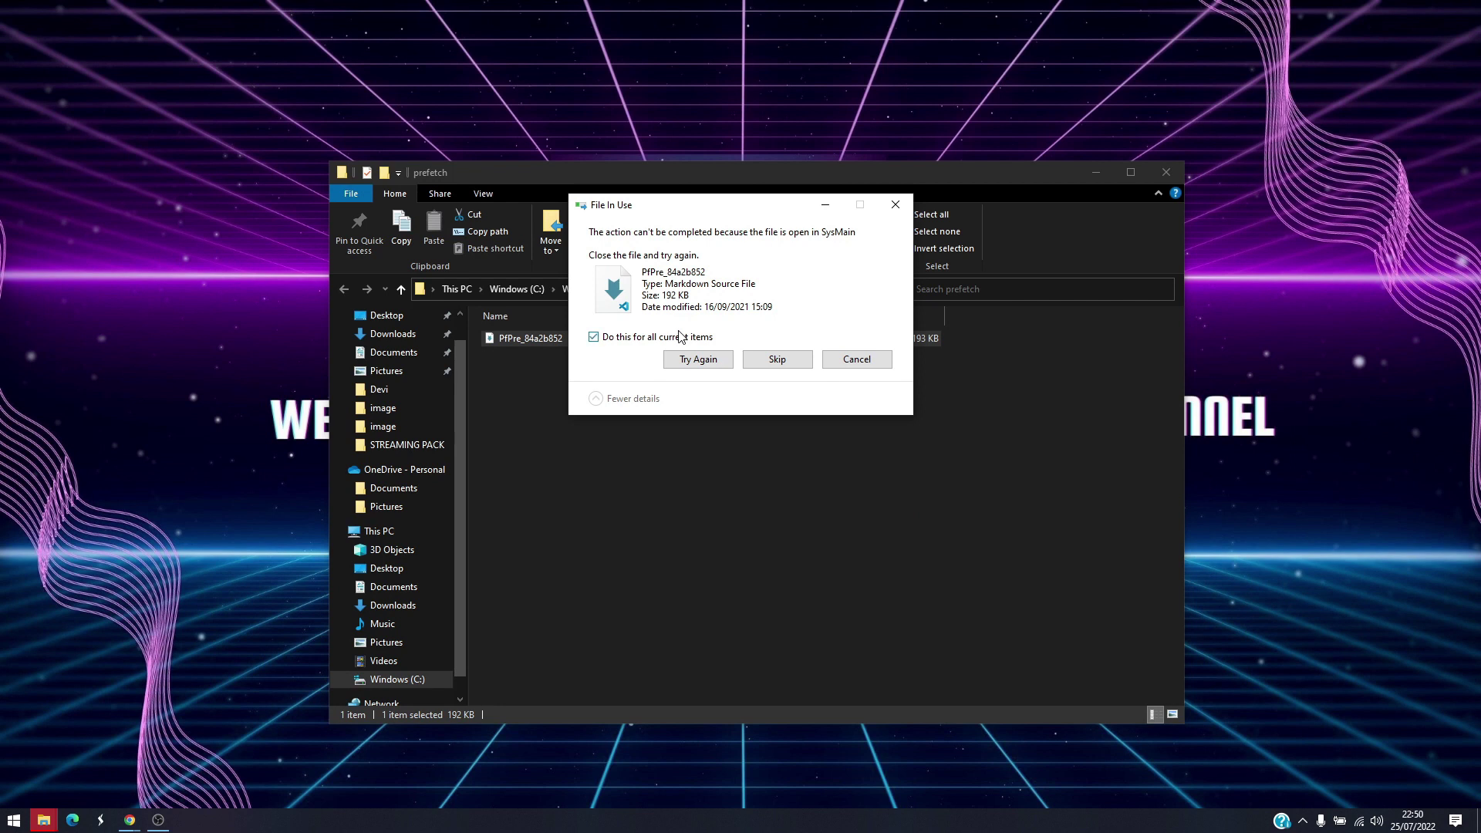
{"action": "left_click", "coordinate": [793, 363]}
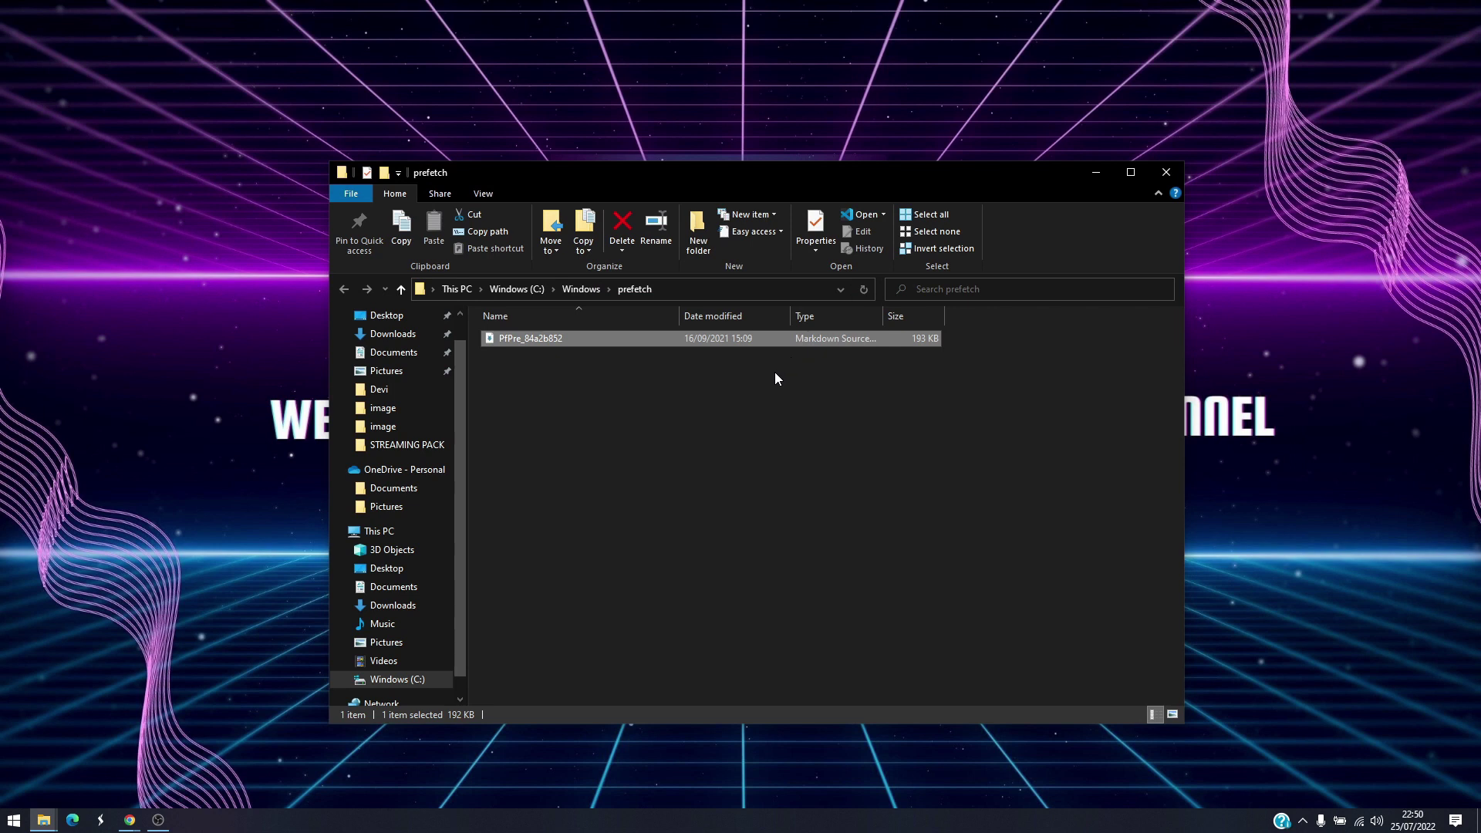
- Close the prefetch folder and open the user's temporary files folder by running "%temp%"
{"action": "left_click", "coordinate": [768, 377]}
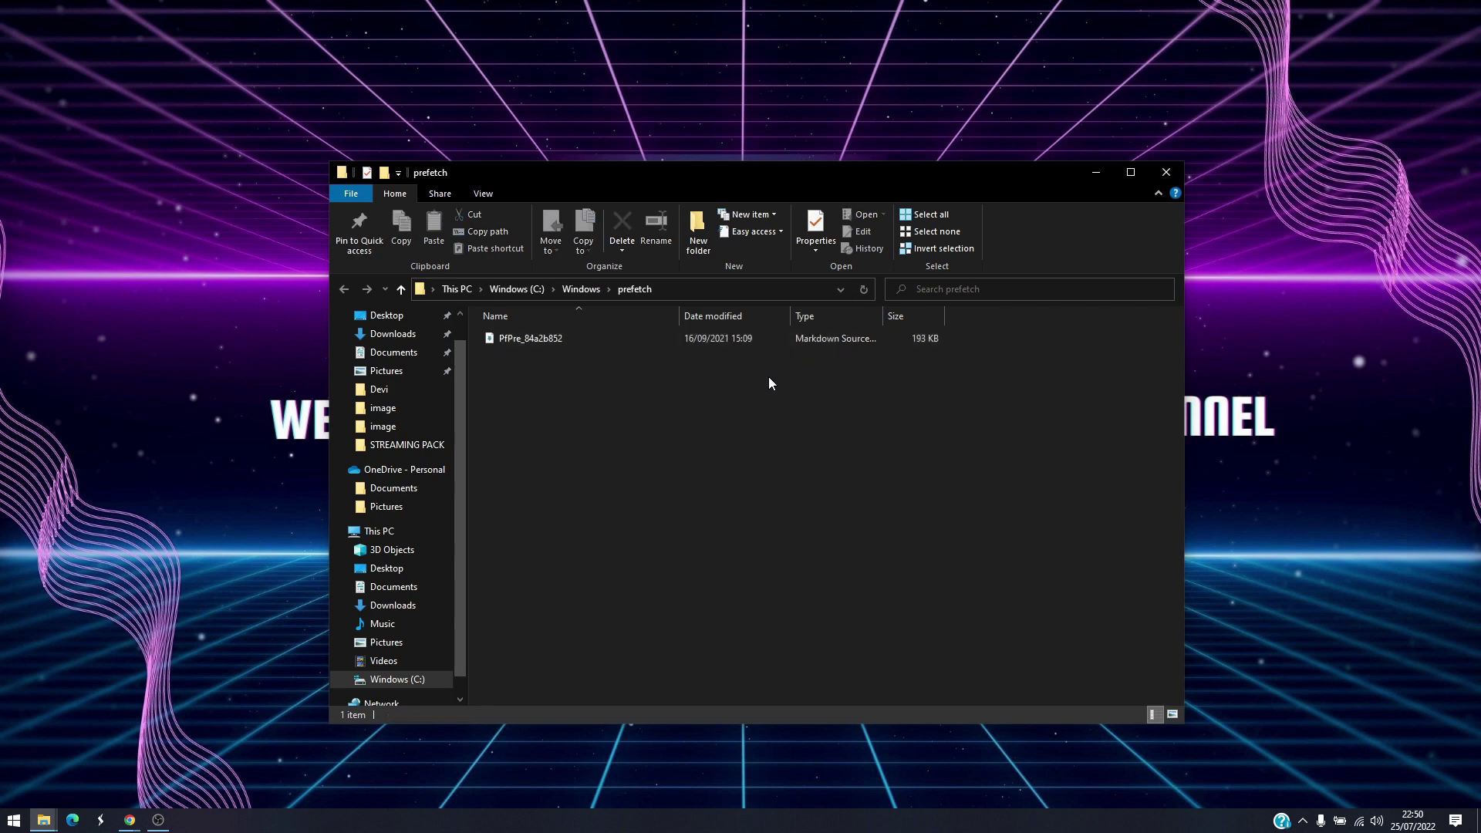
{"action": "left_click", "coordinate": [1163, 185]}
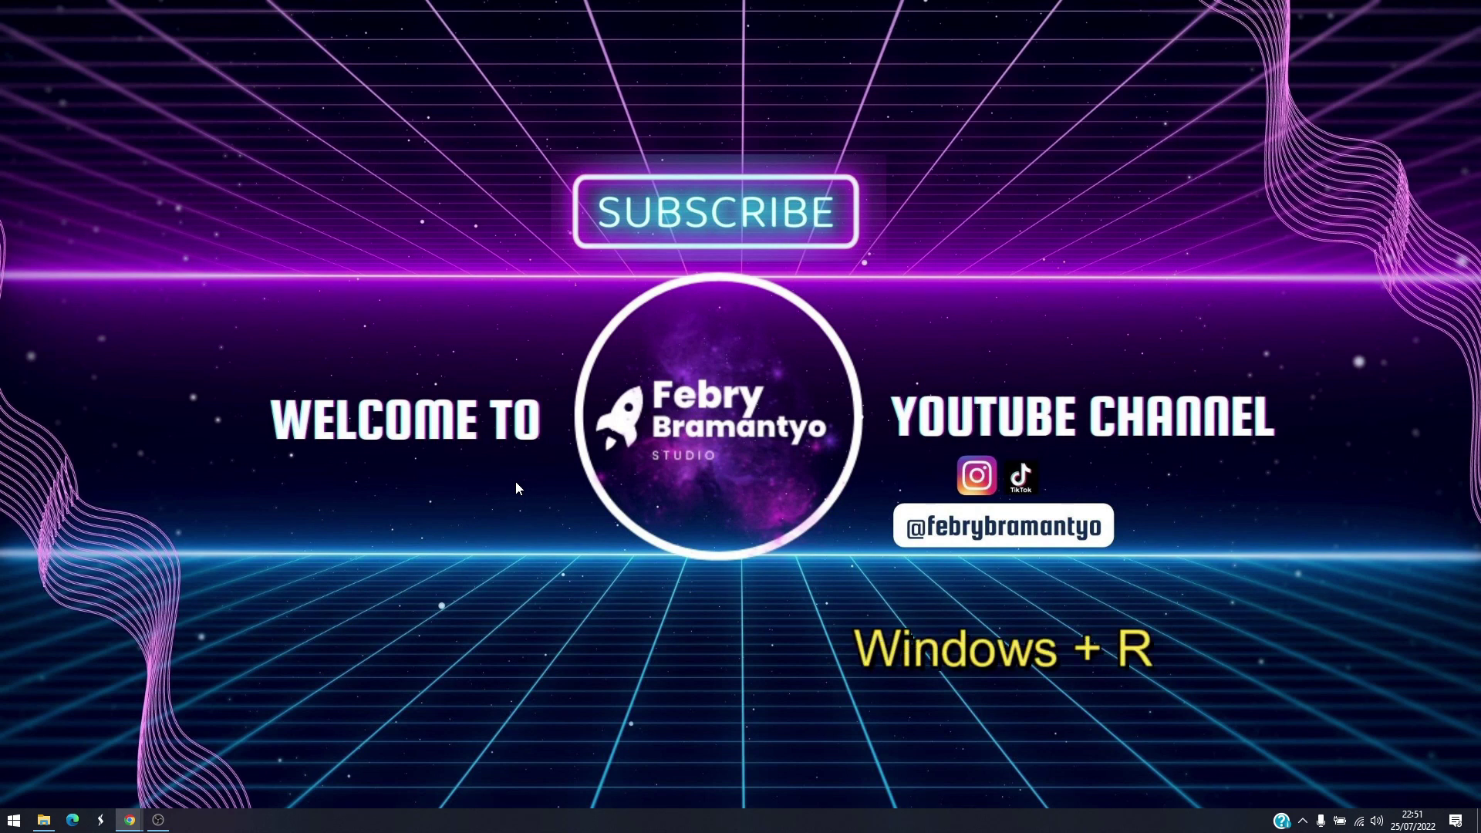
{"action": "key", "text": "super+r"}
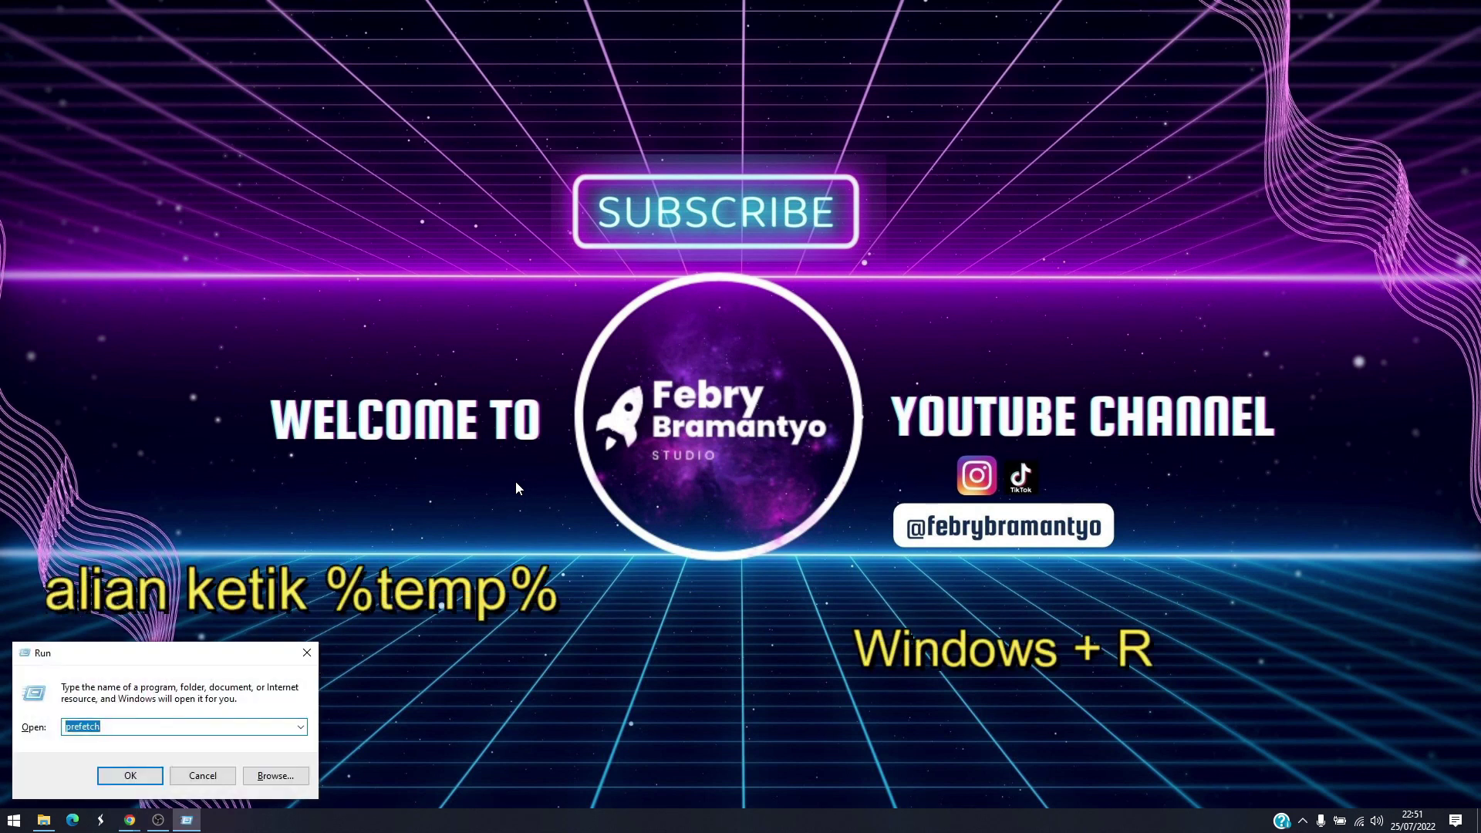
{"action": "type", "text": "%"}
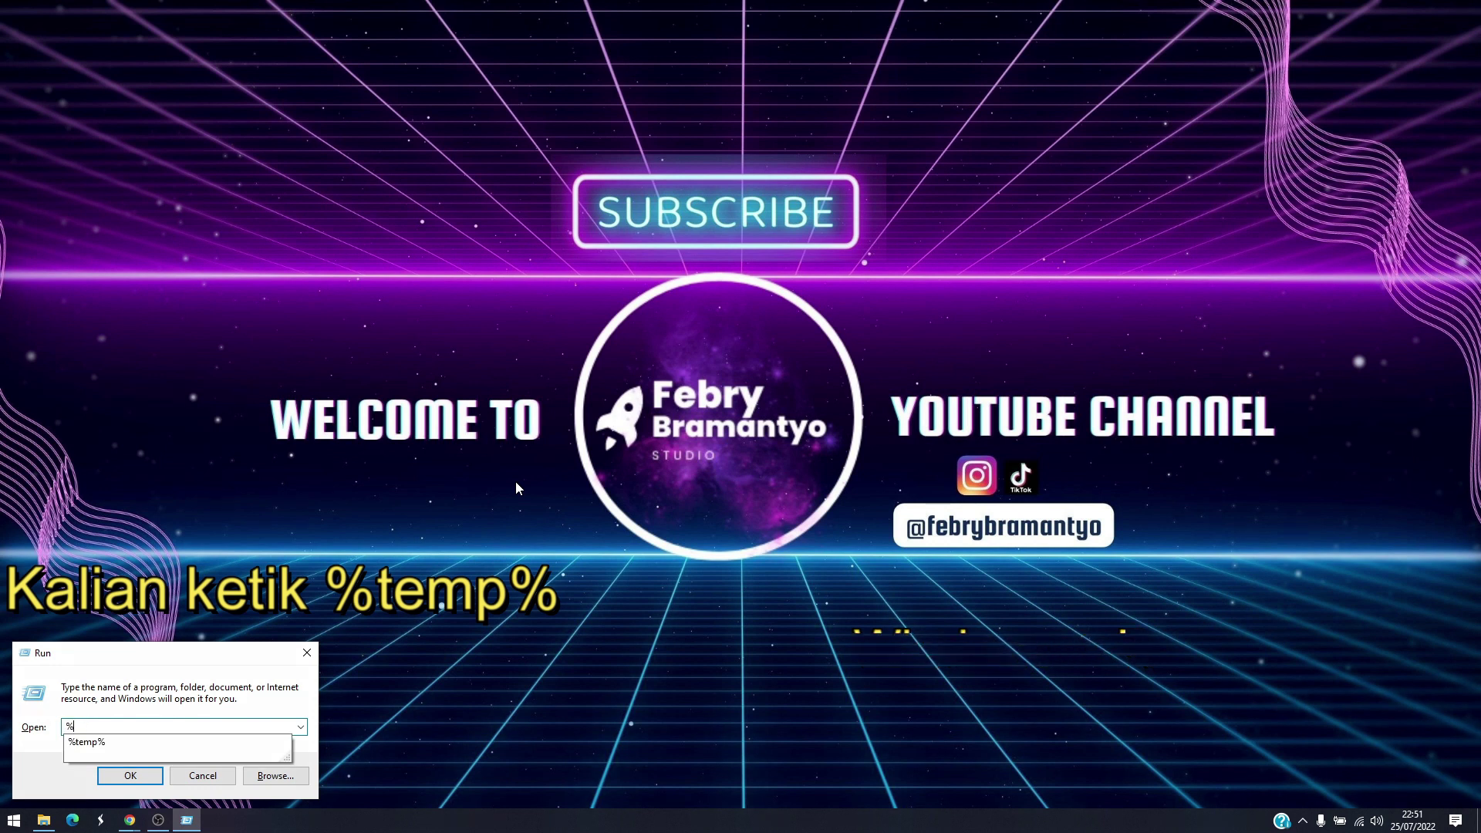
{"action": "type", "text": "temp%"}
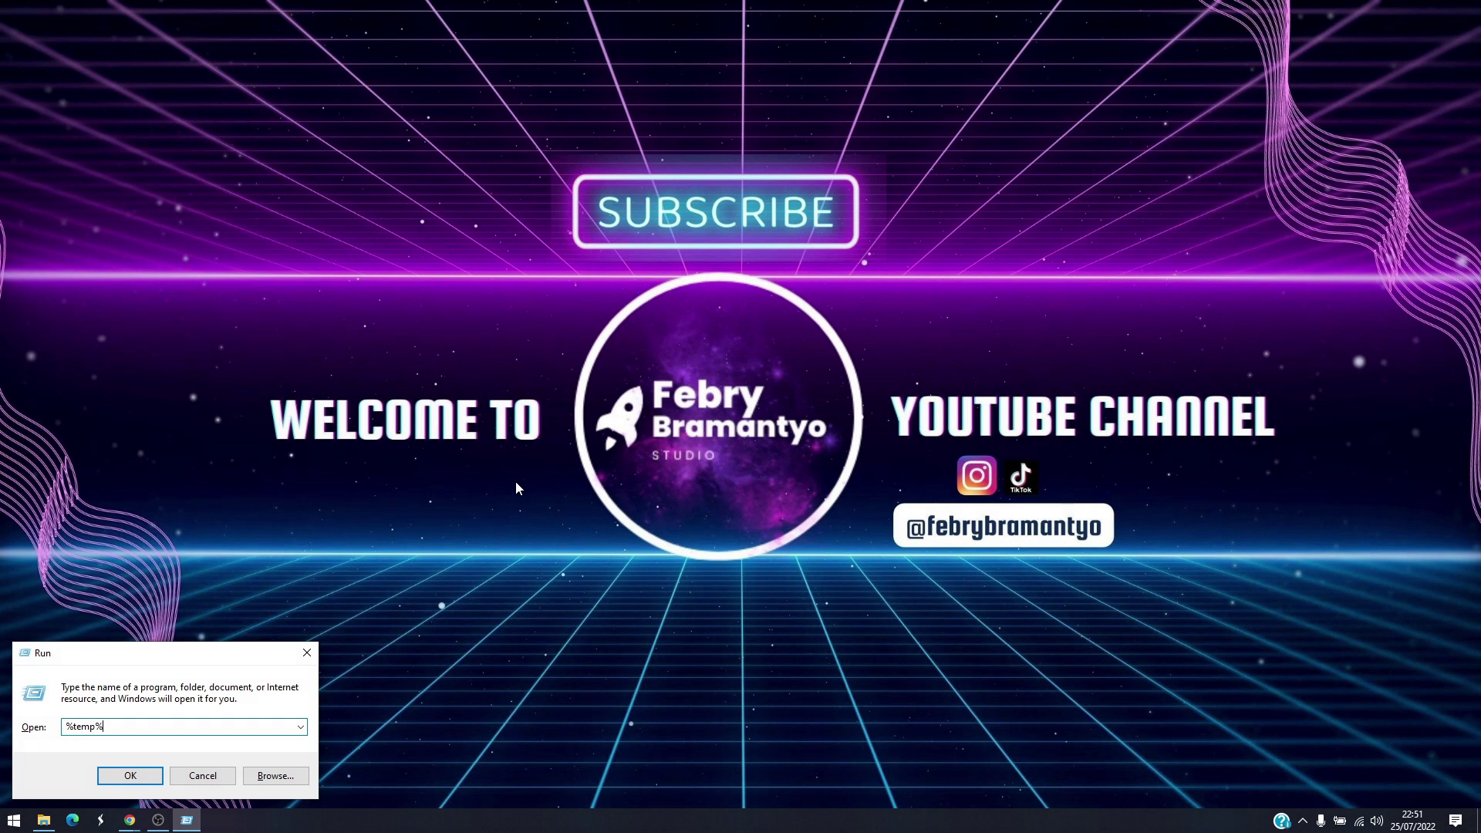
{"action": "key", "text": "Return"}
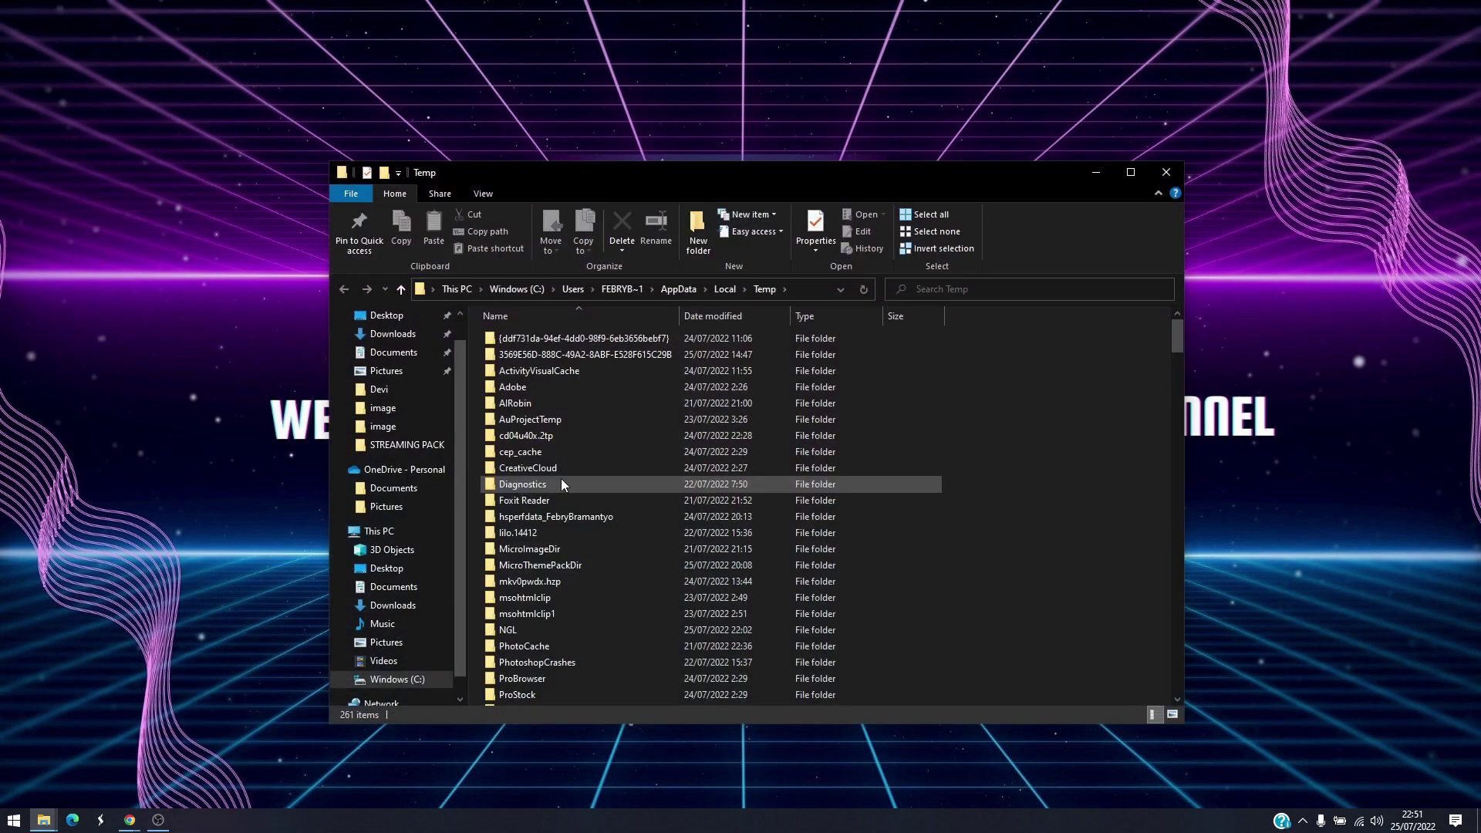
- Delete everything in the user's Temp folder, skipping items that cannot be removed, and close the folder
{"action": "left_click", "coordinate": [631, 349]}
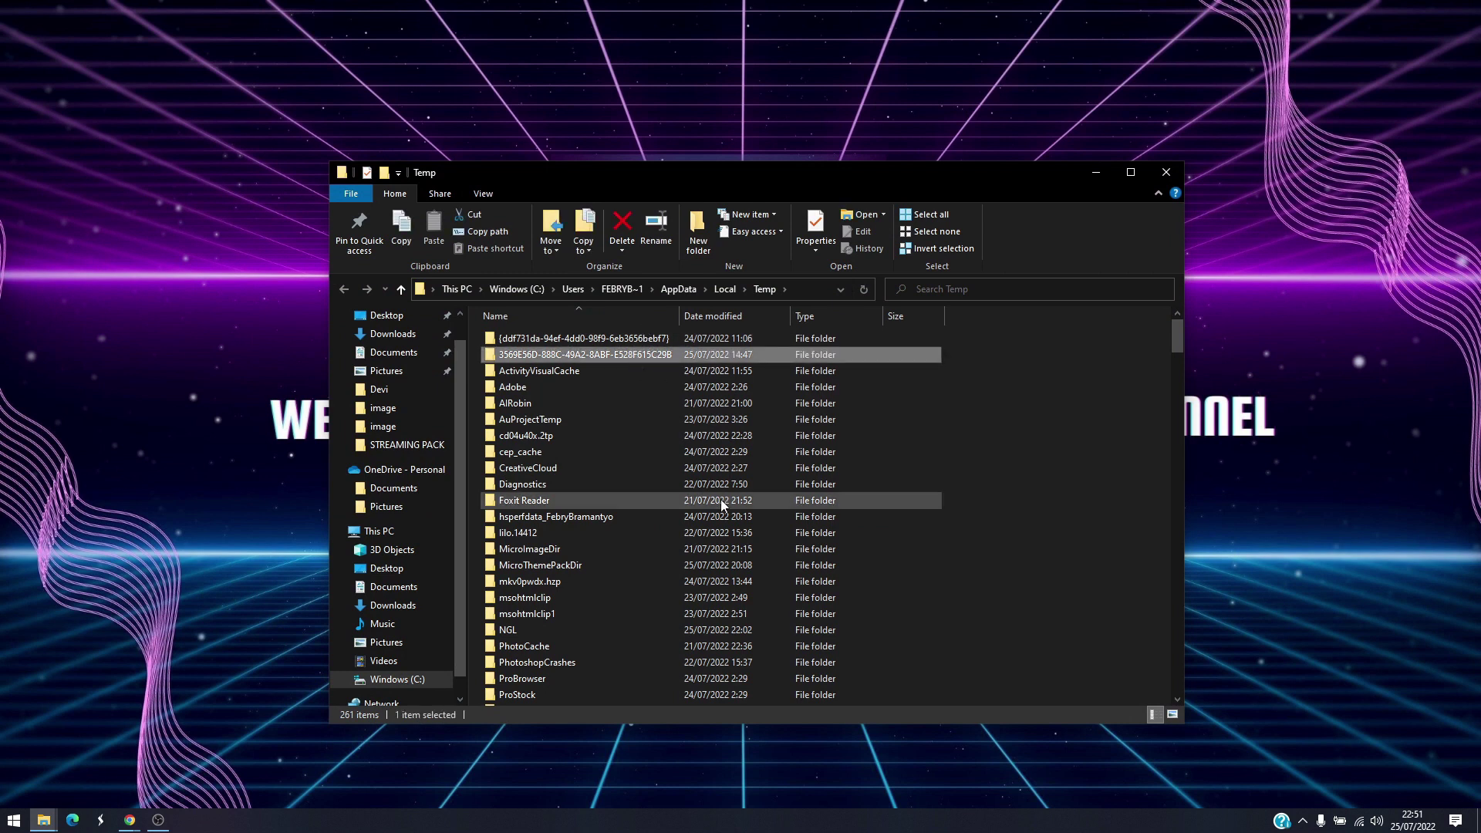
{"action": "left_click", "coordinate": [721, 499]}
{"action": "left_click", "coordinate": [754, 550]}
{"action": "key", "text": "ctrl+a"}
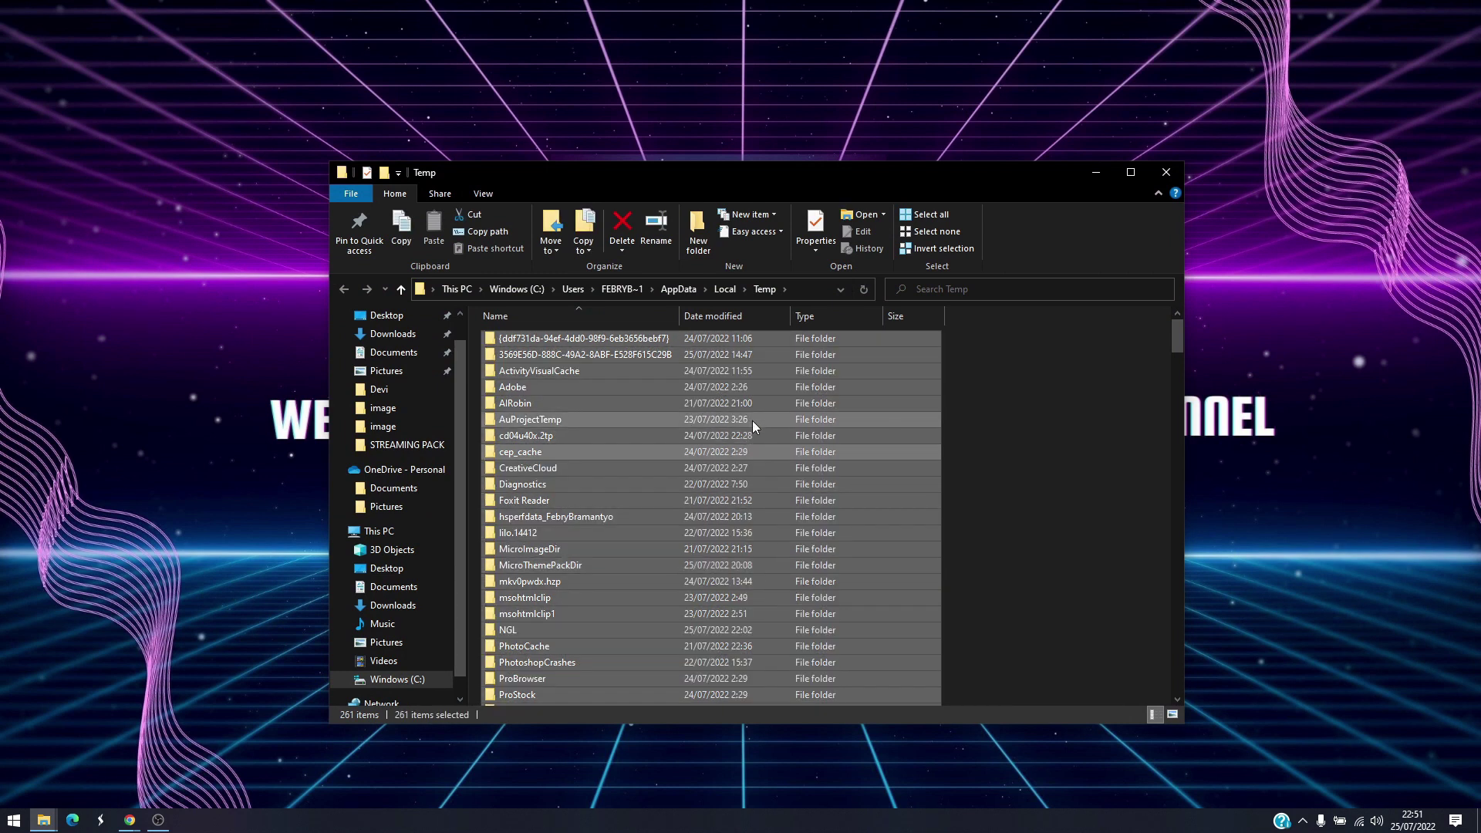
{"action": "key", "text": "Delete"}
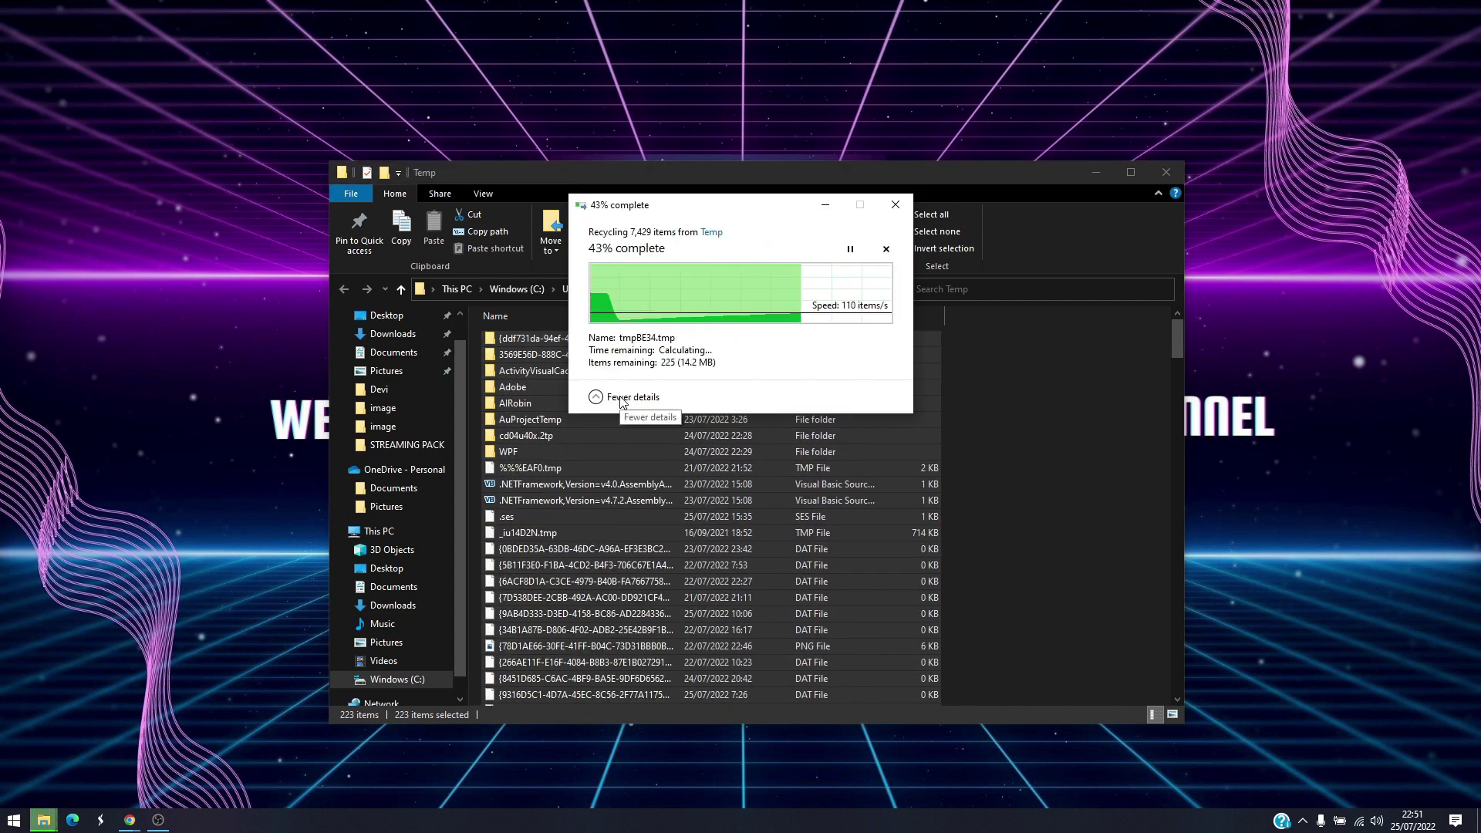
{"action": "left_click", "coordinate": [791, 363]}
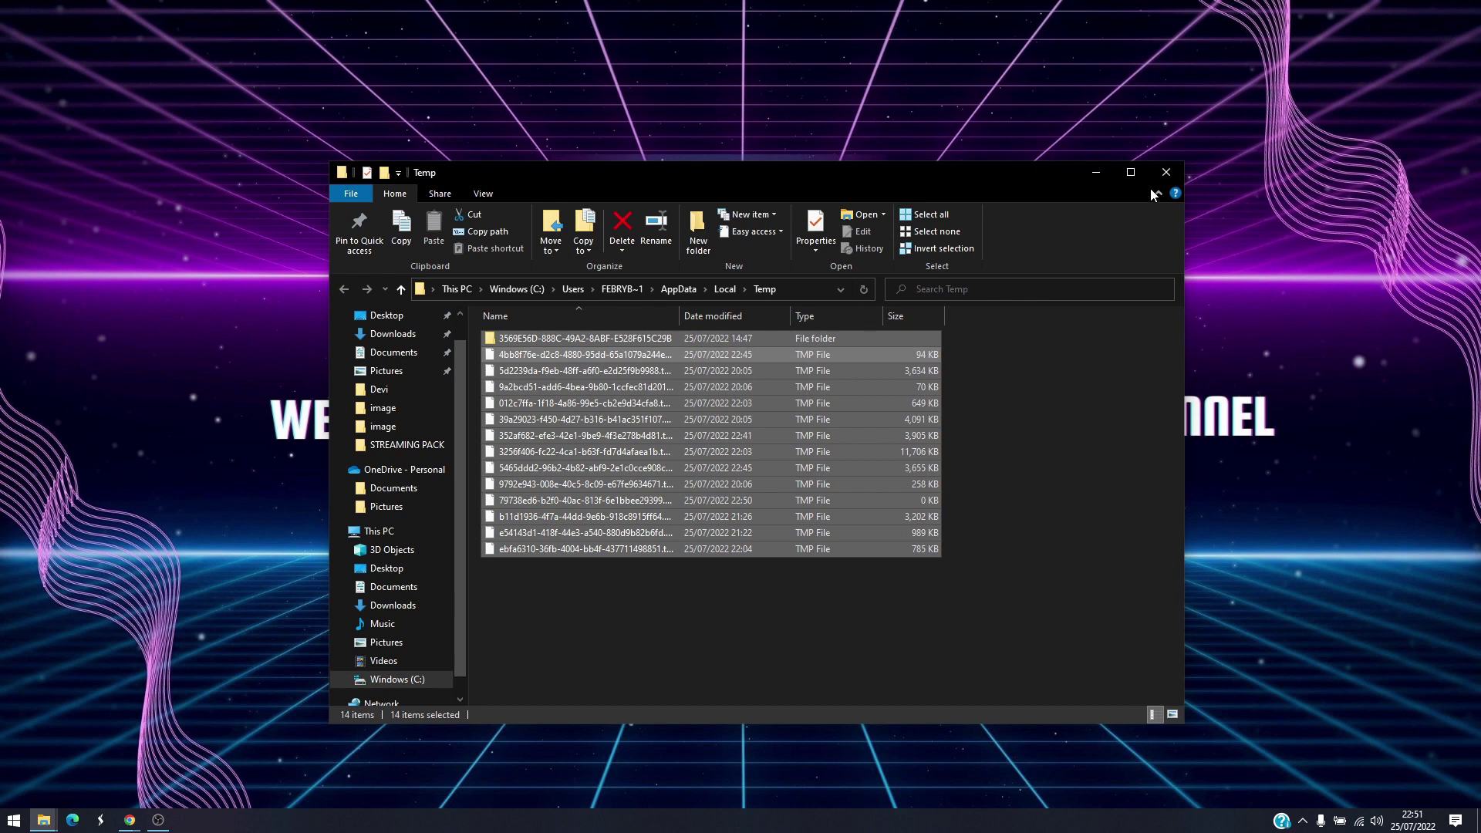
{"action": "left_click", "coordinate": [1165, 172]}
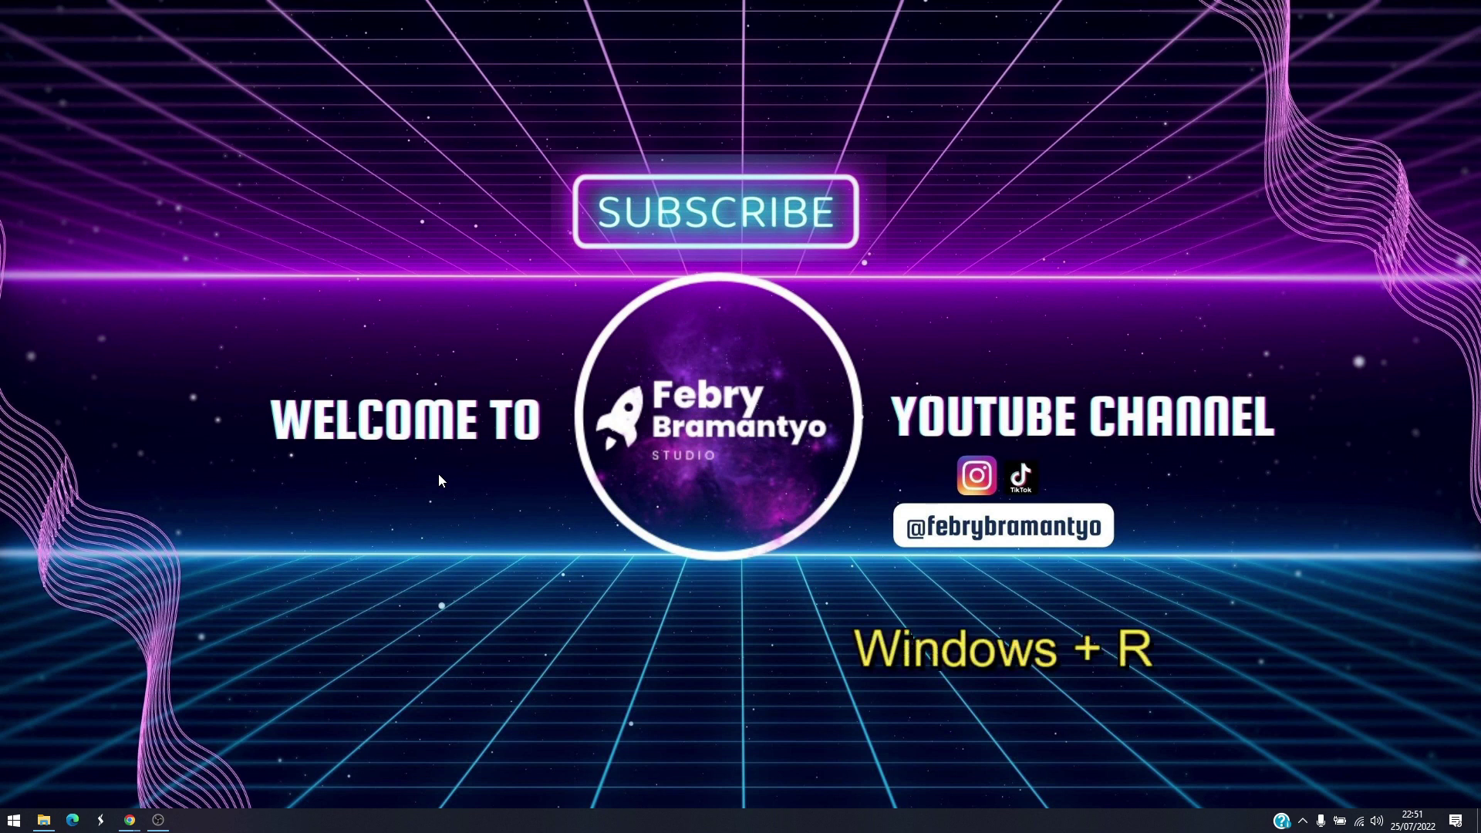
- Open the Windows Temp folder by running "temp"
{"action": "key", "text": "super+r"}
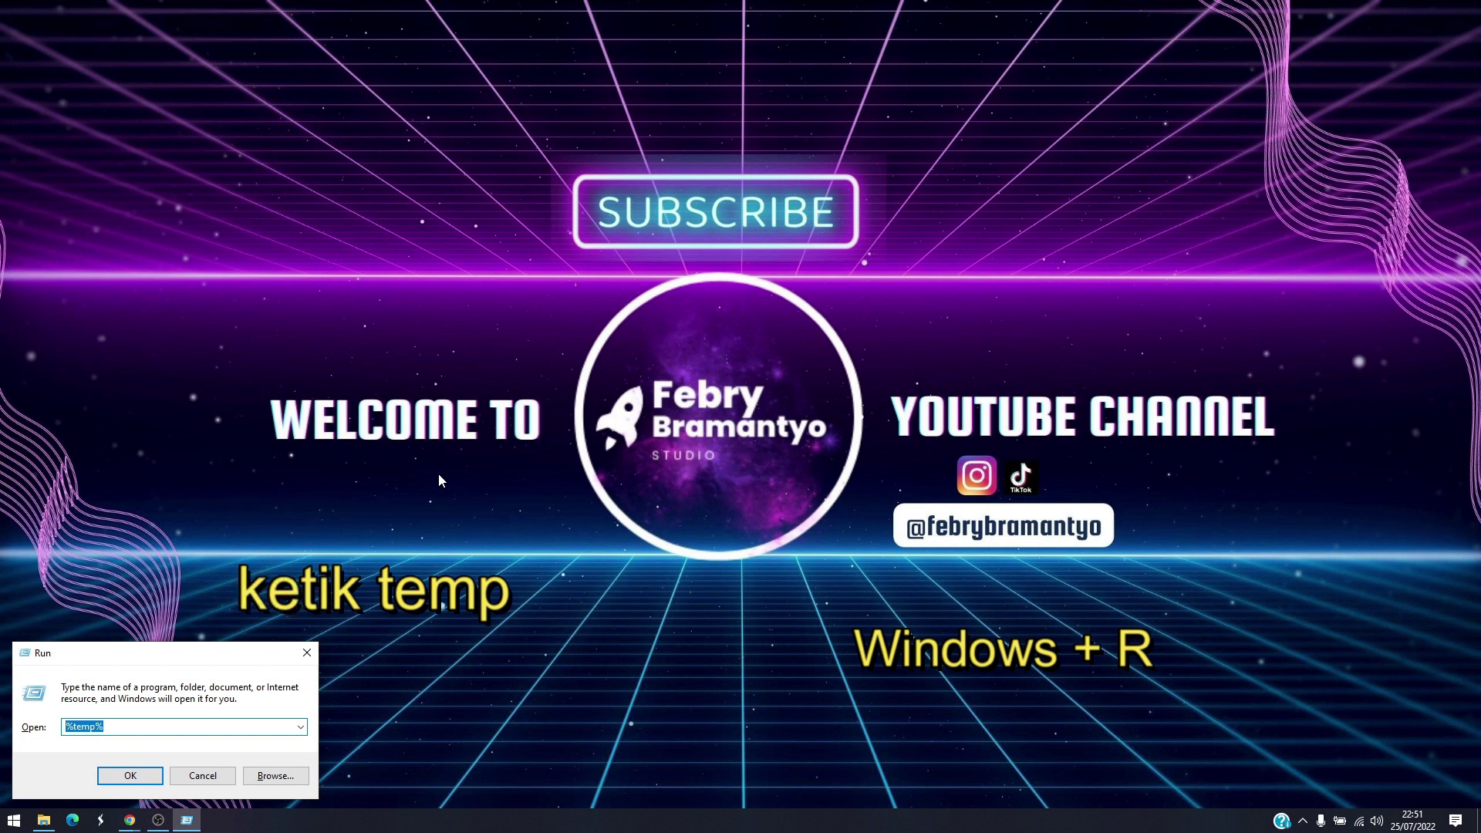
{"action": "type", "text": "temp"}
{"action": "key", "text": "ctrl+a"}
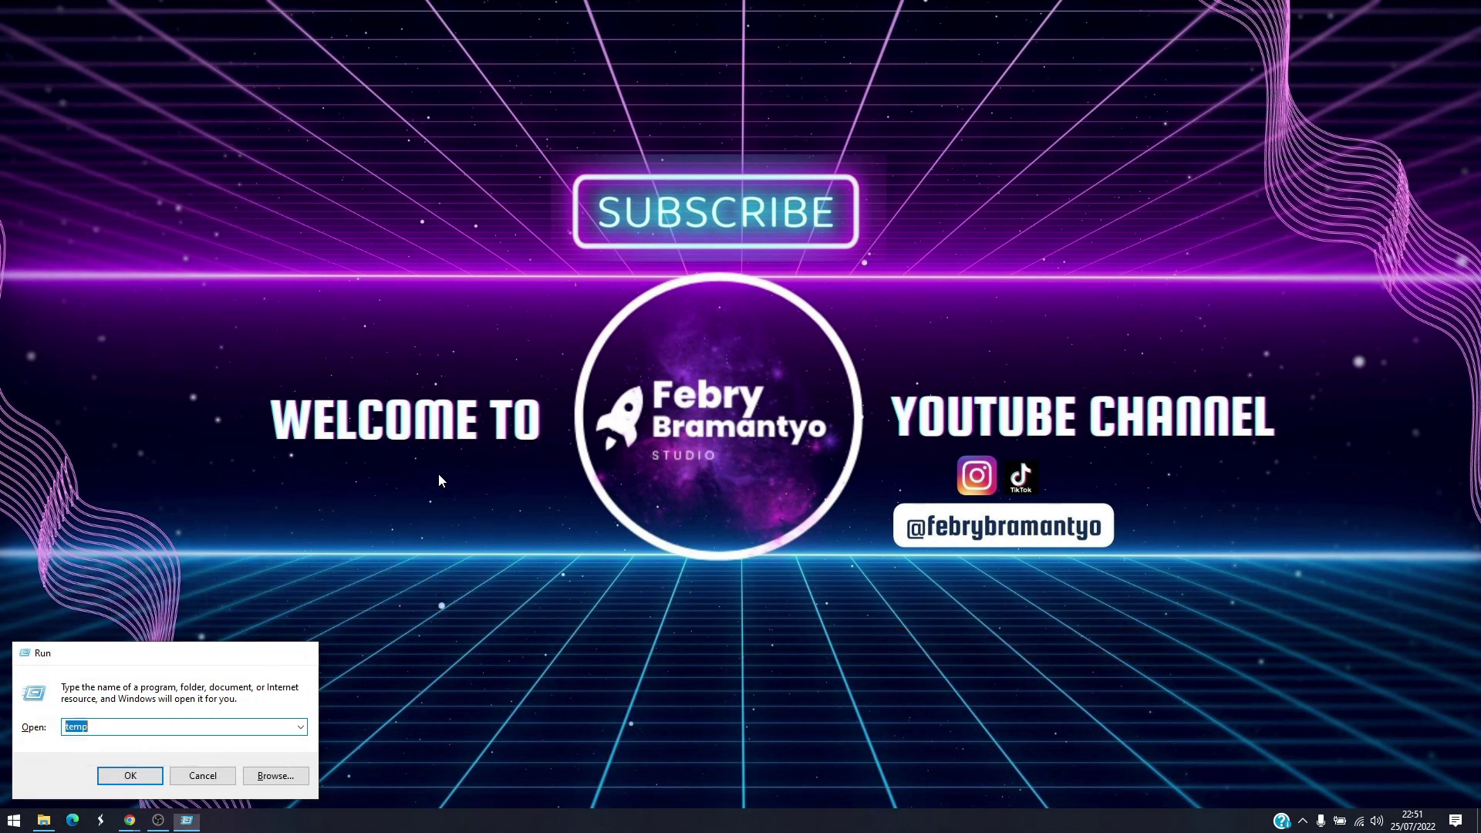
{"action": "key", "text": "Return"}
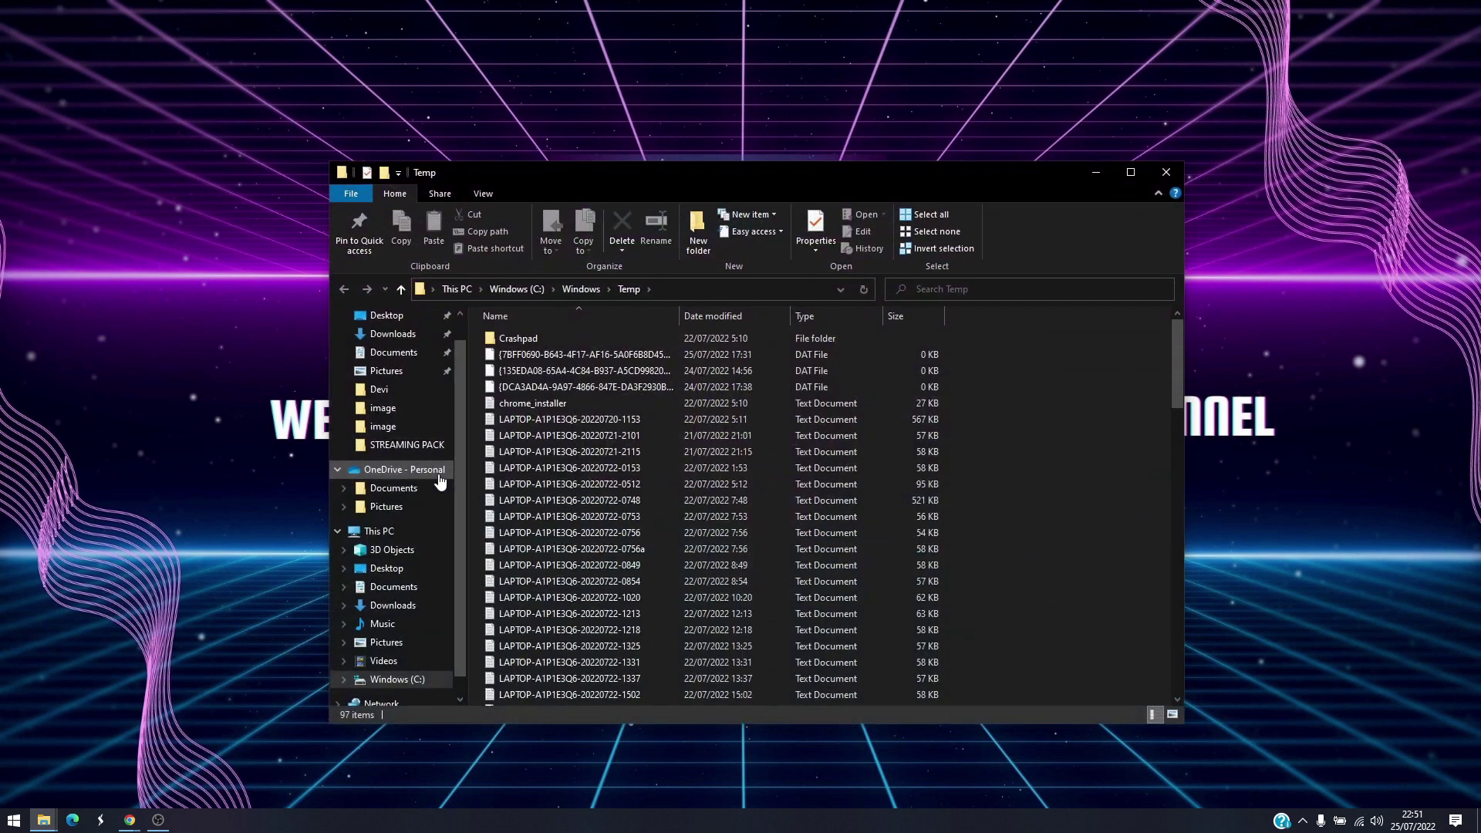
- Delete all items in the Windows Temp folder, skipping every file that is in use, and close the folder
{"action": "left_click", "coordinate": [695, 487]}
{"action": "key", "text": "ctrl+a"}
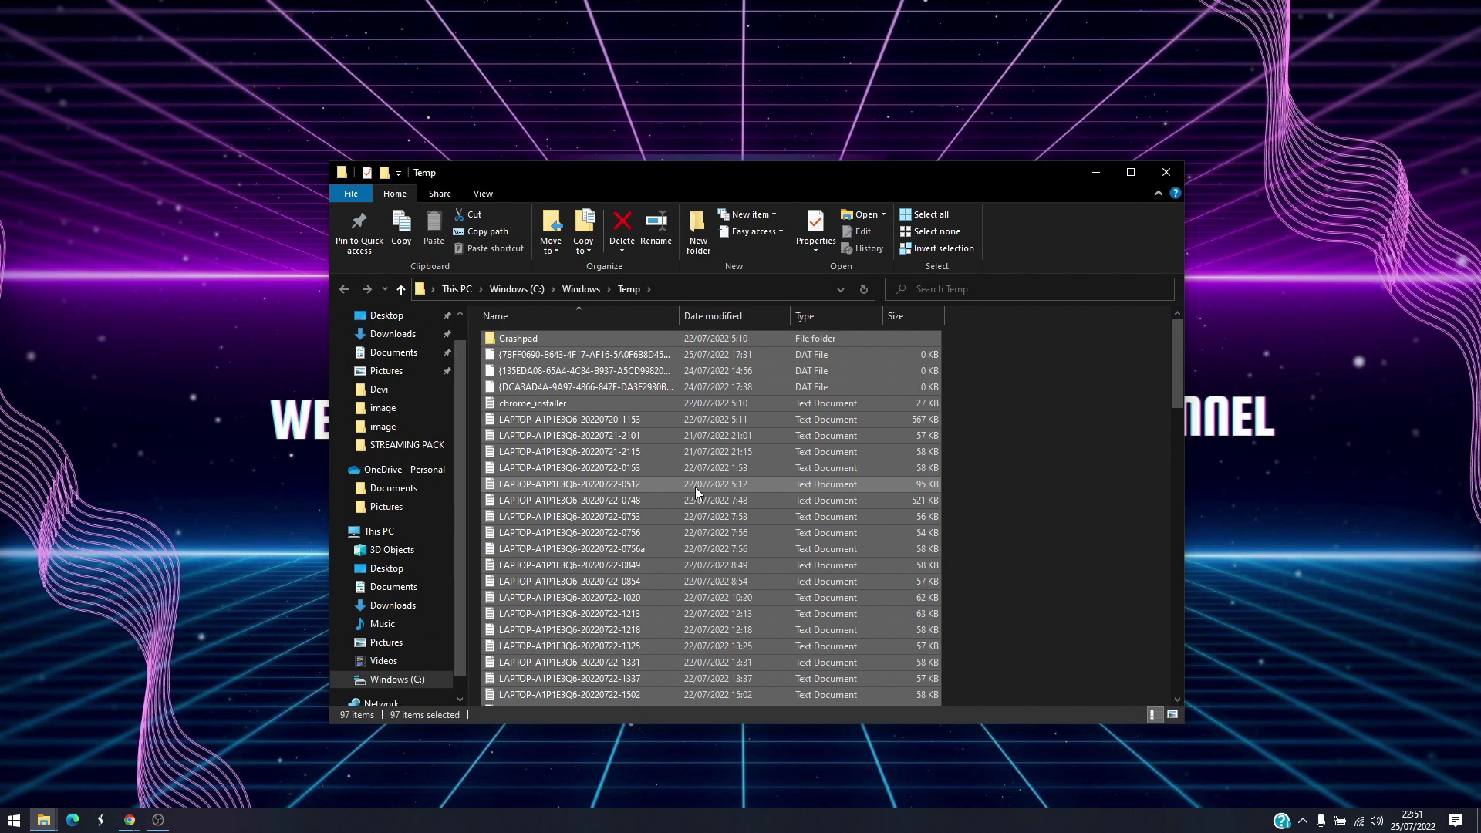
{"action": "key", "text": "Delete"}
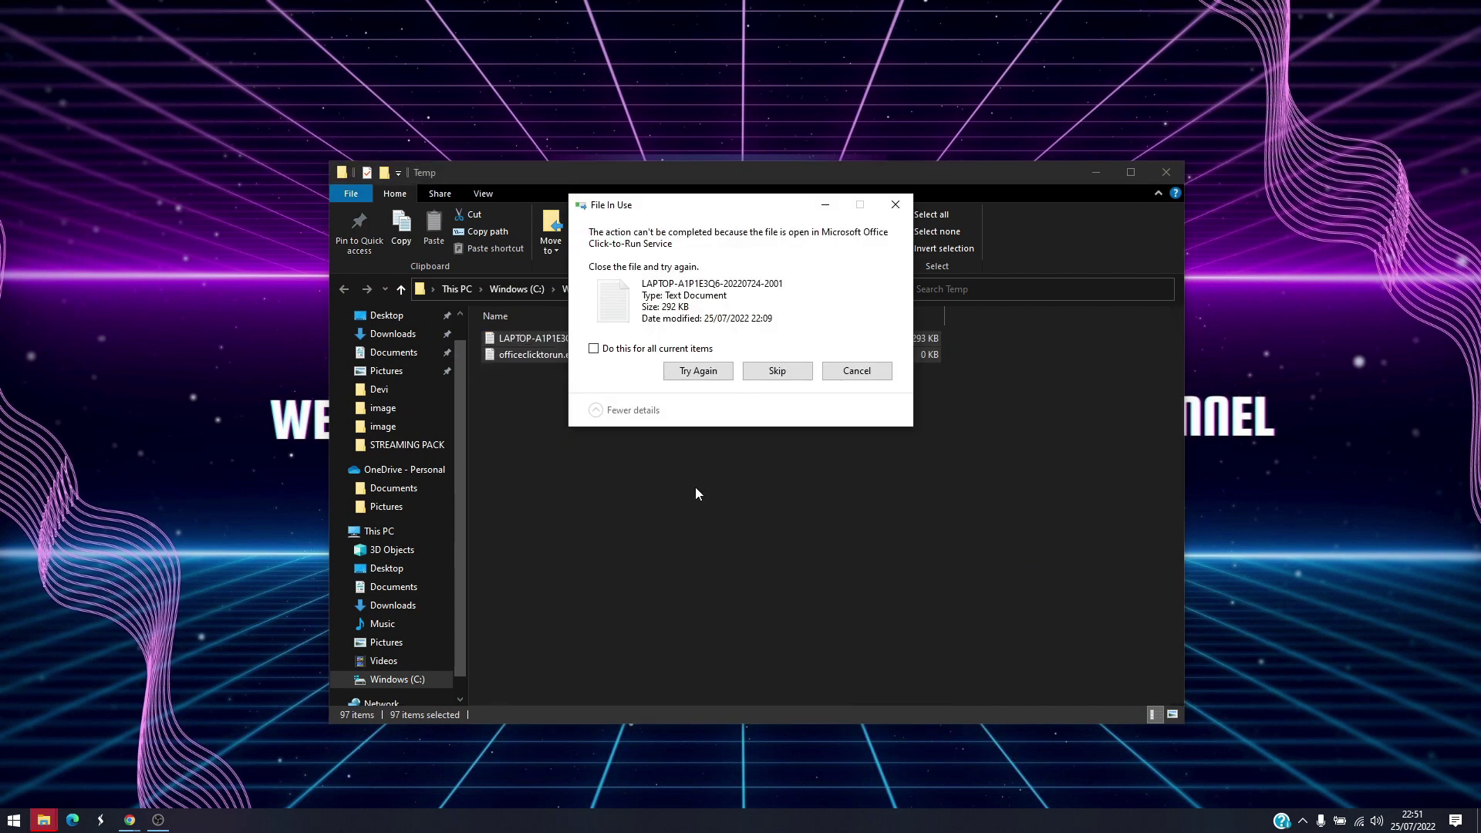
{"action": "left_click", "coordinate": [625, 352]}
{"action": "left_click", "coordinate": [776, 370]}
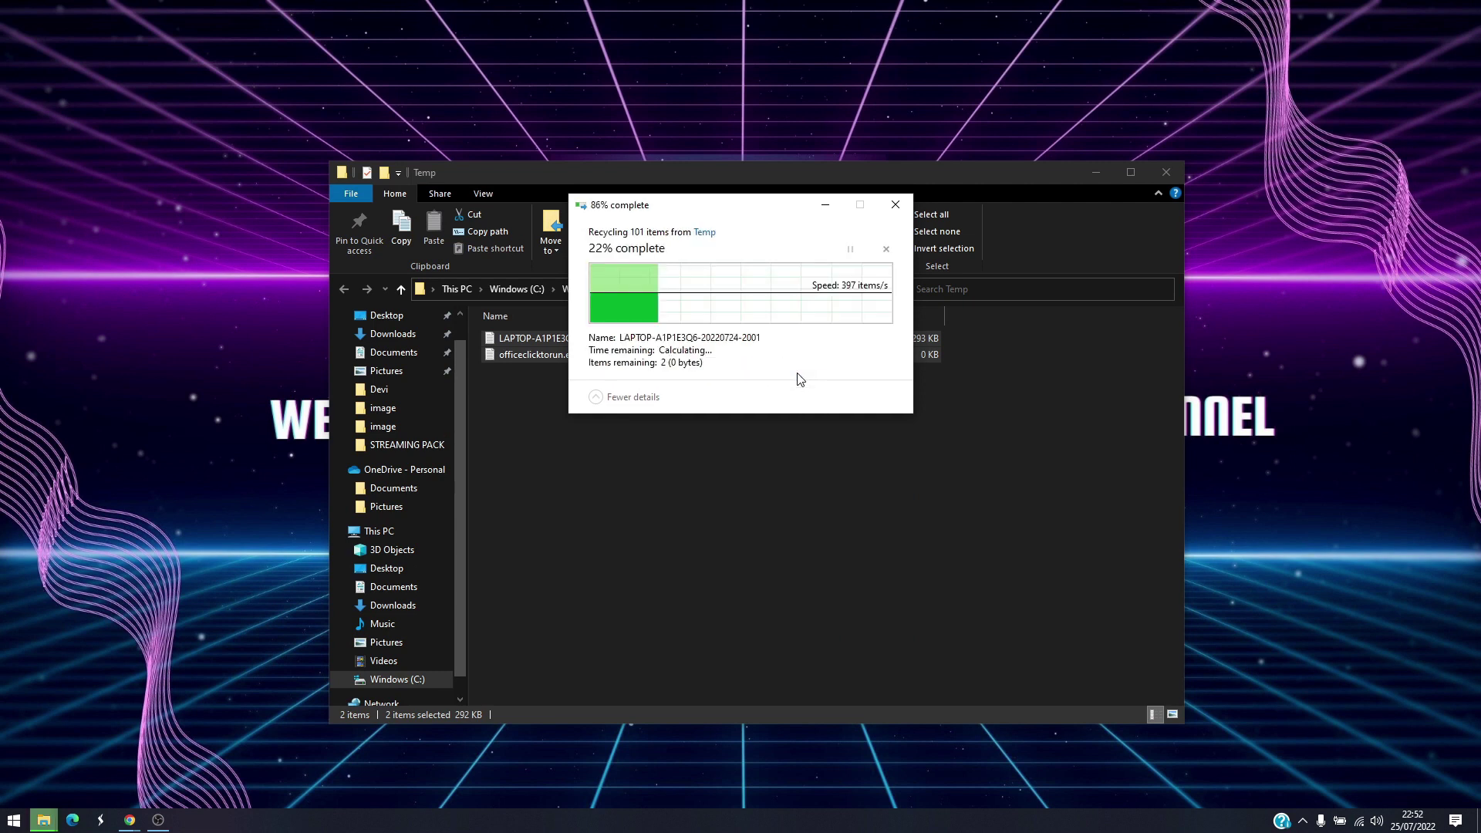
{"action": "left_click", "coordinate": [1165, 172]}
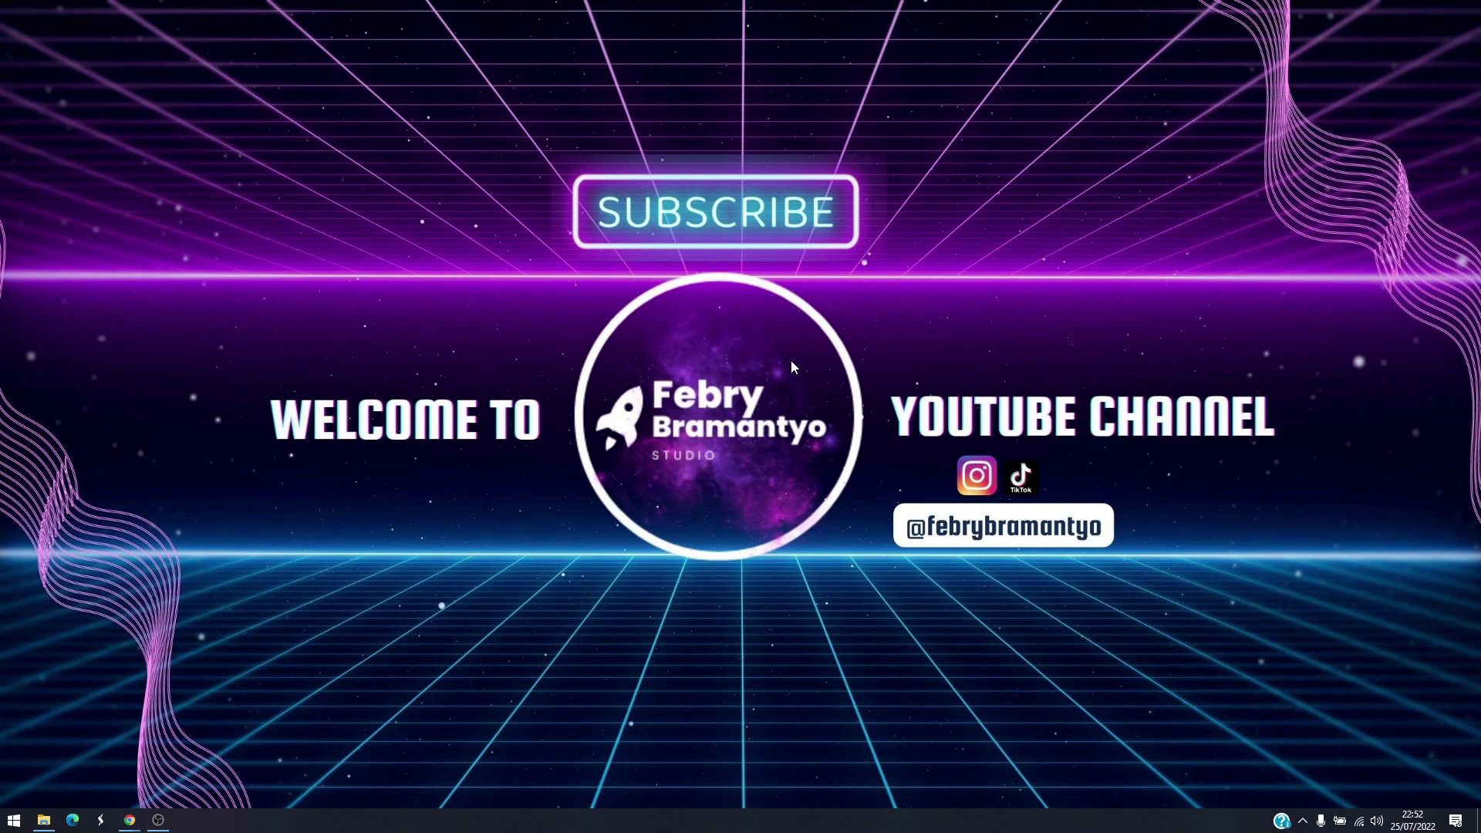
- Start Disk Cleanup for the Windows (C:) drive from the drive's properties
{"action": "key", "text": "super+e"}
{"action": "scroll", "coordinate": [401, 650], "scroll_direction": "down", "scroll_amount": 1}
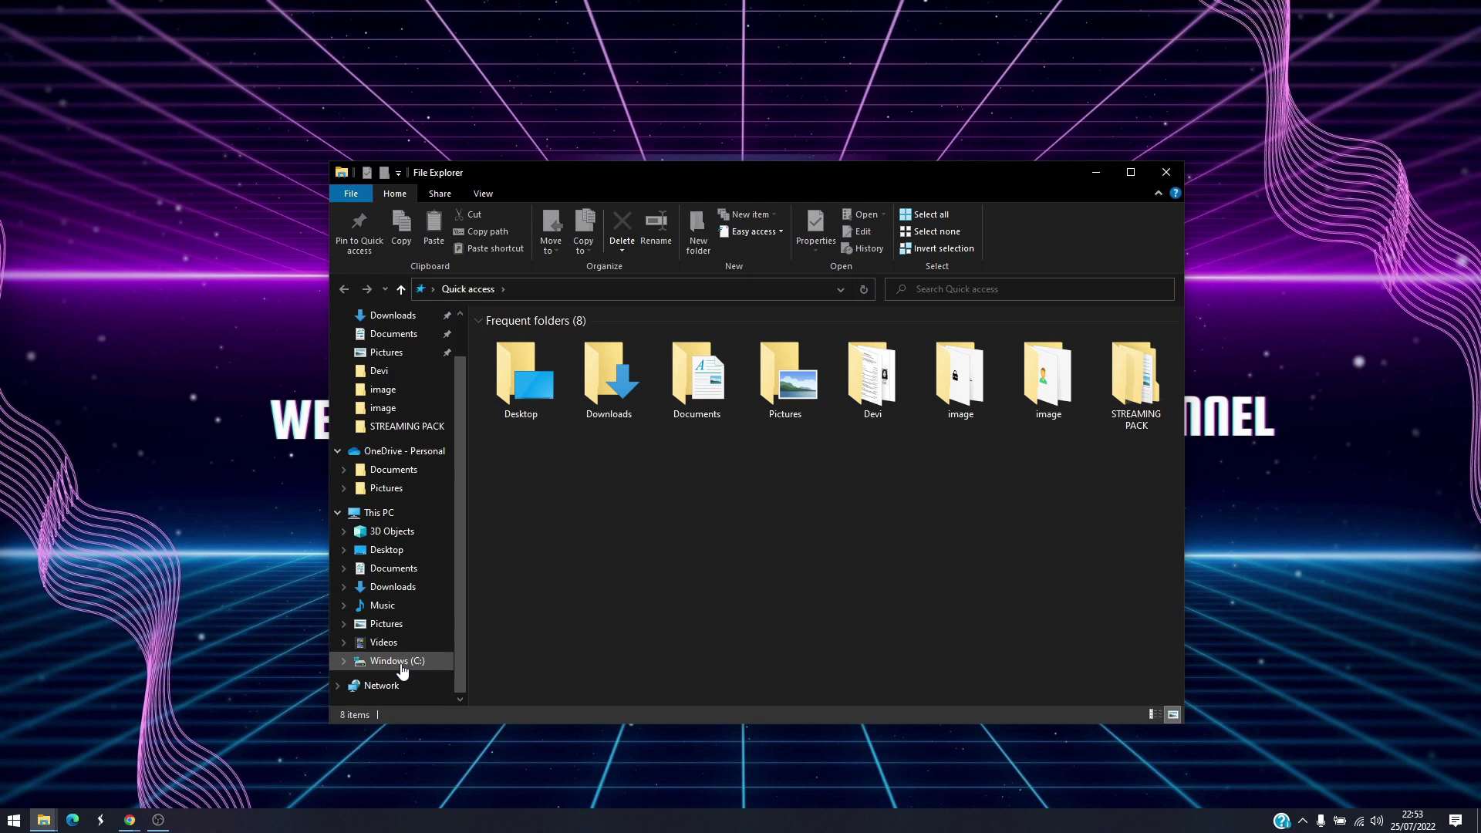
{"action": "left_click", "coordinate": [400, 665]}
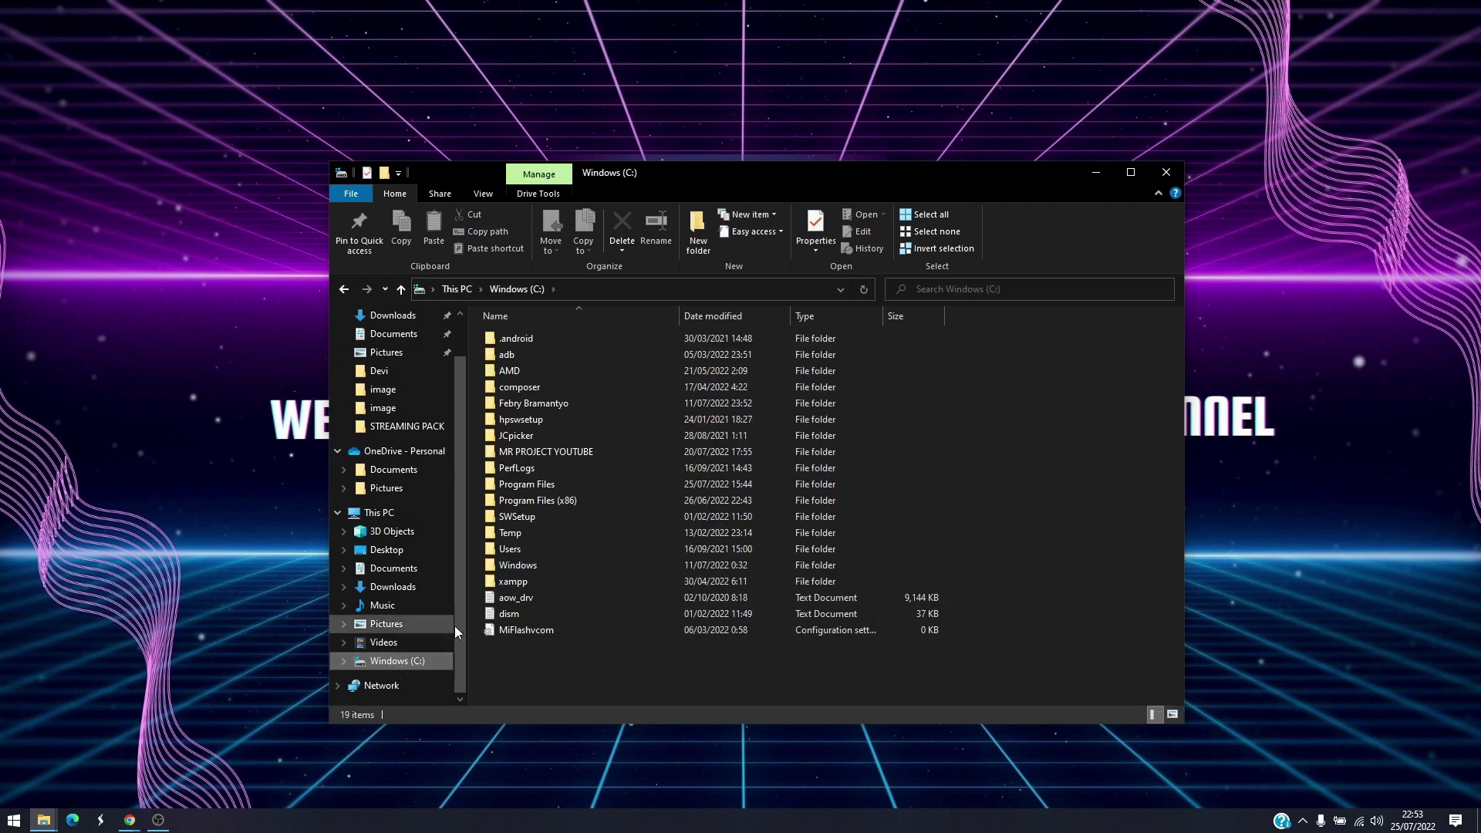
{"action": "right_click", "coordinate": [387, 676]}
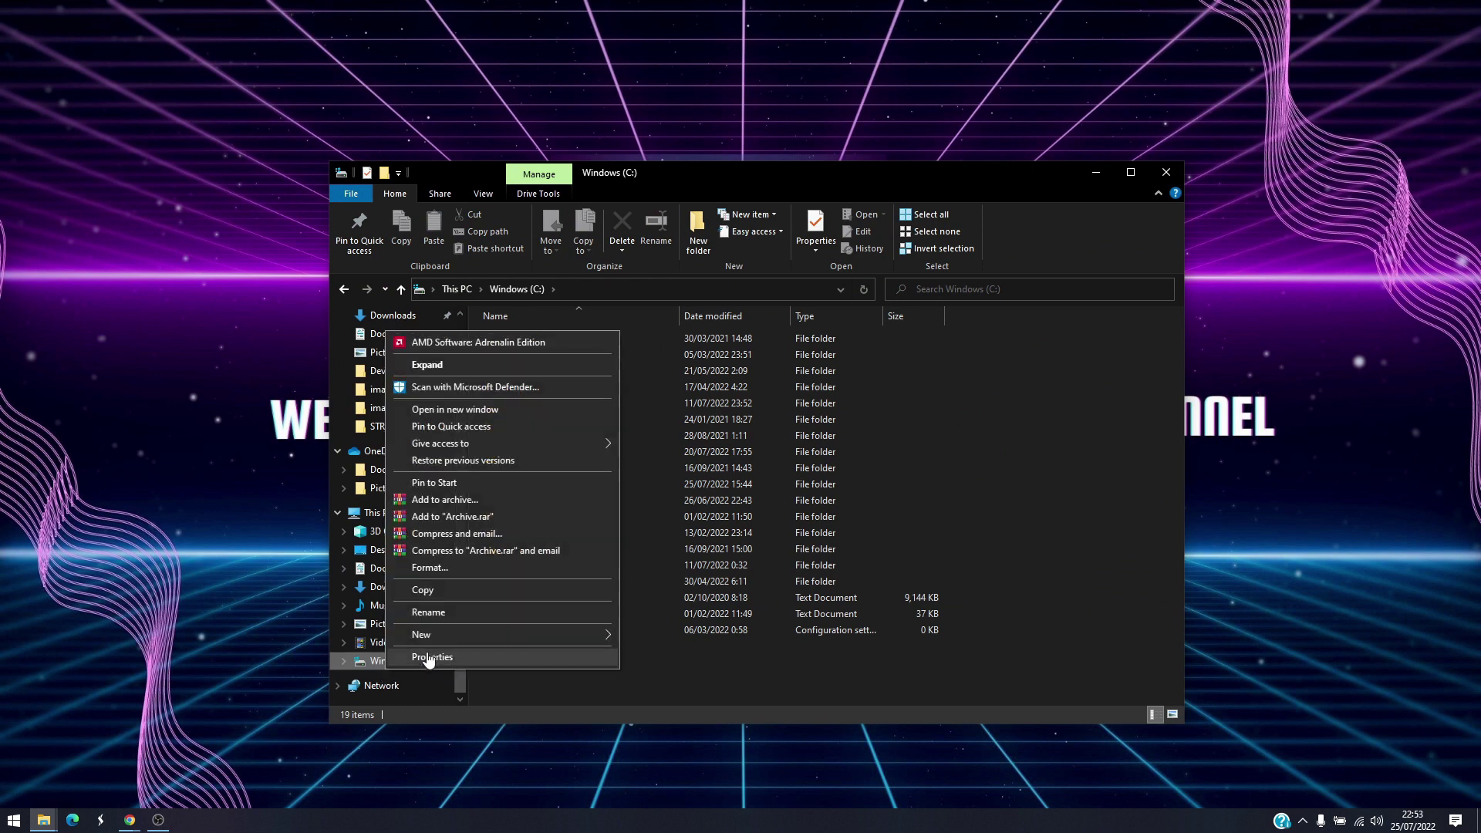
{"action": "left_click", "coordinate": [431, 657]}
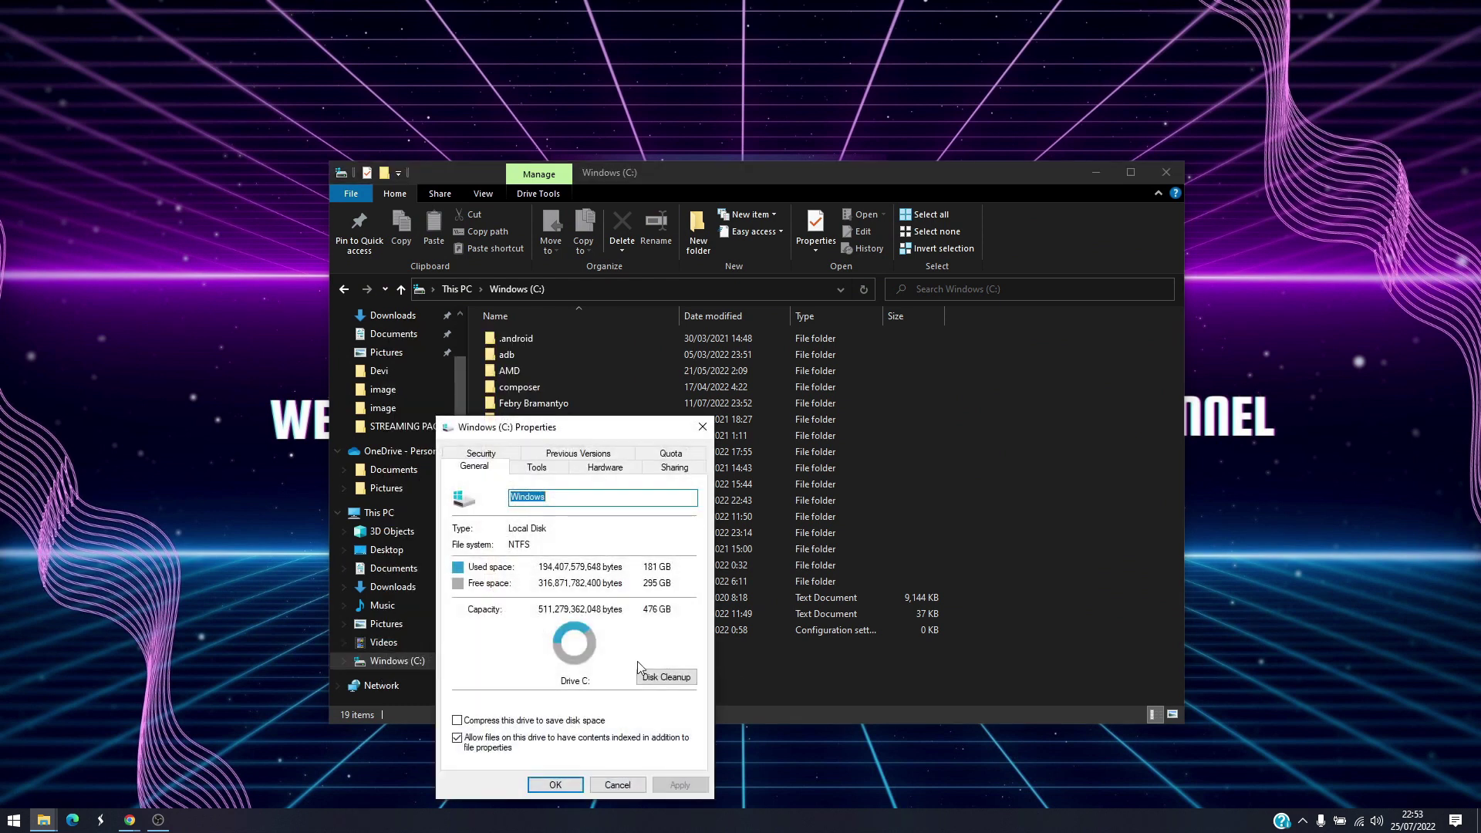
{"action": "left_click", "coordinate": [666, 676]}
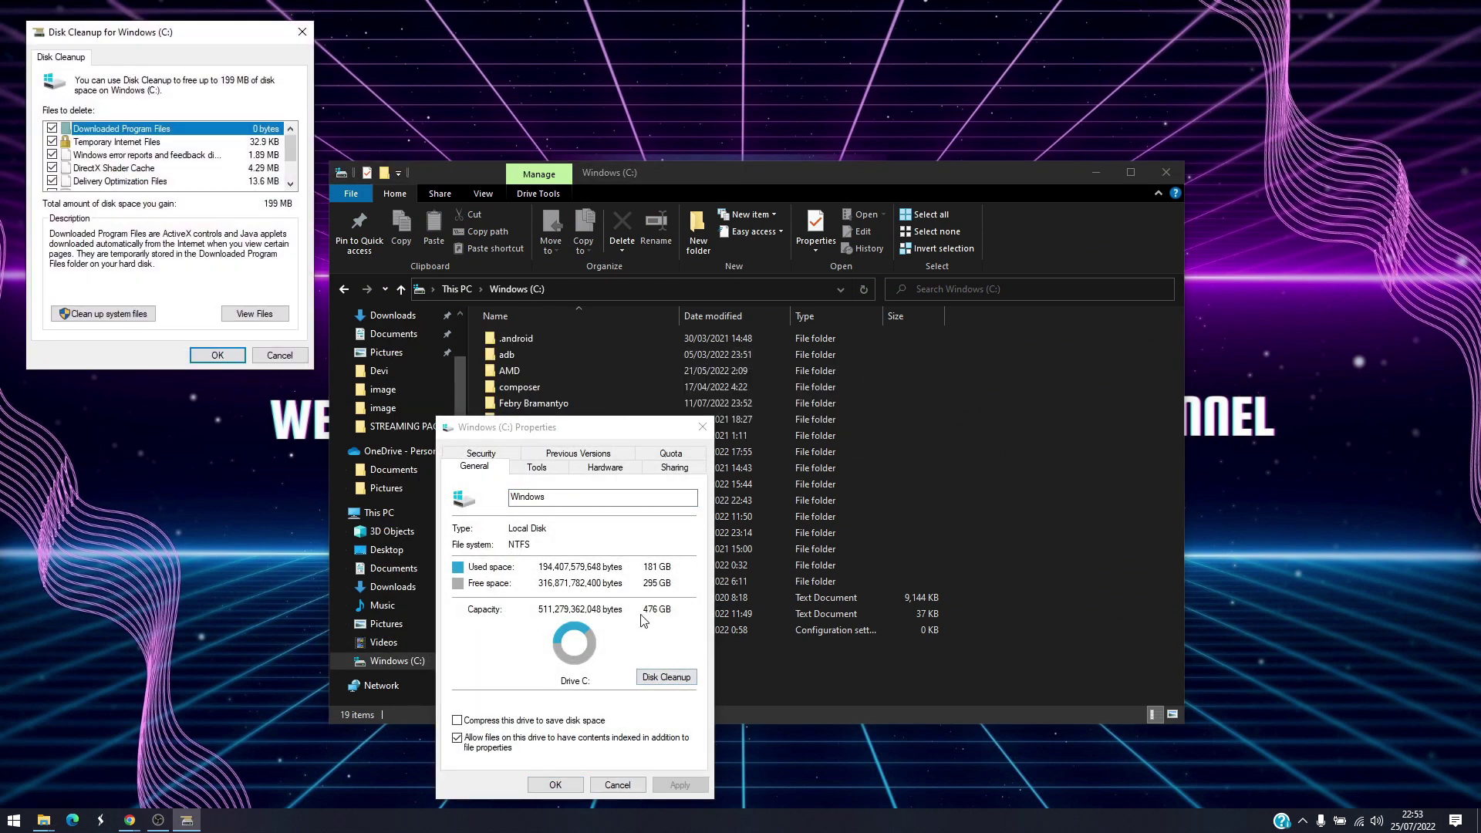
- Review the file categories offered for deletion and rescan the drive to include system files in the cleanup
{"action": "scroll", "coordinate": [86, 160], "scroll_direction": "down", "scroll_amount": 1}
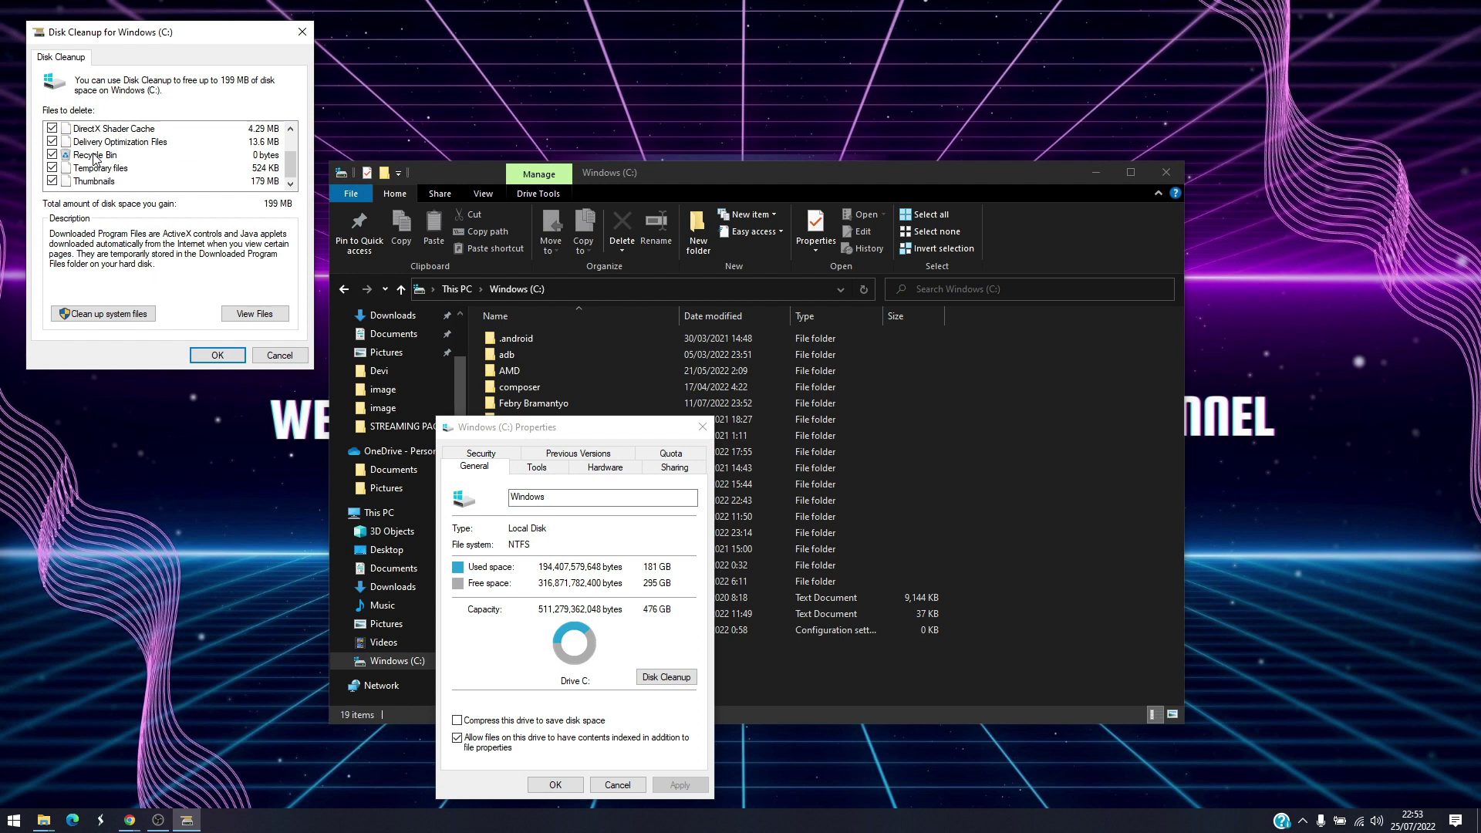
{"action": "scroll", "coordinate": [89, 181], "scroll_direction": "up", "scroll_amount": 1}
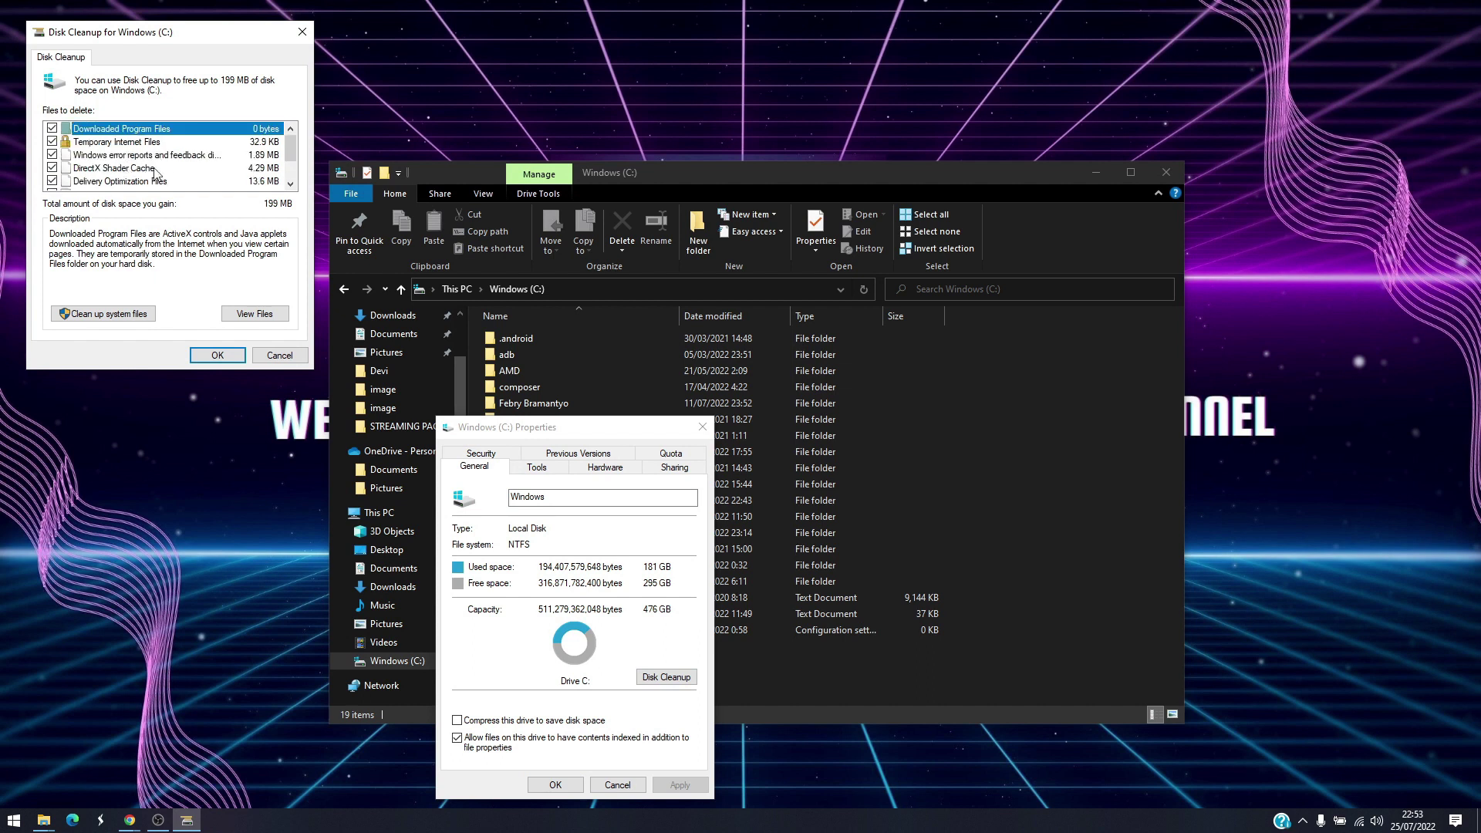
{"action": "left_click", "coordinate": [149, 314]}
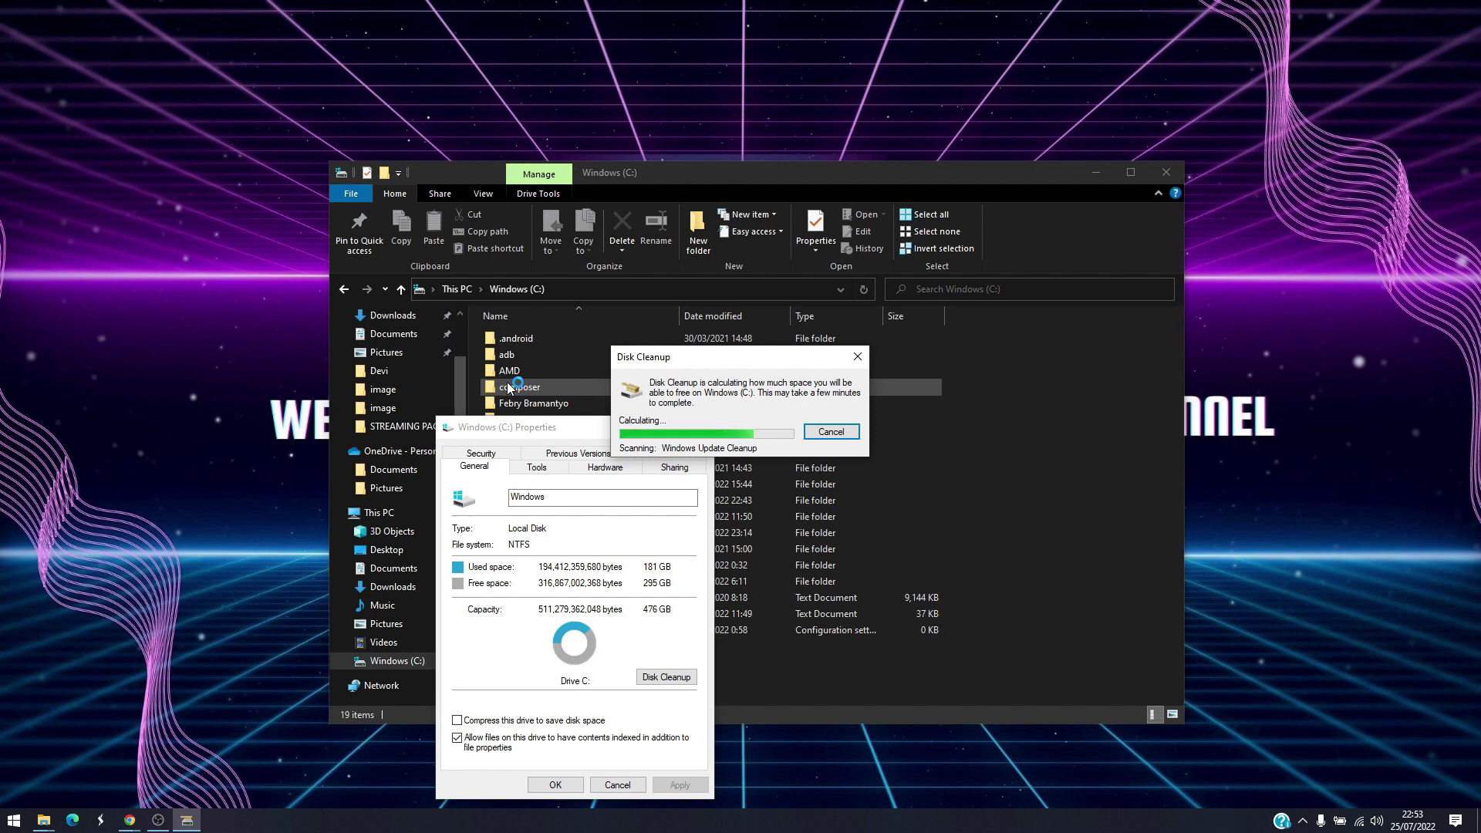
- Add system error memory dump files to the cleanup selection and permanently delete all selected file categories
{"action": "scroll", "coordinate": [207, 202], "scroll_direction": "down", "scroll_amount": 1}
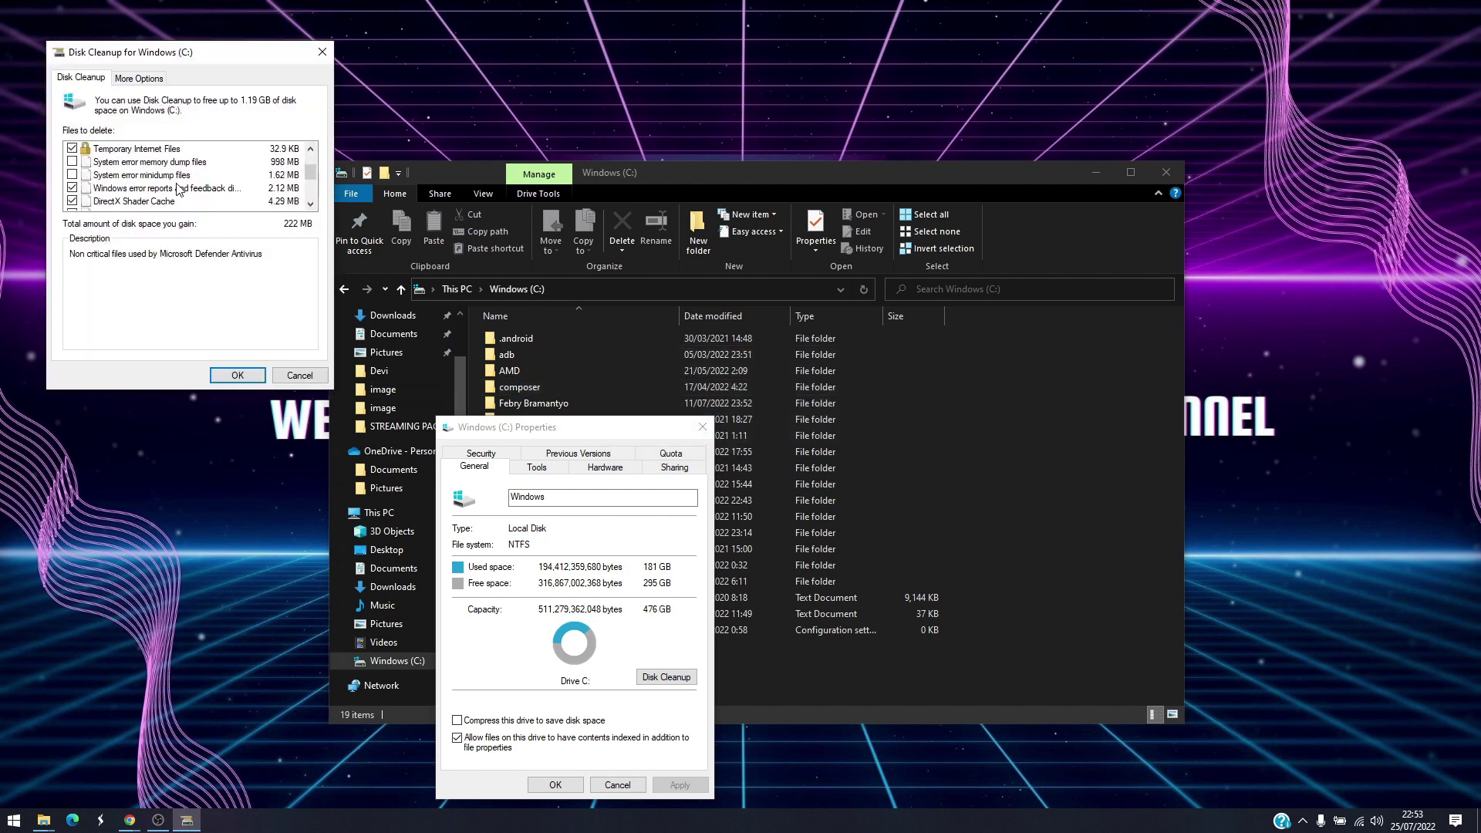
{"action": "left_click", "coordinate": [72, 161]}
{"action": "scroll", "coordinate": [154, 185], "scroll_direction": "down", "scroll_amount": 2}
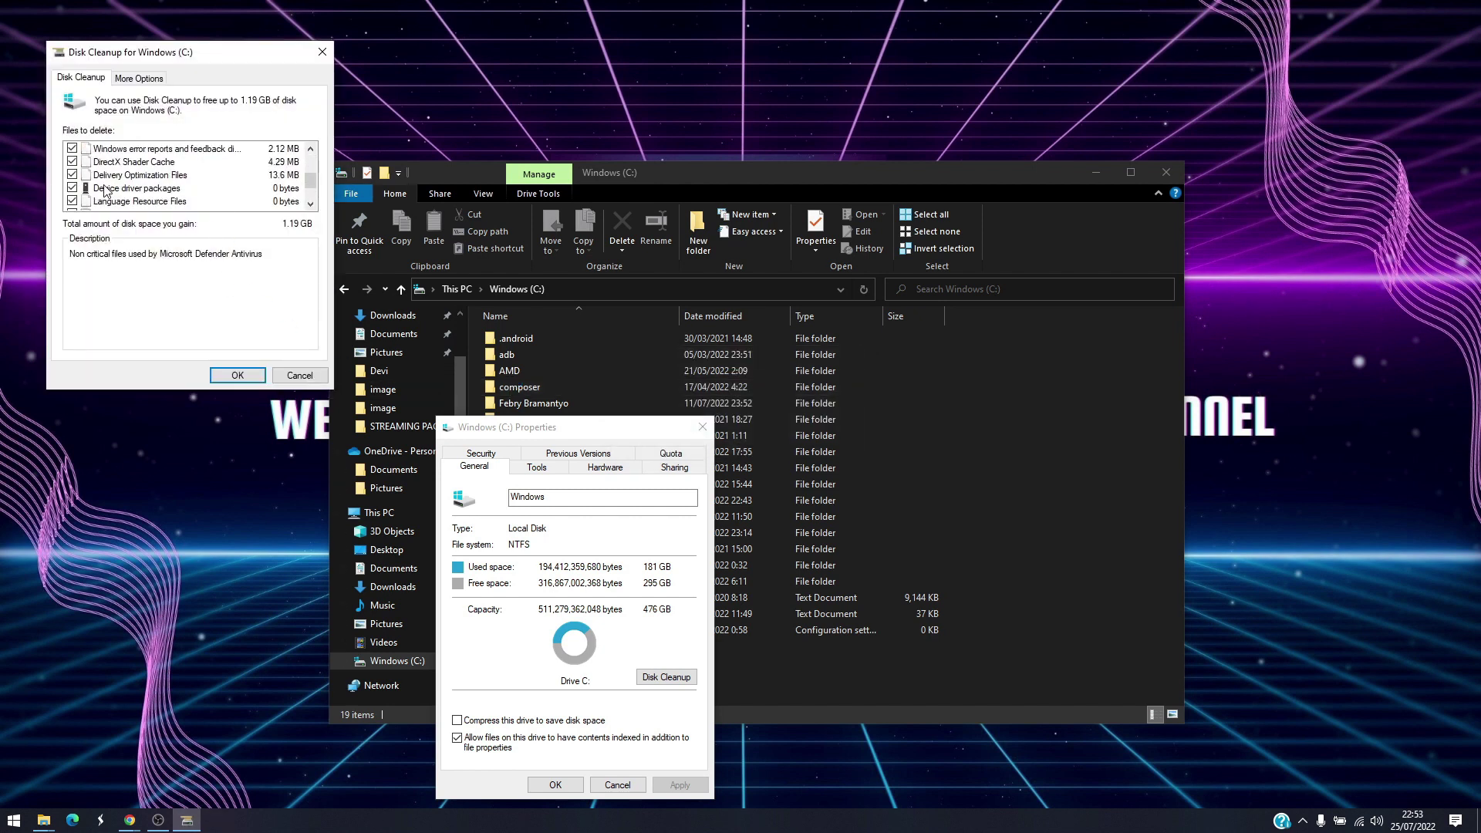
{"action": "left_click", "coordinate": [233, 378]}
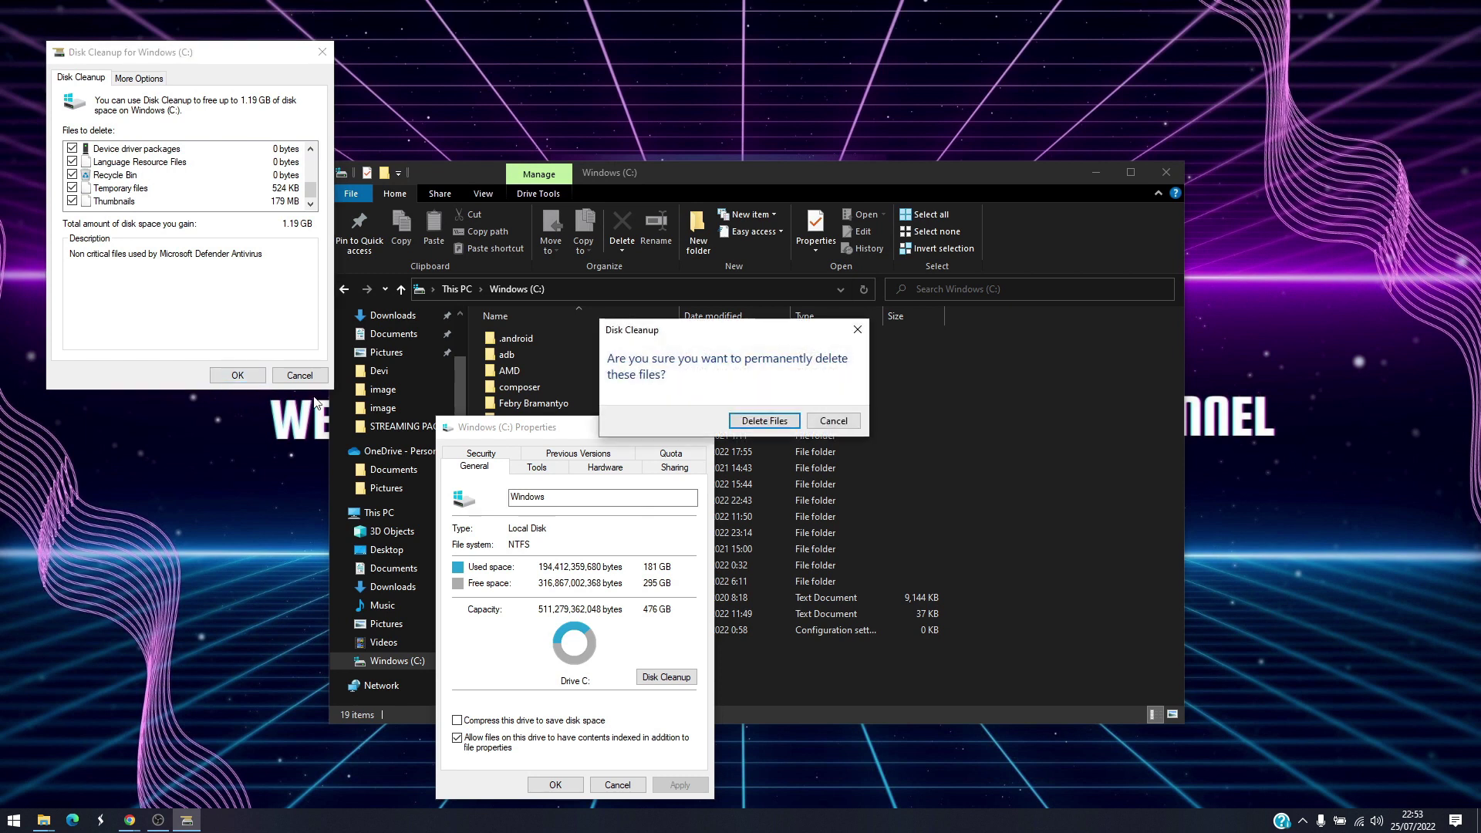
{"action": "left_click", "coordinate": [788, 427]}
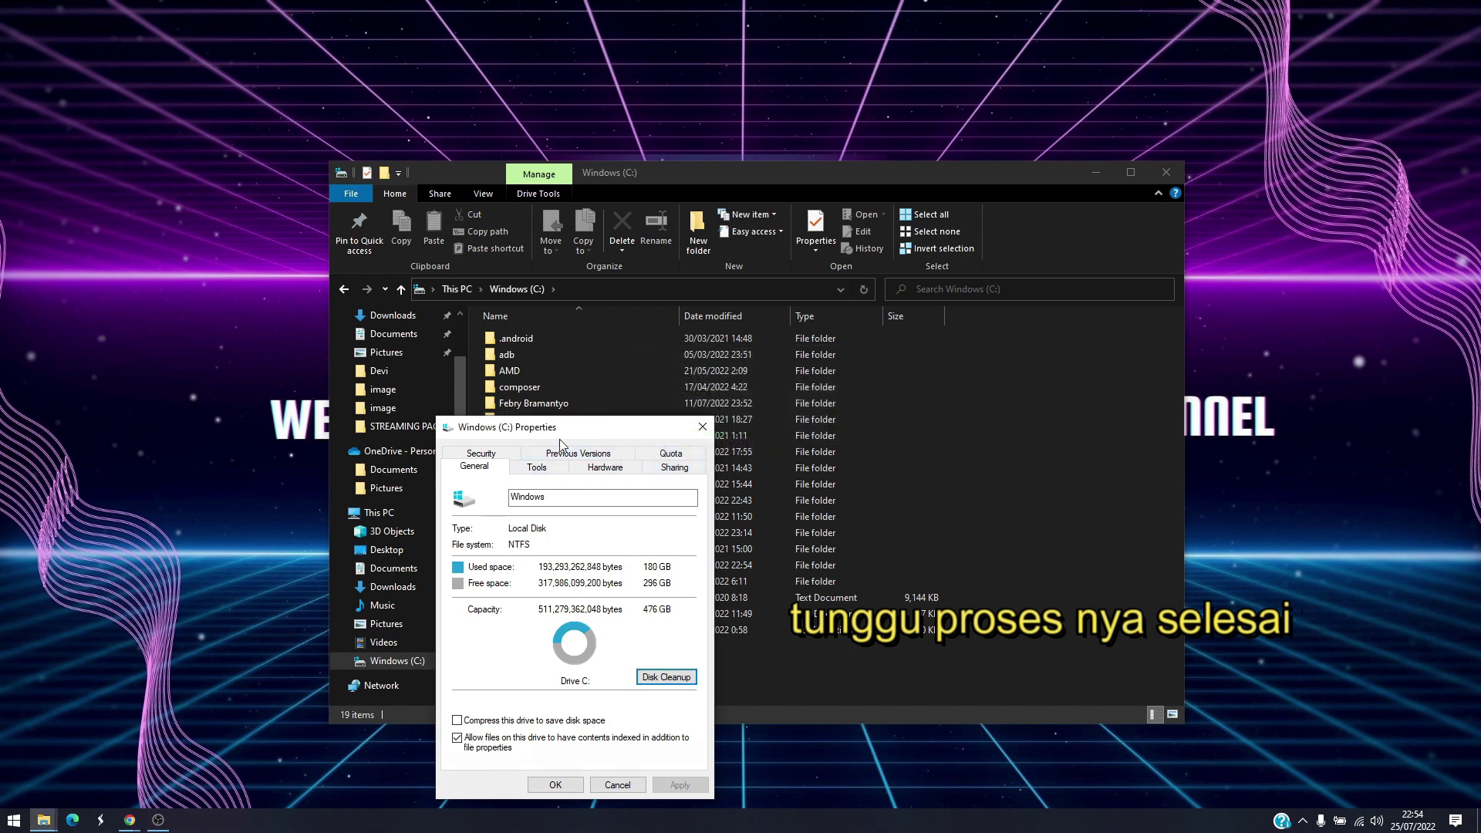
- Close the Windows (C:) properties with OK and clear the drive's folder window from the desktop
{"action": "left_click_drag", "start_coordinate": [563, 438], "coordinate": [607, 306]}
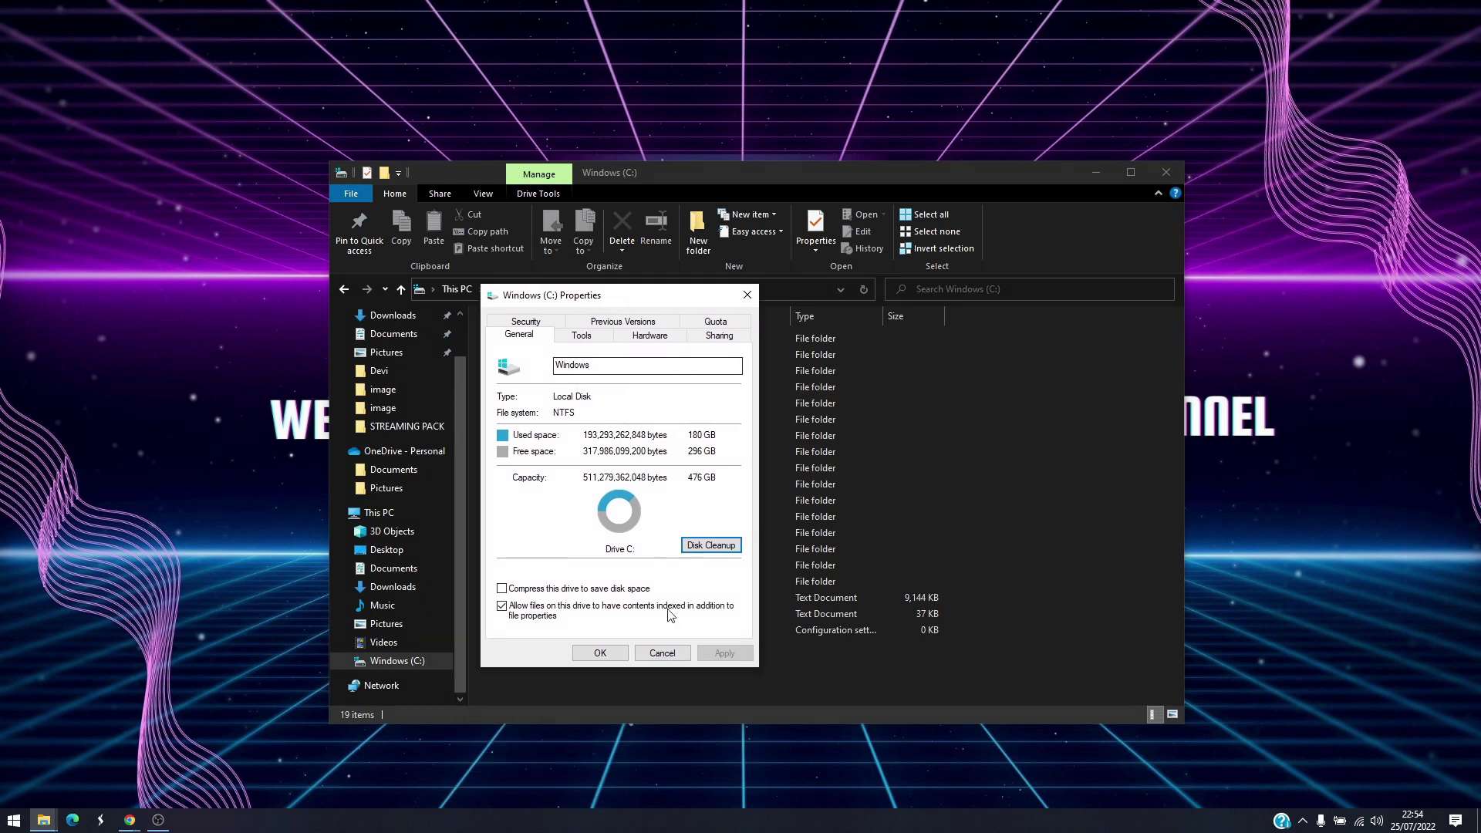
{"action": "left_click", "coordinate": [603, 656]}
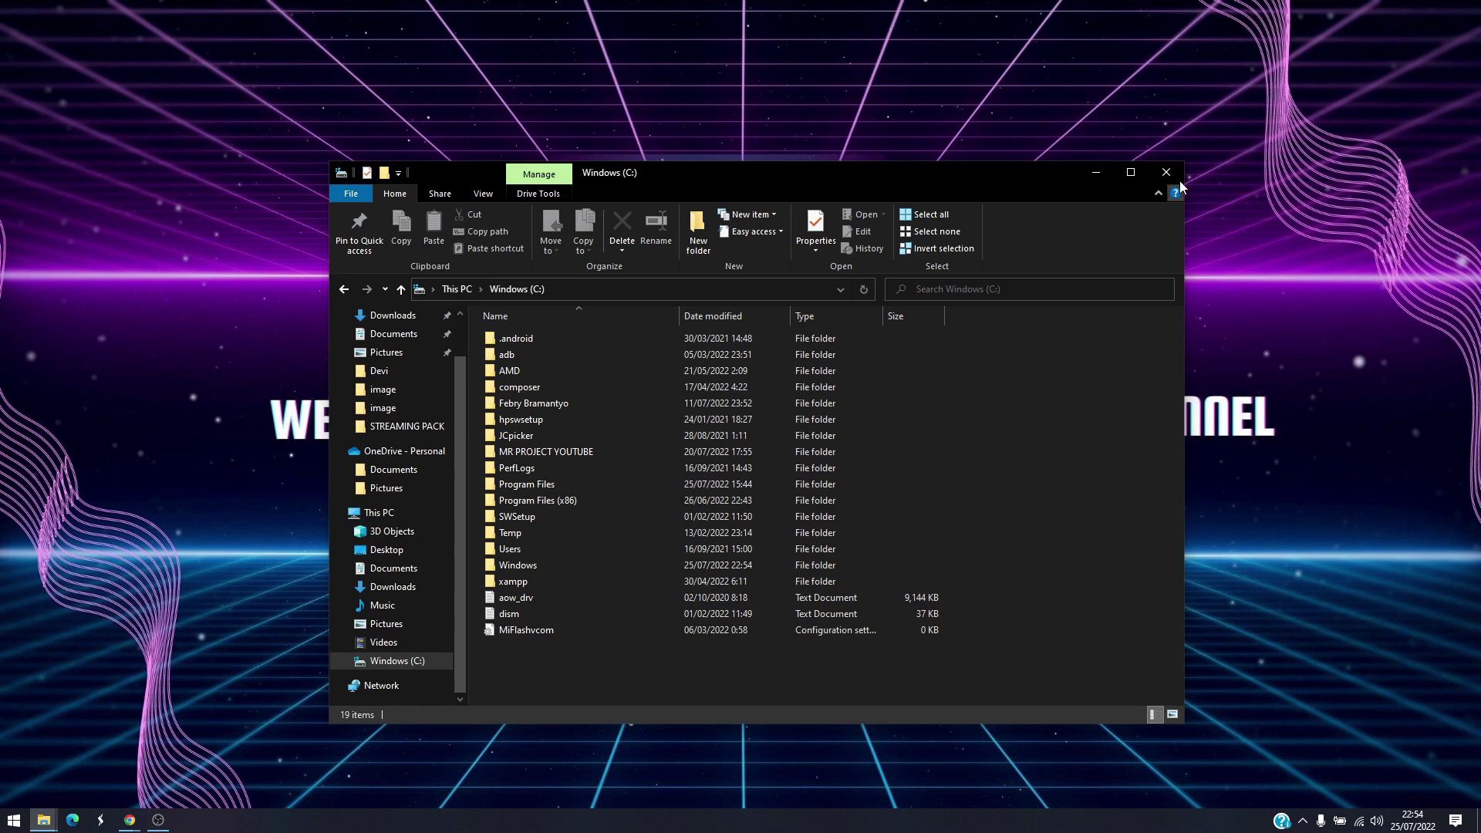
{"action": "left_click", "coordinate": [1095, 172]}
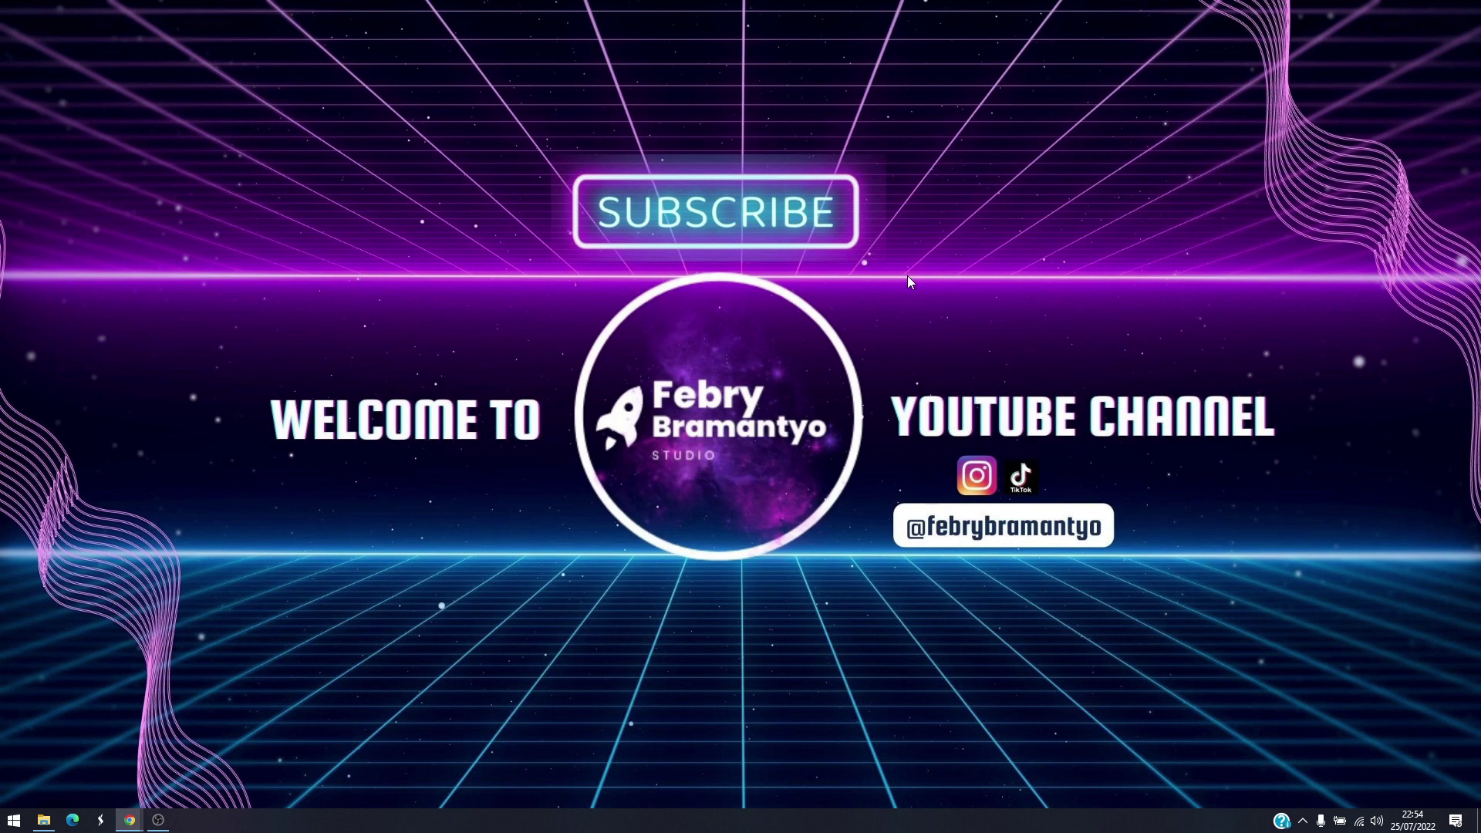
- Open the advanced system settings for this computer by way of the This PC properties
{"action": "key", "text": "super+e"}
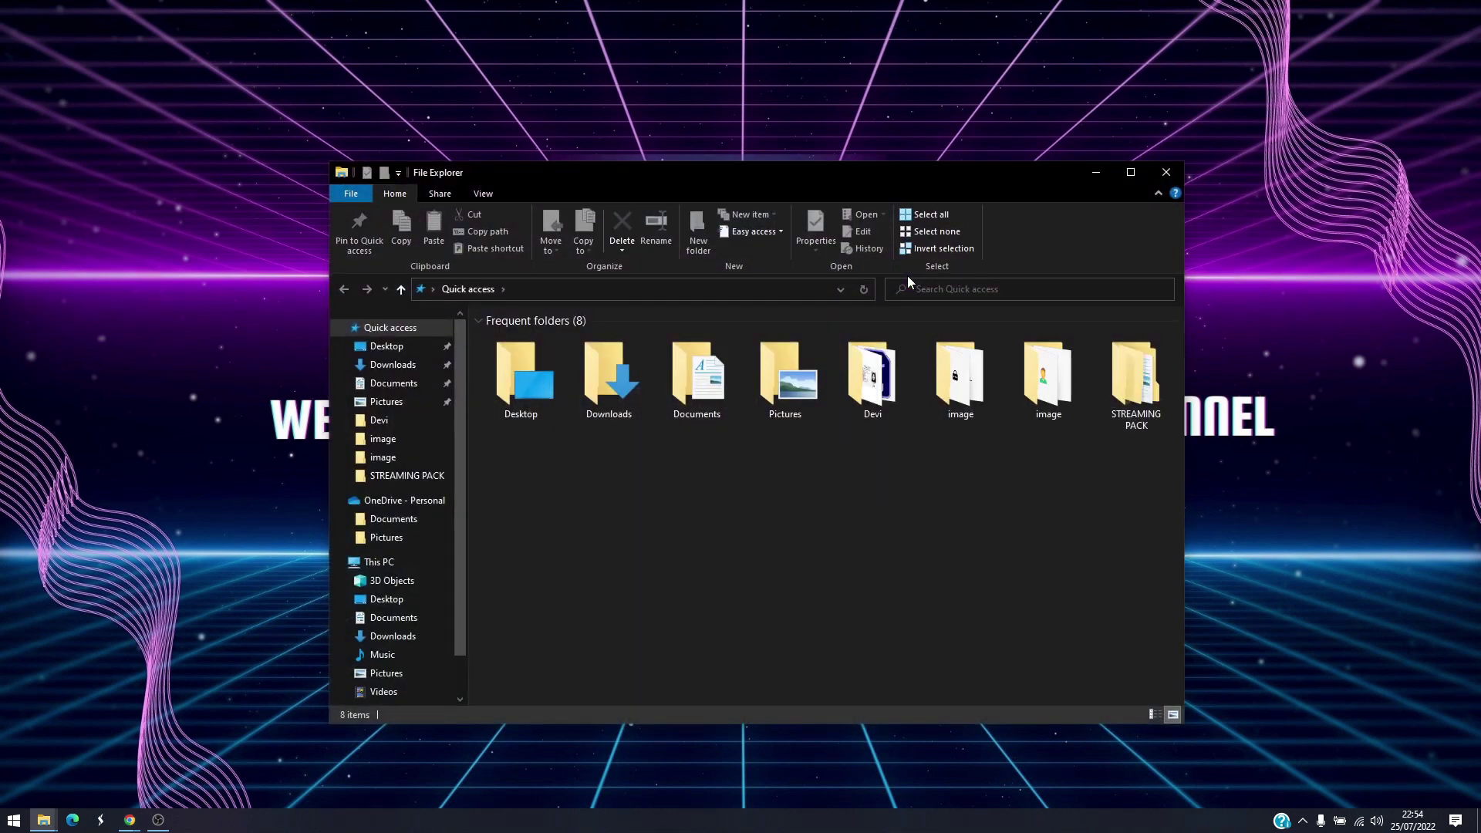
{"action": "right_click", "coordinate": [368, 563]}
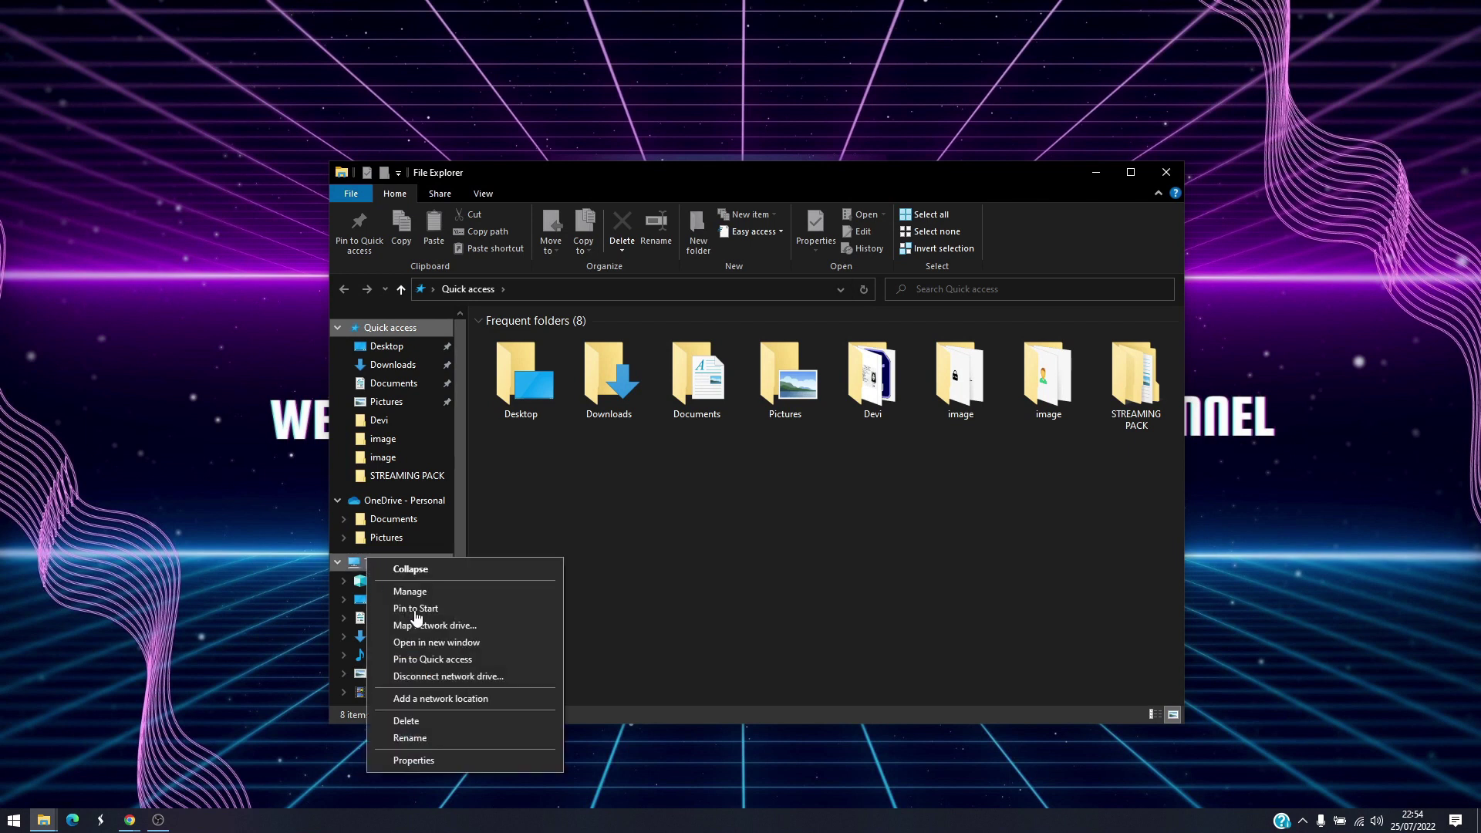
{"action": "left_click", "coordinate": [434, 761]}
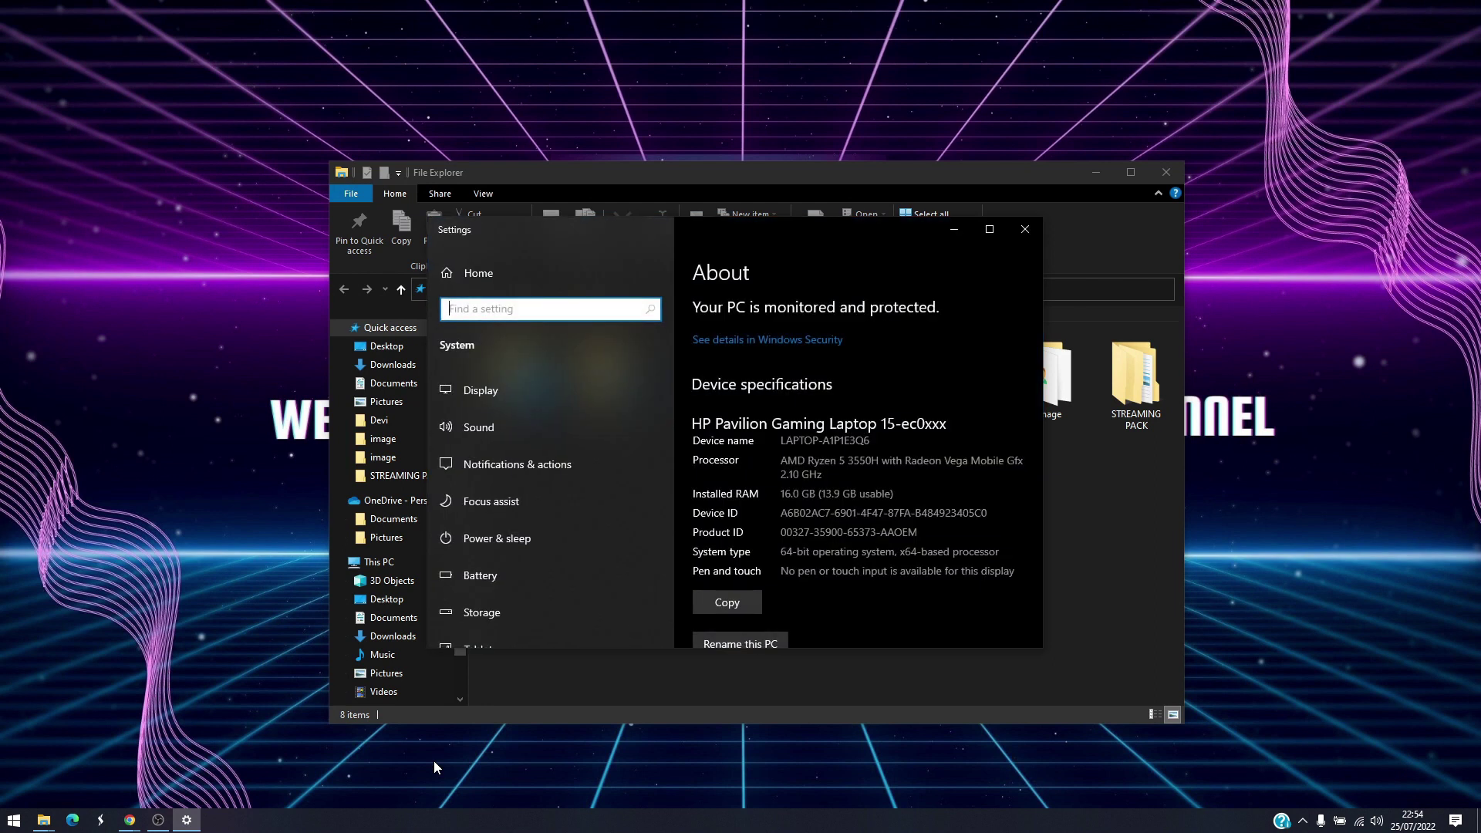
{"action": "scroll", "coordinate": [956, 568], "scroll_direction": "down", "scroll_amount": 10}
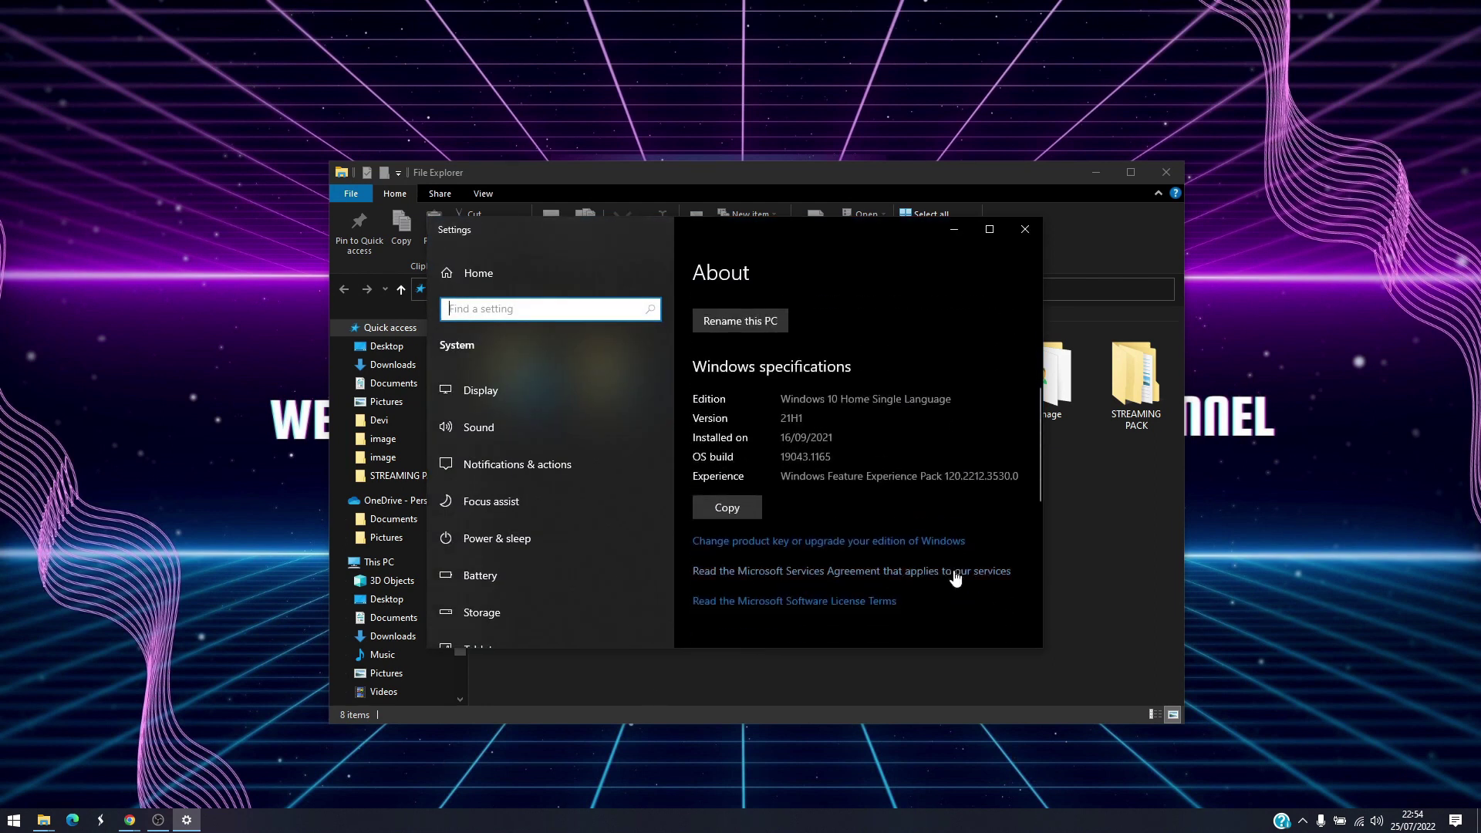
{"action": "scroll", "coordinate": [952, 569], "scroll_direction": "down", "scroll_amount": 4}
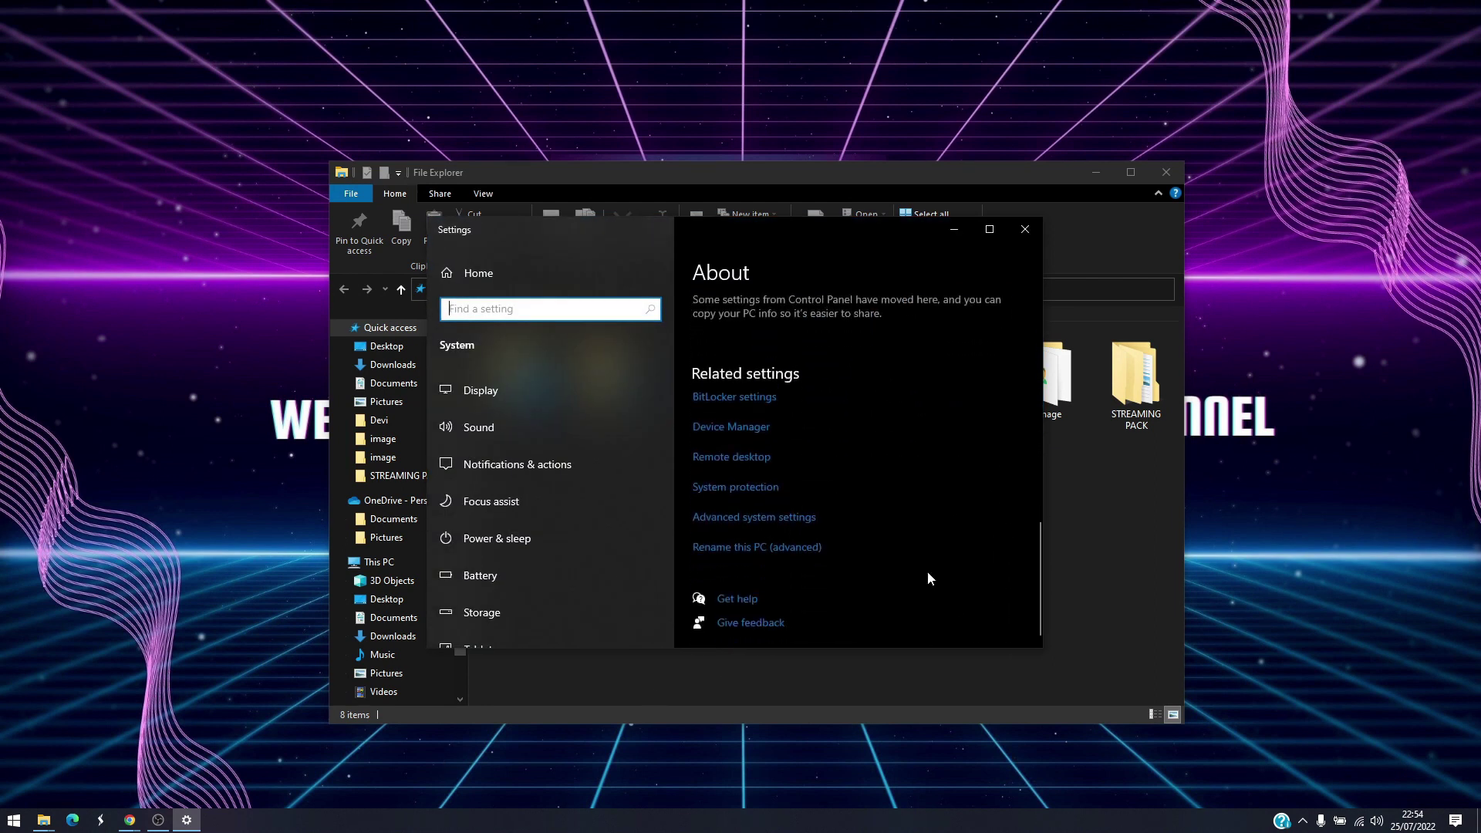
{"action": "left_click", "coordinate": [764, 519]}
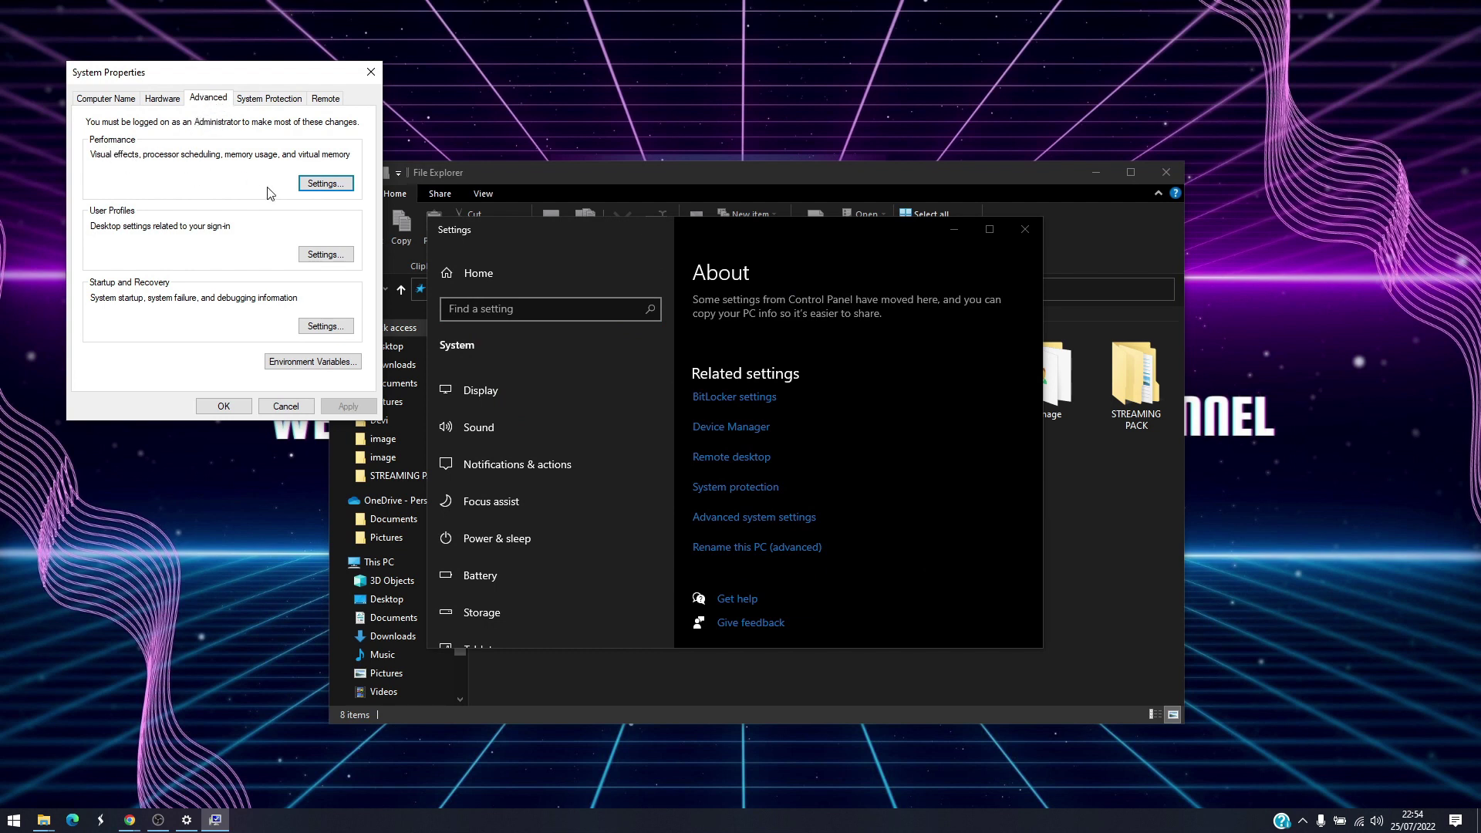
- Set the Windows visual effects to Adjust for best performance, apply the change, and close the performance and system properties
{"action": "left_click", "coordinate": [322, 194]}
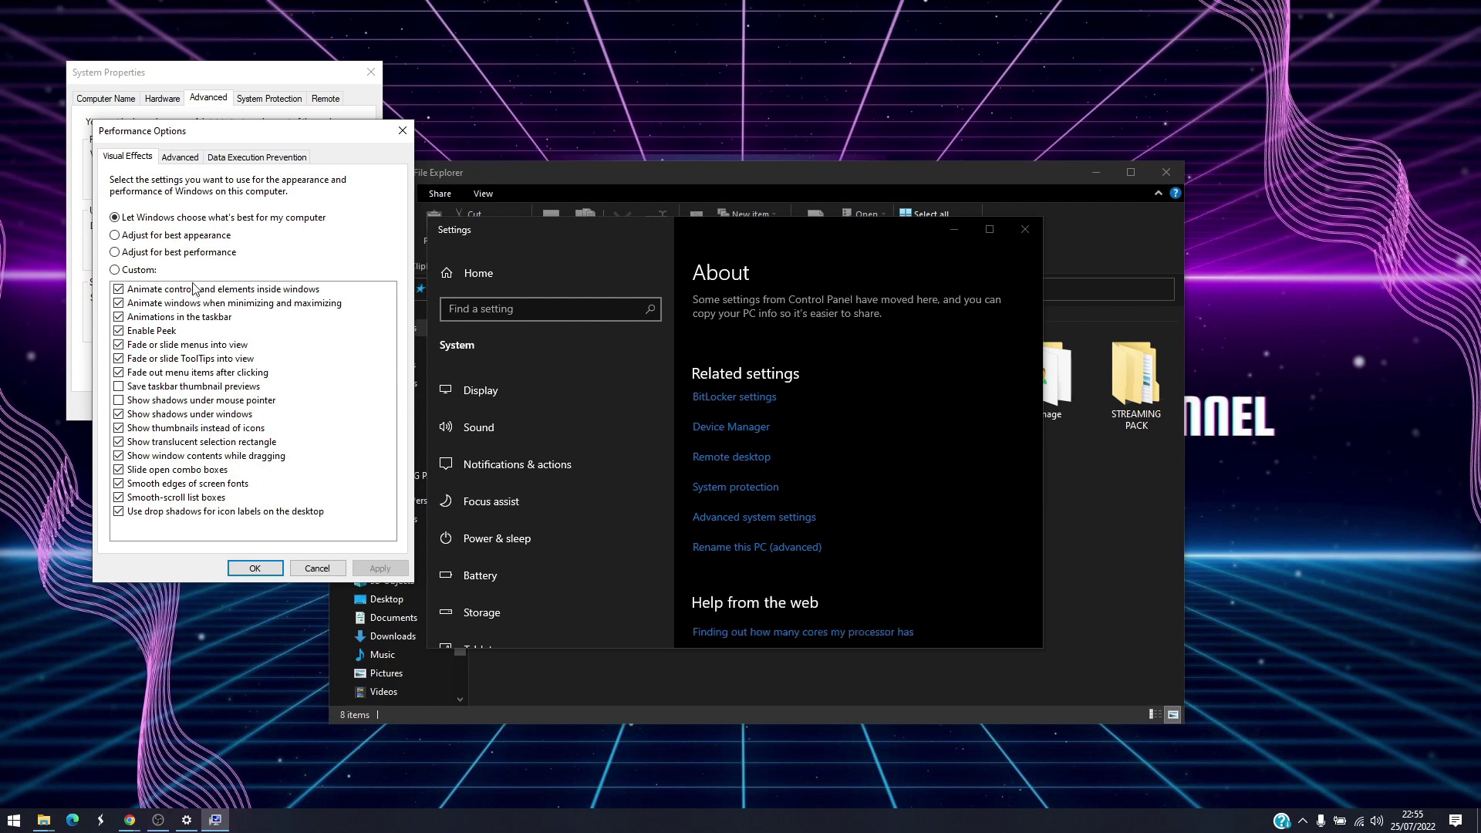
{"action": "left_click", "coordinate": [195, 254]}
{"action": "left_click", "coordinate": [360, 569]}
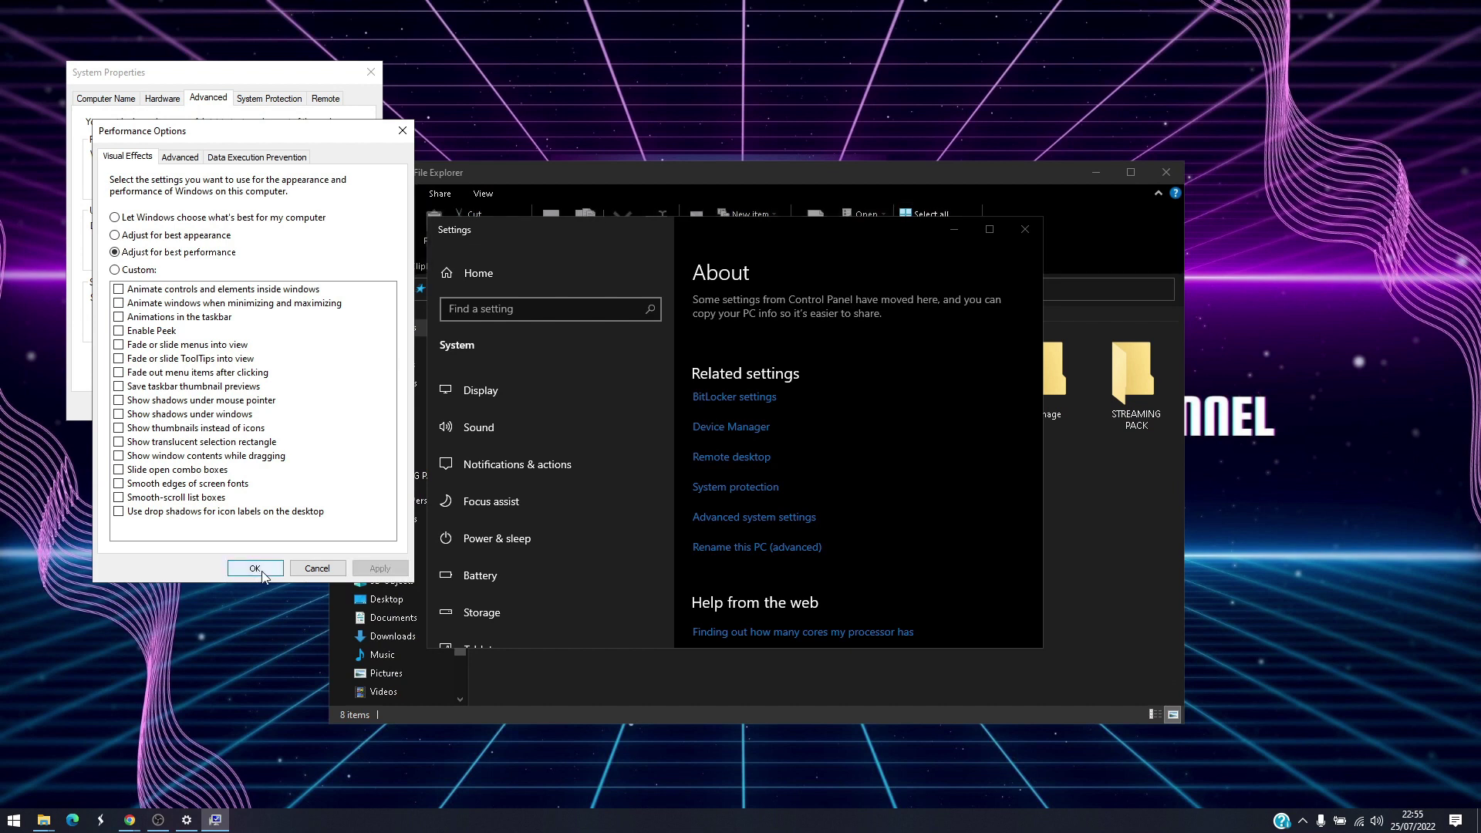
{"action": "left_click", "coordinate": [259, 567]}
{"action": "left_click", "coordinate": [217, 411]}
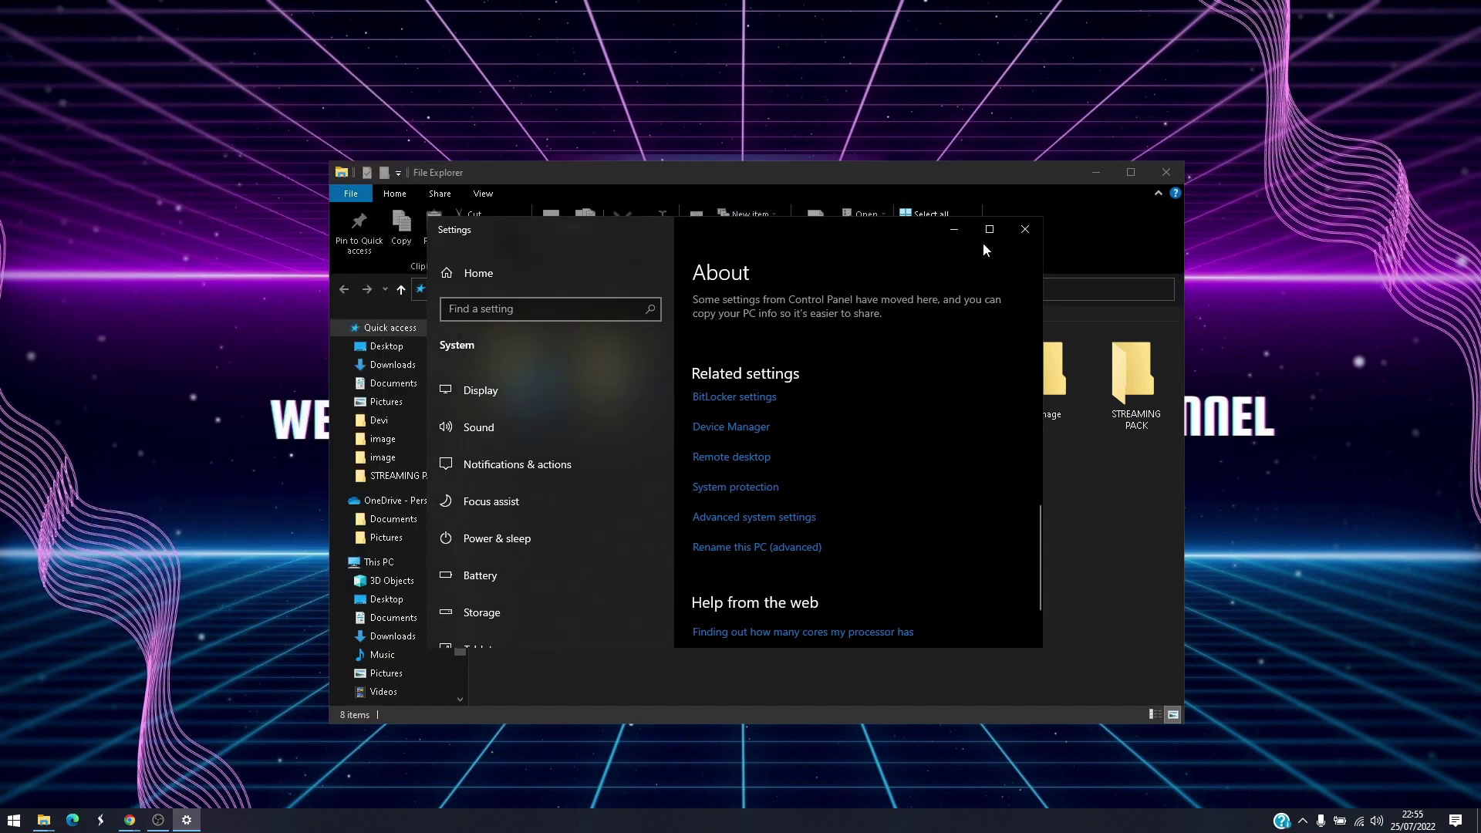
- Close the Settings and File Explorer windows and refresh the desktop twice
{"action": "left_click", "coordinate": [1011, 227]}
{"action": "left_click", "coordinate": [1166, 173]}
{"action": "right_click", "coordinate": [683, 319]}
{"action": "left_click", "coordinate": [742, 383]}
{"action": "right_click", "coordinate": [605, 319]}
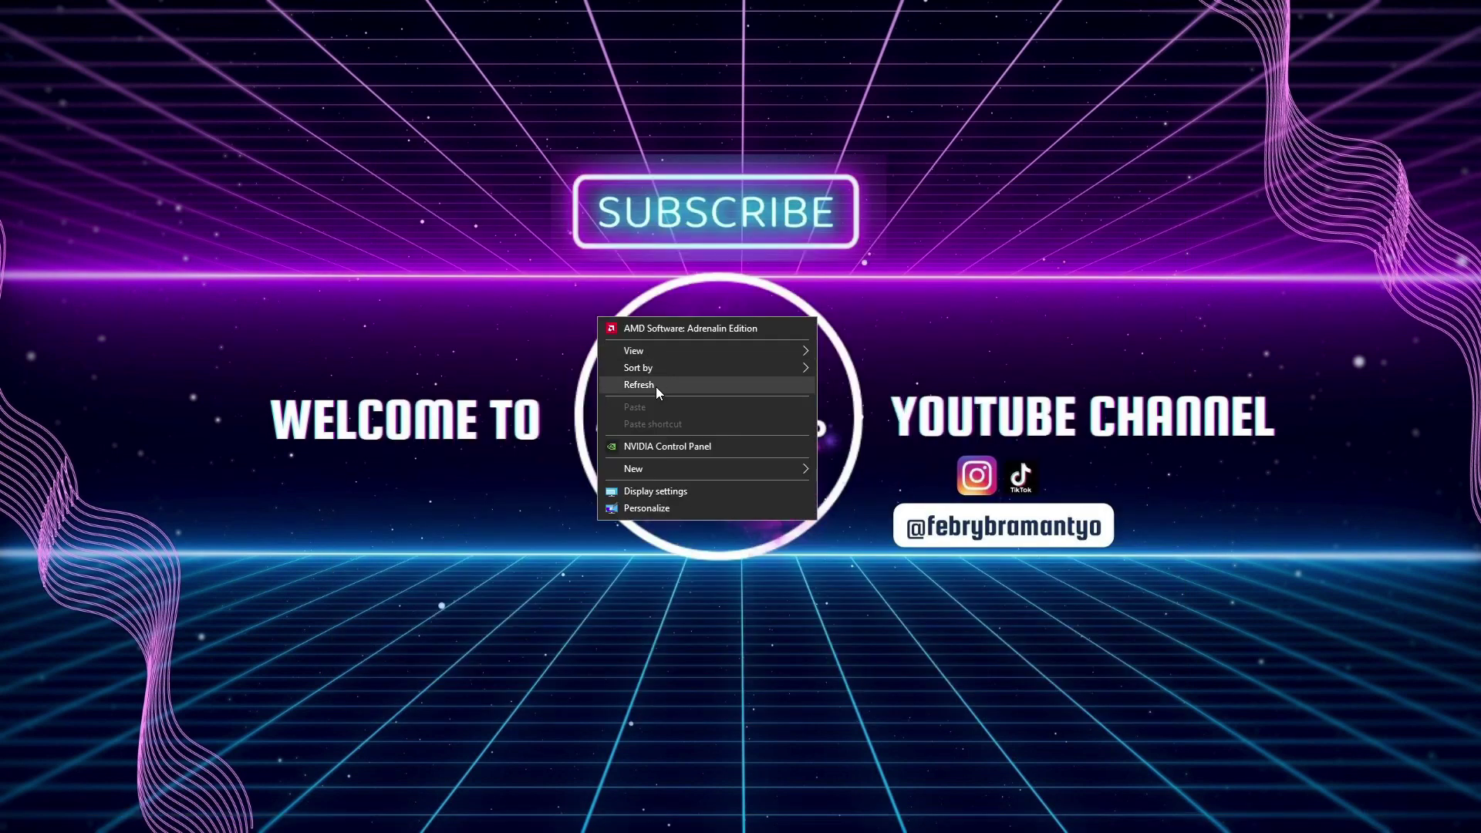
{"action": "left_click", "coordinate": [655, 387]}
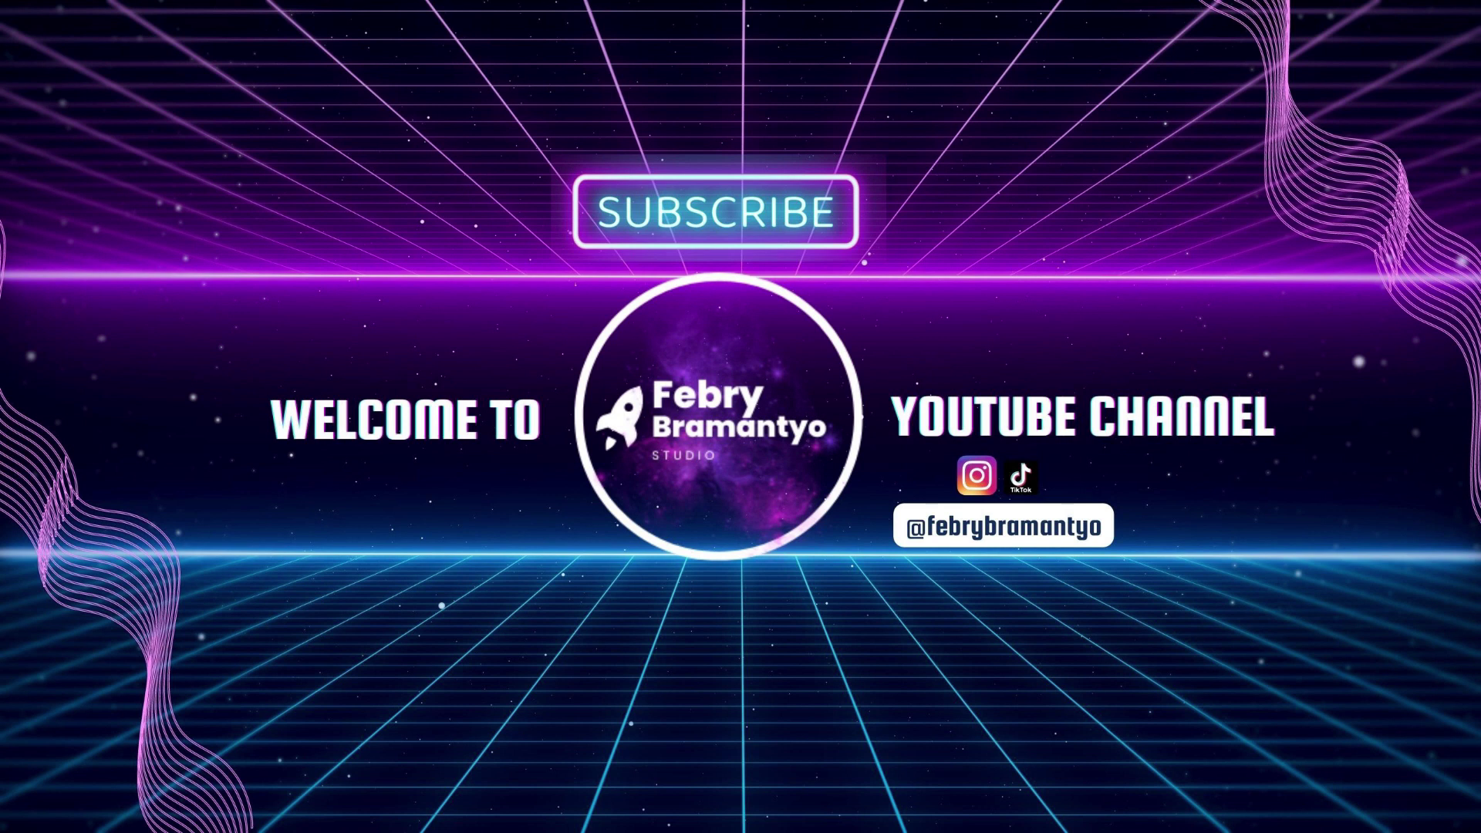